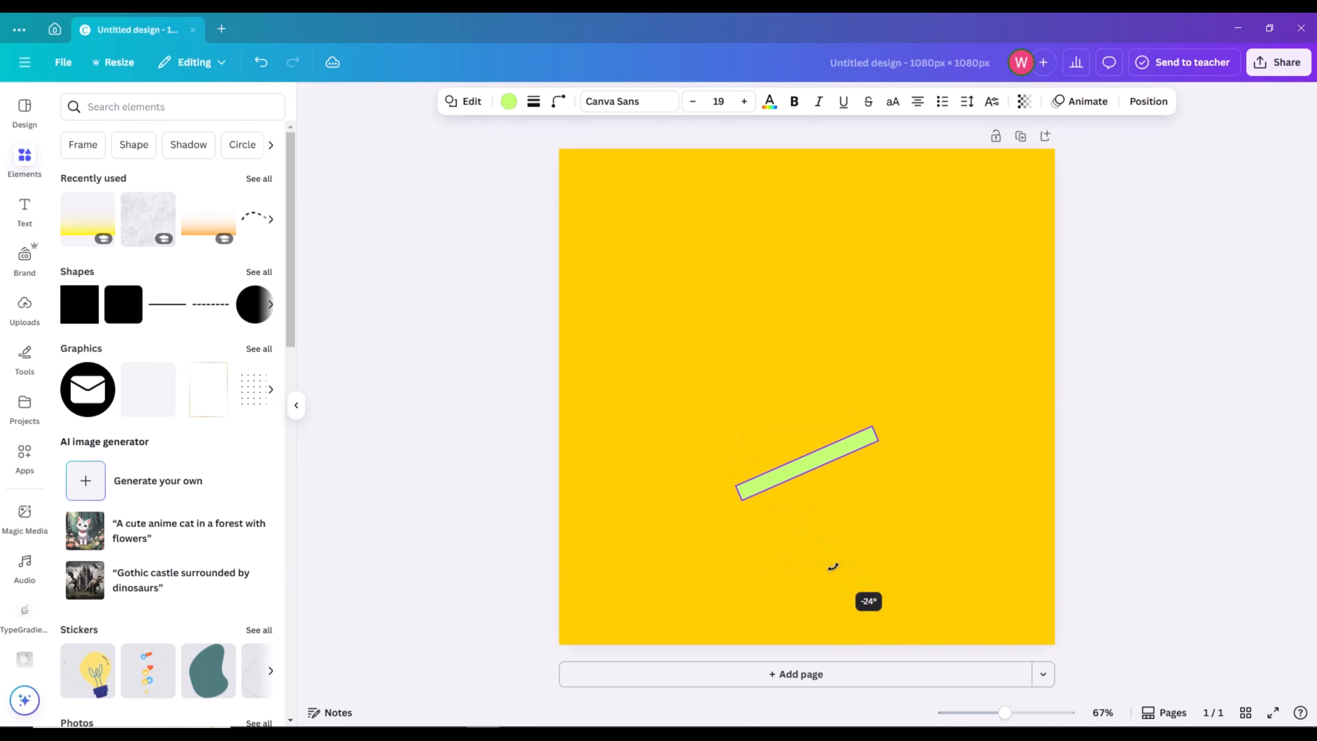
- Rotate the green bar to about -24° and stretch it diagonally across the page, extending past both side edges
drag(835, 500, 642, 489)
drag(676, 424, 1114, 286)
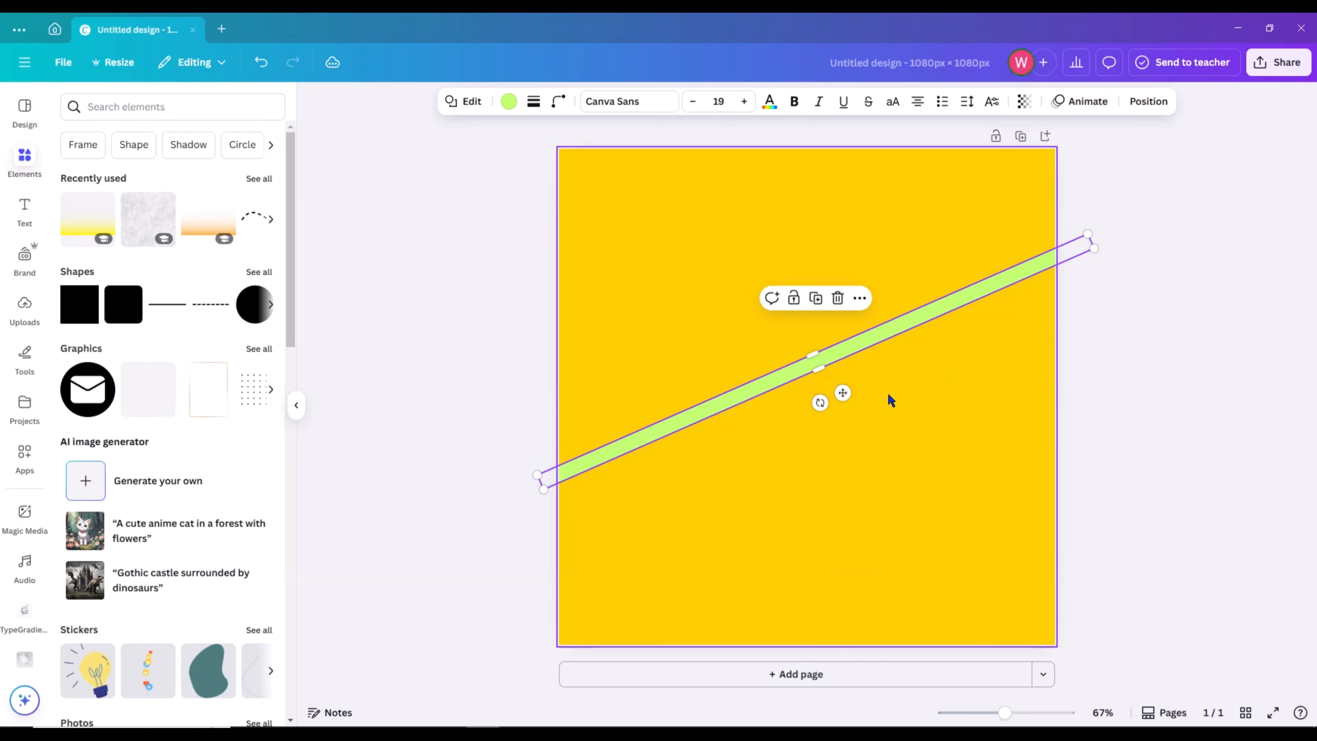
drag(842, 393, 840, 413)
- Recolour the diagonal bar white
click(509, 101)
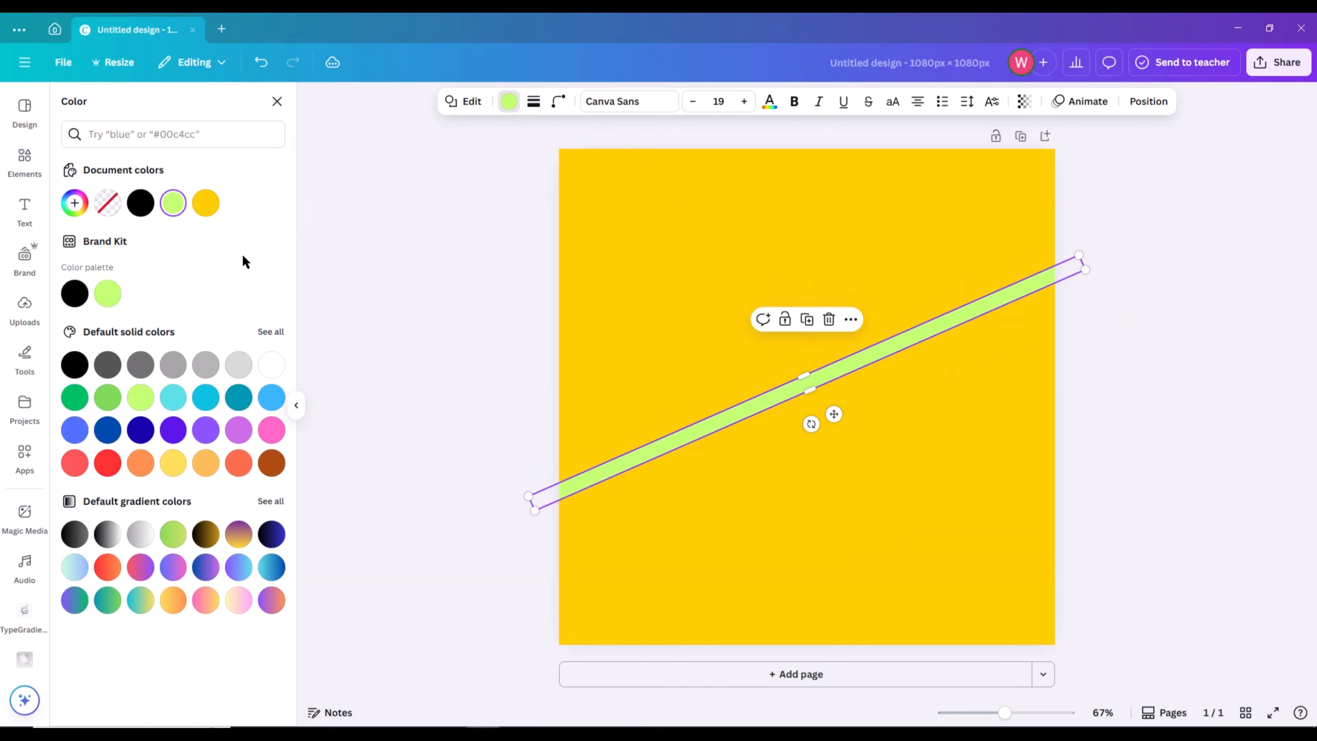
click(271, 365)
click(413, 338)
click(676, 422)
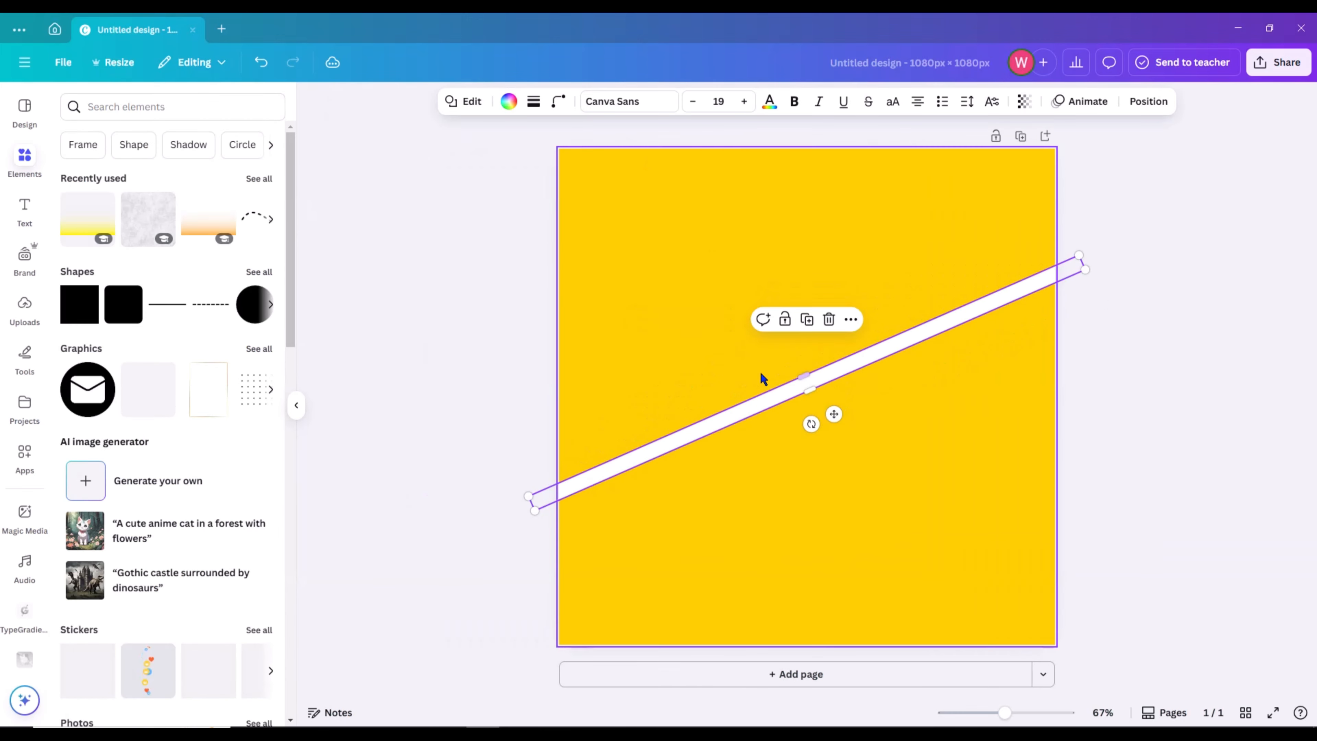
- Duplicate the white bar, place the copy along its upper edge and extend it to cover the page's upper area
click(806, 319)
drag(841, 422, 826, 399)
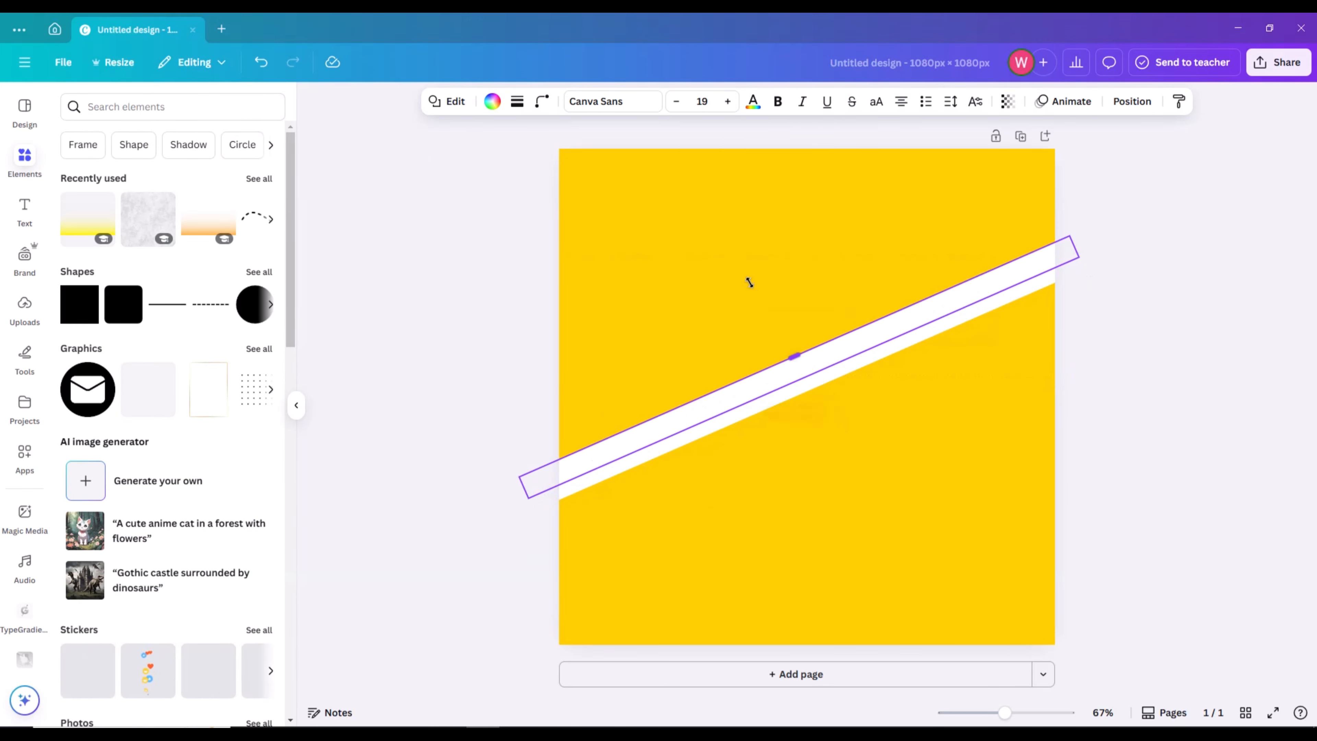
drag(750, 281, 690, 125)
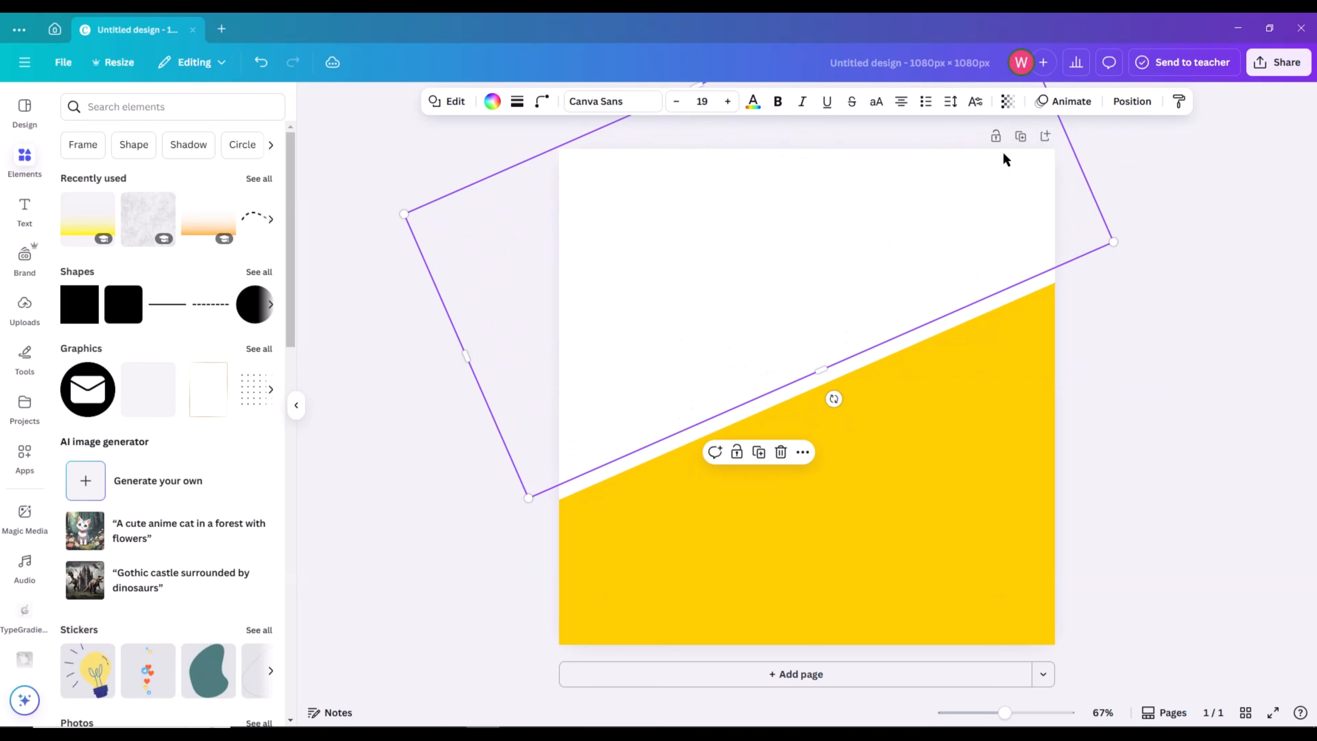
- Fill the large shape above the diagonal bar with black
click(491, 102)
click(75, 365)
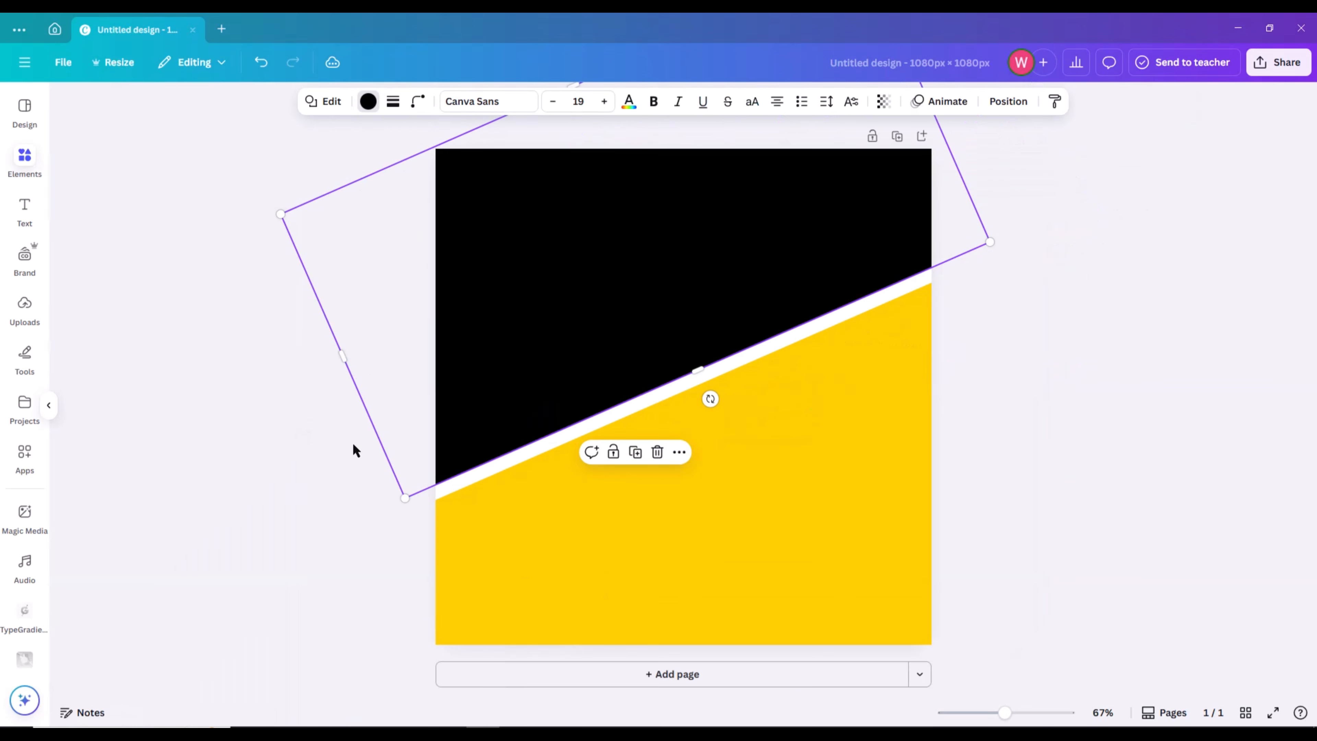
click(353, 442)
- Search the elements for "background texture" and add the first grey texture graphic
click(136, 106)
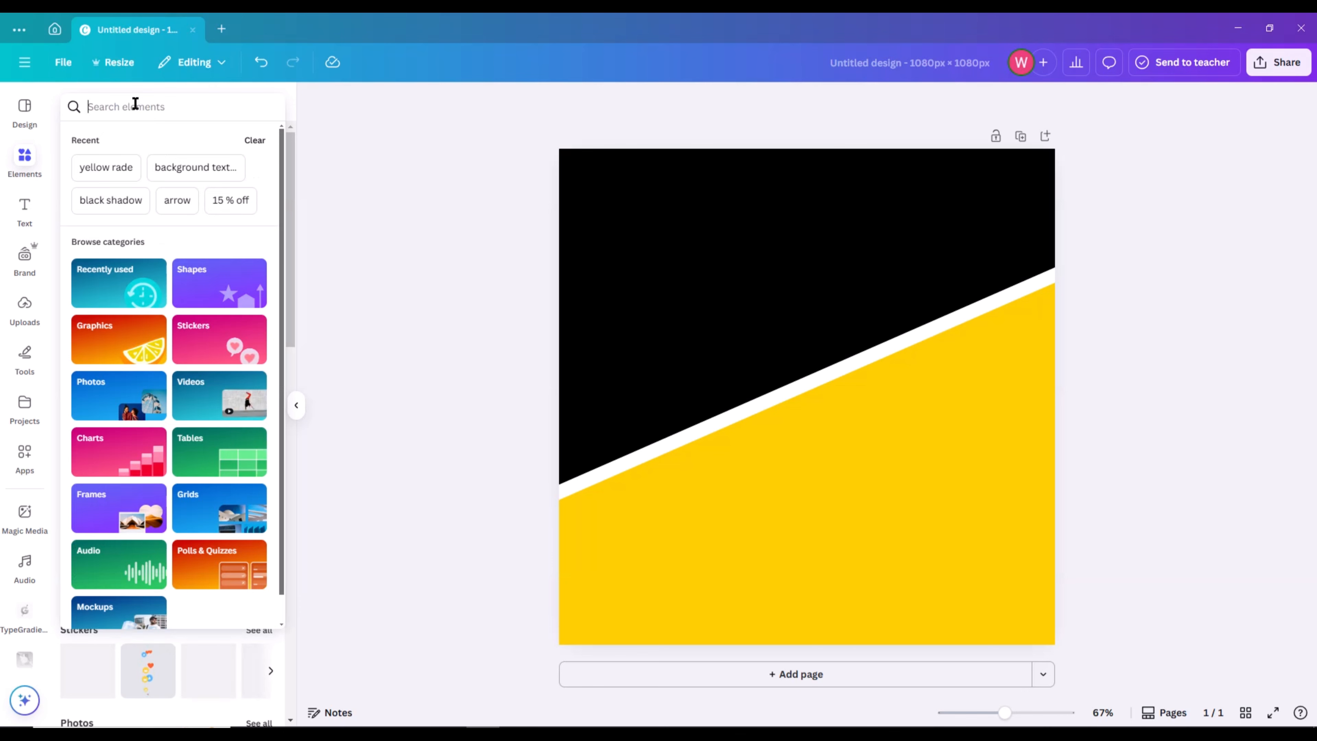
text(back)
key(Down)
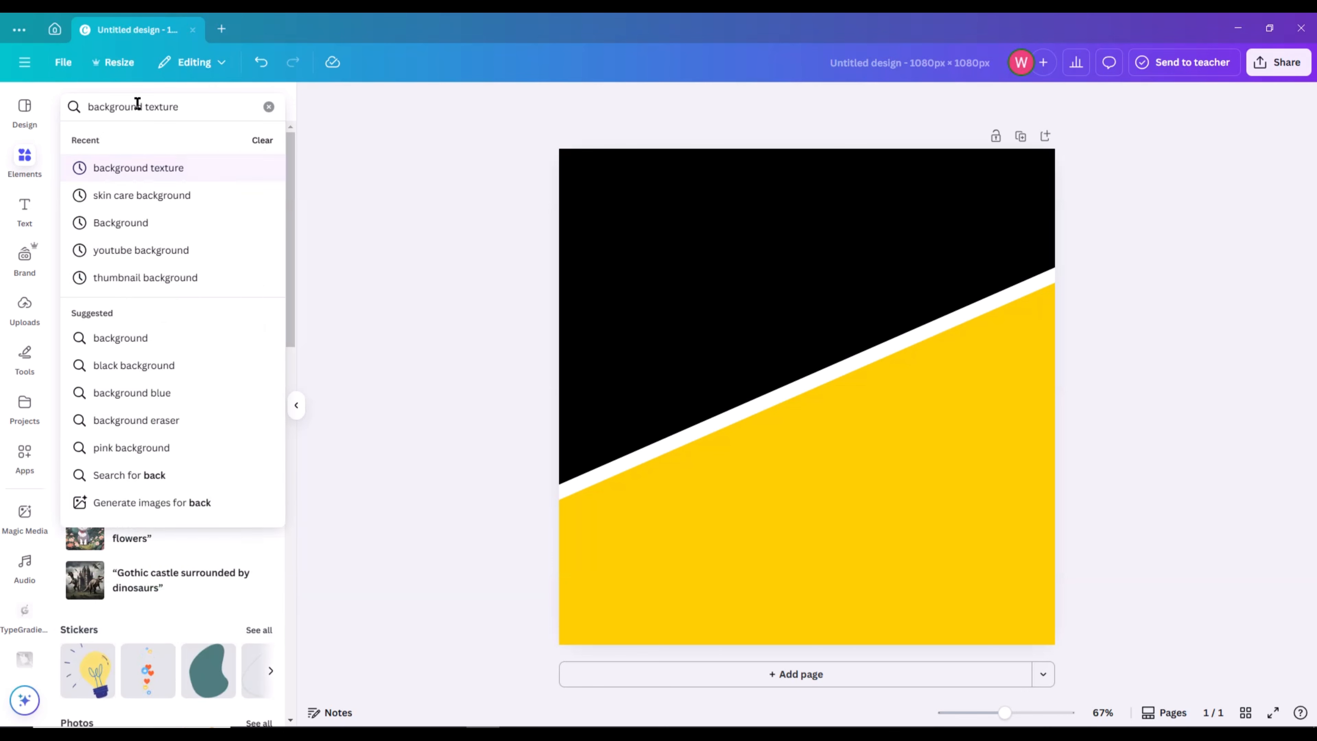
key(Return)
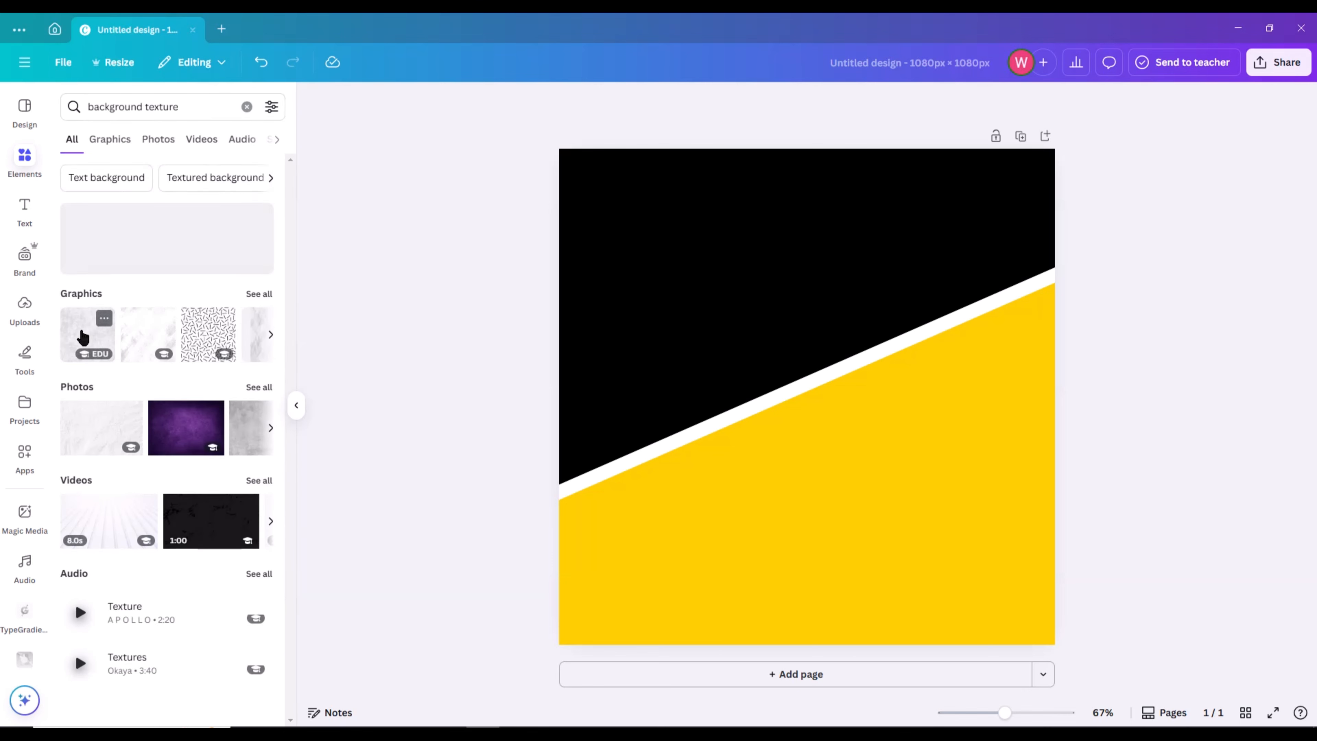
click(82, 337)
- Rotate the texture to match the diagonal and enlarge it to cover the whole black area
drag(805, 622, 891, 607)
drag(841, 488, 673, 304)
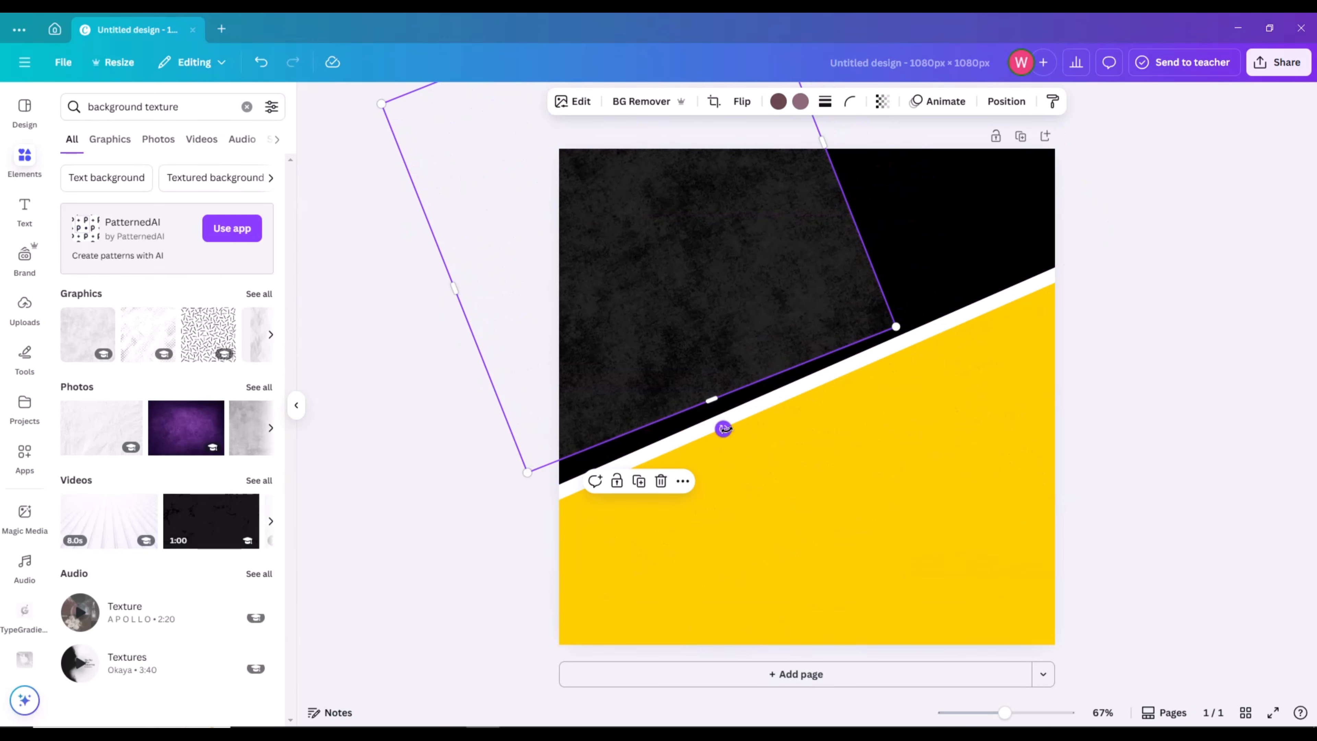
drag(723, 428, 736, 433)
drag(697, 291, 704, 305)
drag(833, 177, 1055, 105)
click(1193, 279)
- Duplicate the texture and align the copy exactly over the original
click(826, 270)
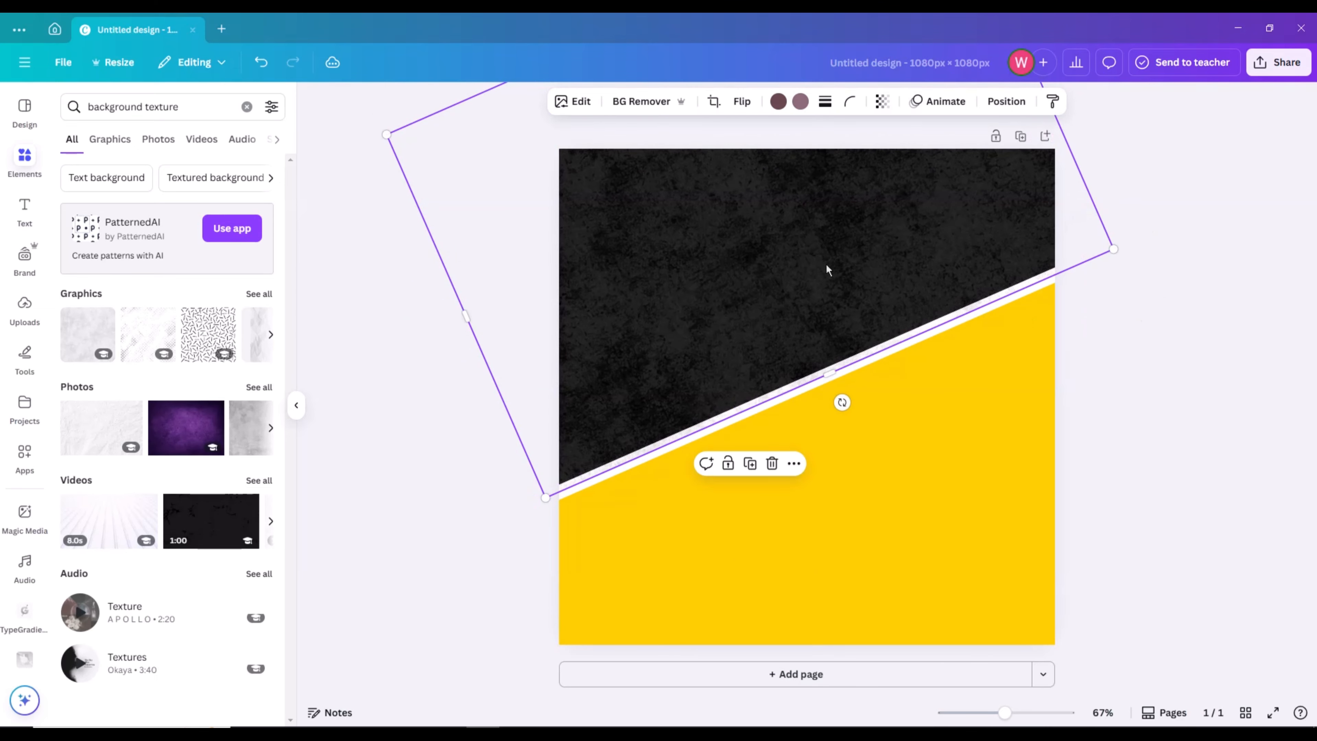
click(749, 464)
drag(762, 293, 750, 287)
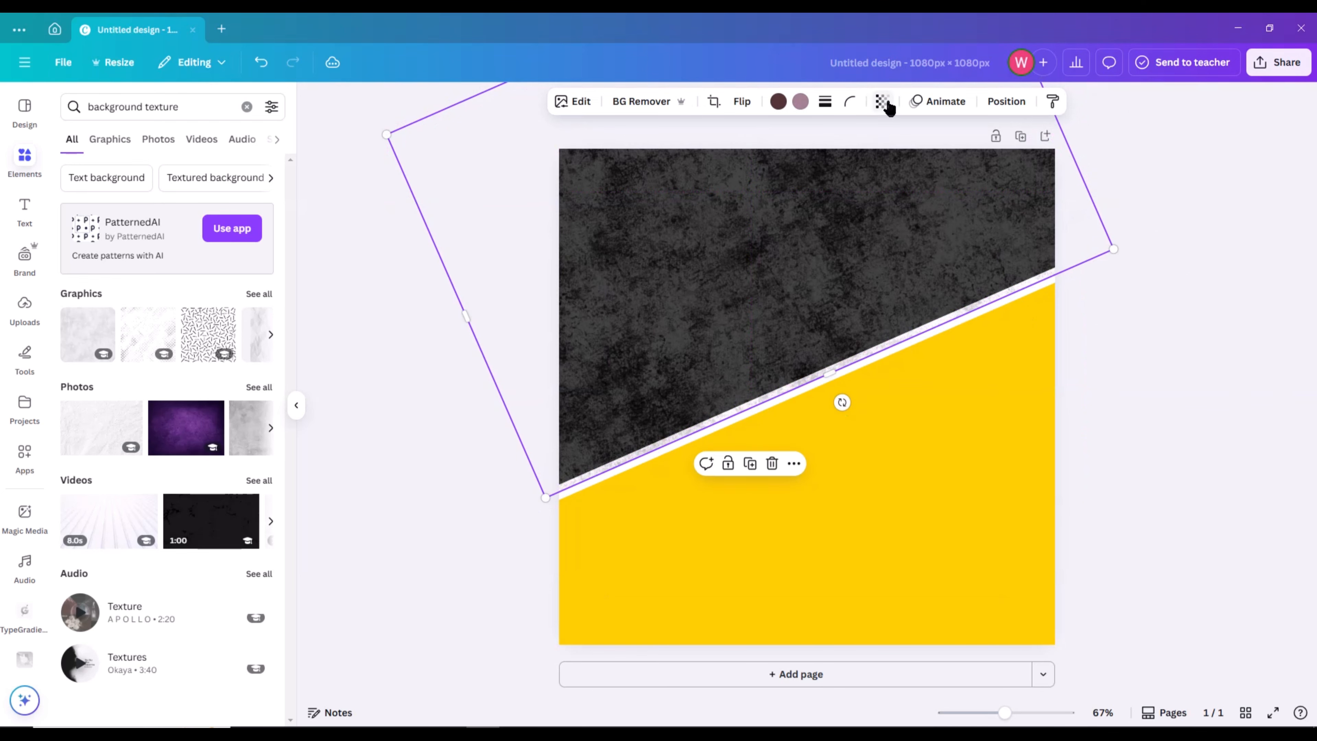
- Reduce the opacity of the duplicated texture
click(882, 101)
click(940, 155)
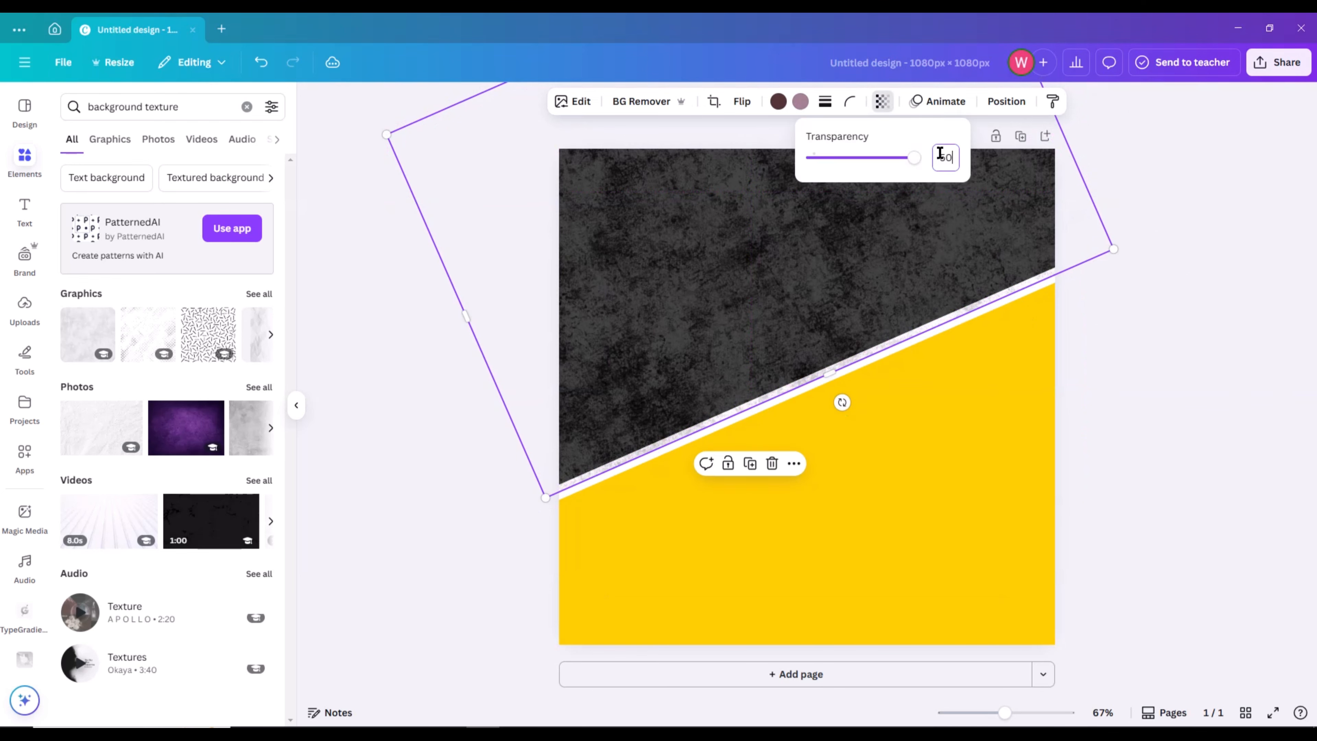
key(Return)
click(1244, 275)
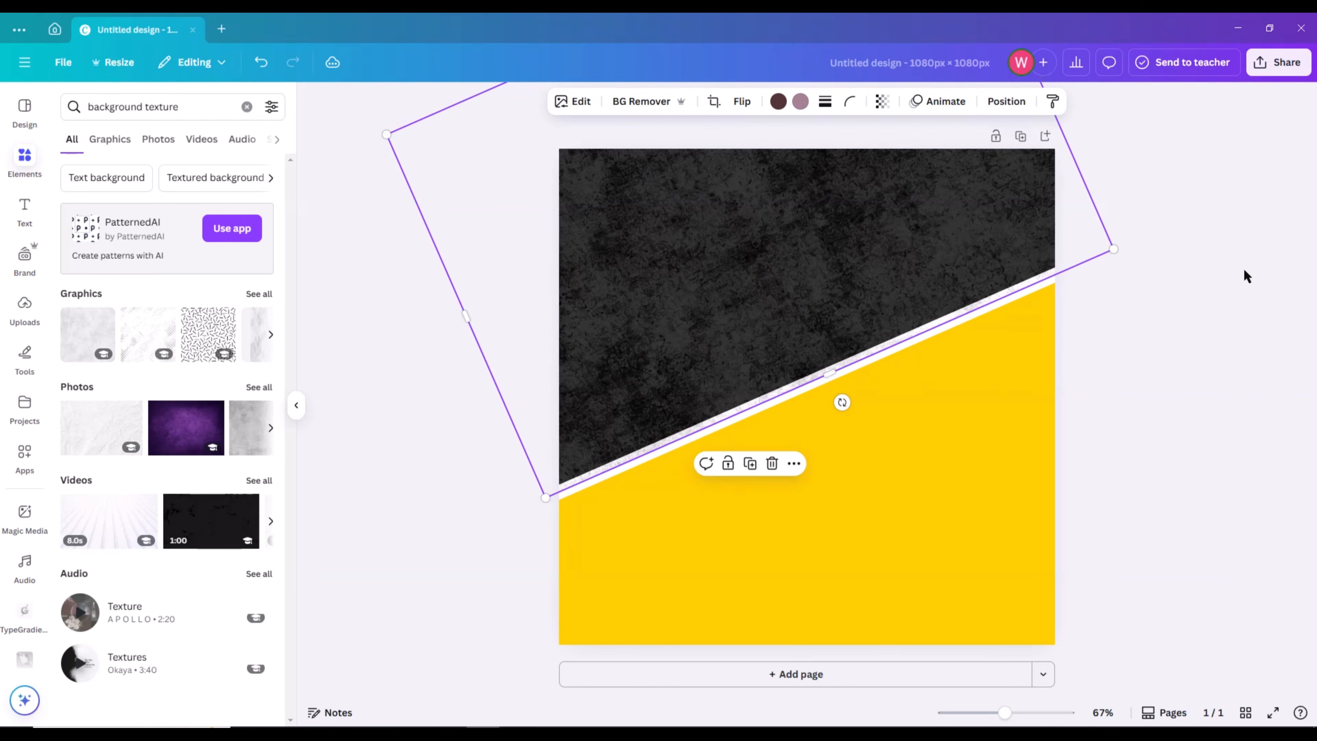
- Bring the white diagonal bar to the front and make it slightly thinner
click(699, 438)
click(1131, 101)
click(104, 205)
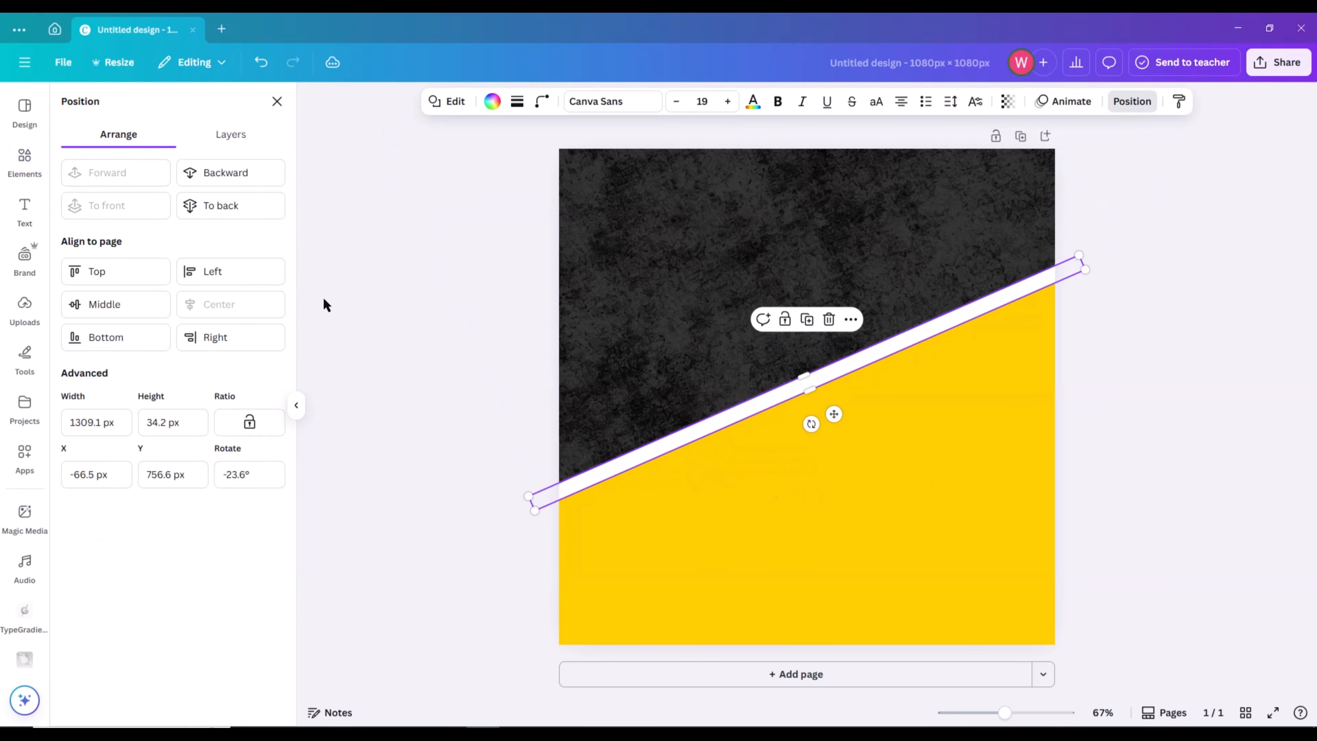
click(368, 315)
click(800, 393)
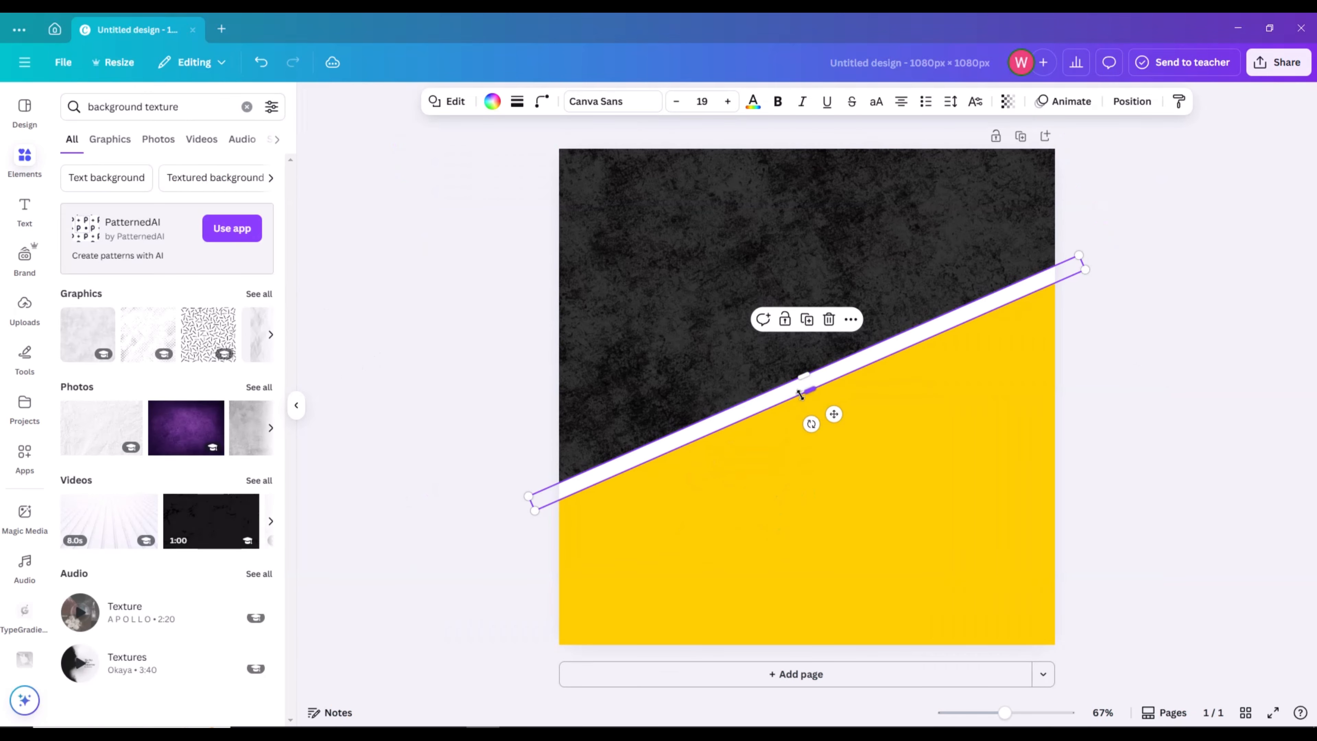
drag(800, 393, 800, 390)
click(1274, 411)
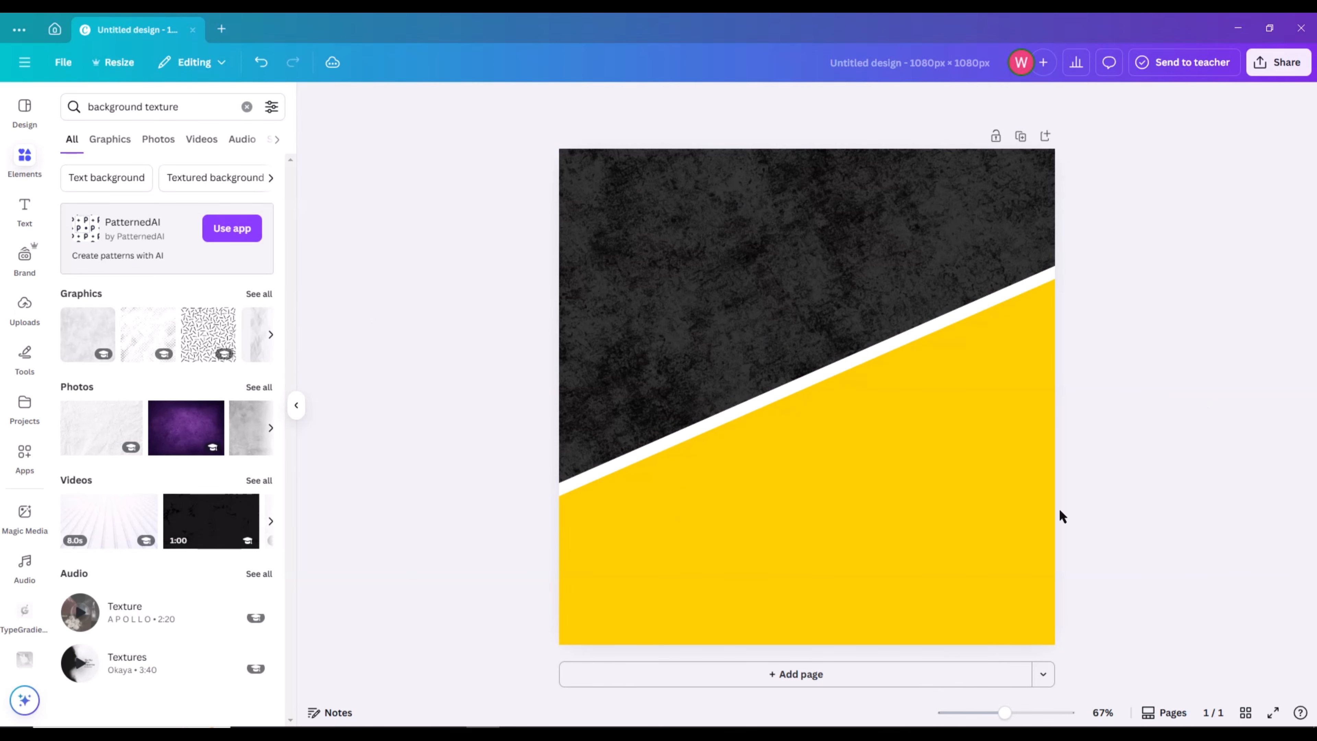
- Insert the uploaded black and yellow sneaker image and enlarge it to the page's full width, slightly above its centre
click(24, 306)
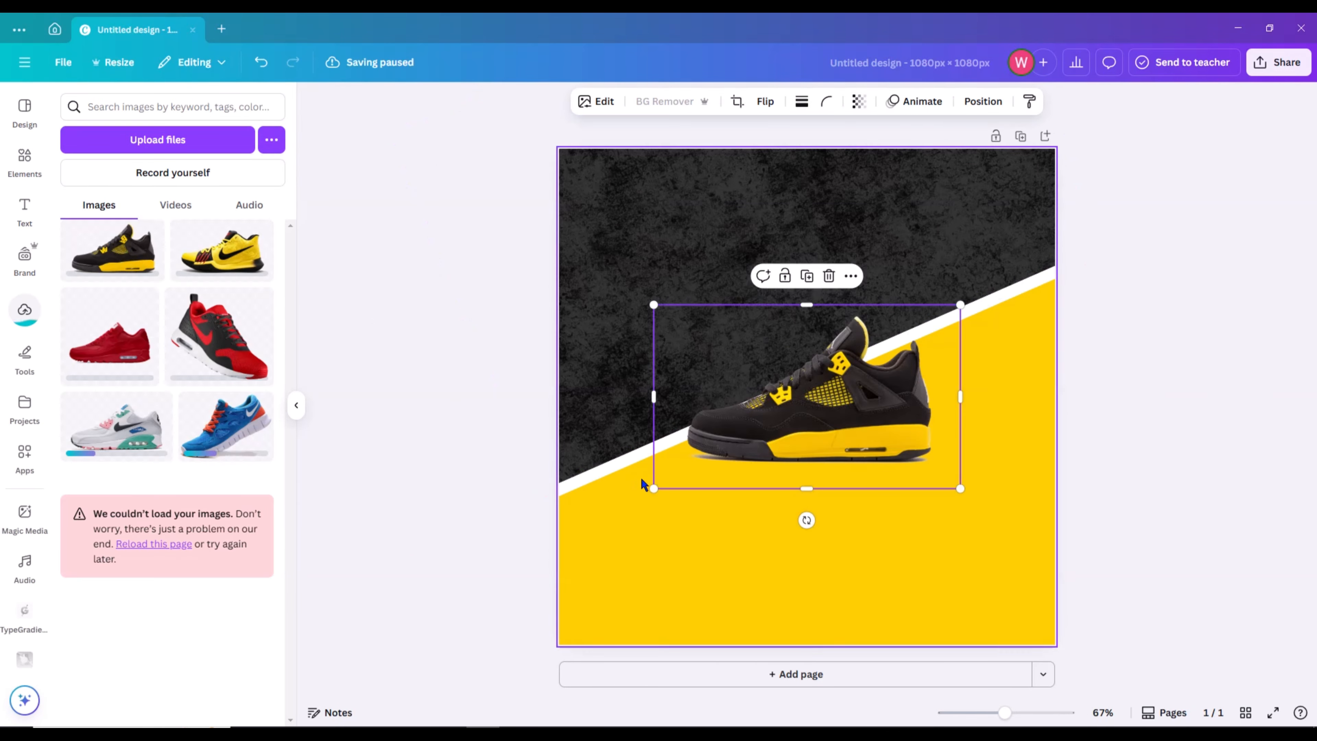
click(21, 158)
drag(654, 488, 559, 545)
drag(960, 307, 1056, 250)
drag(834, 446, 832, 427)
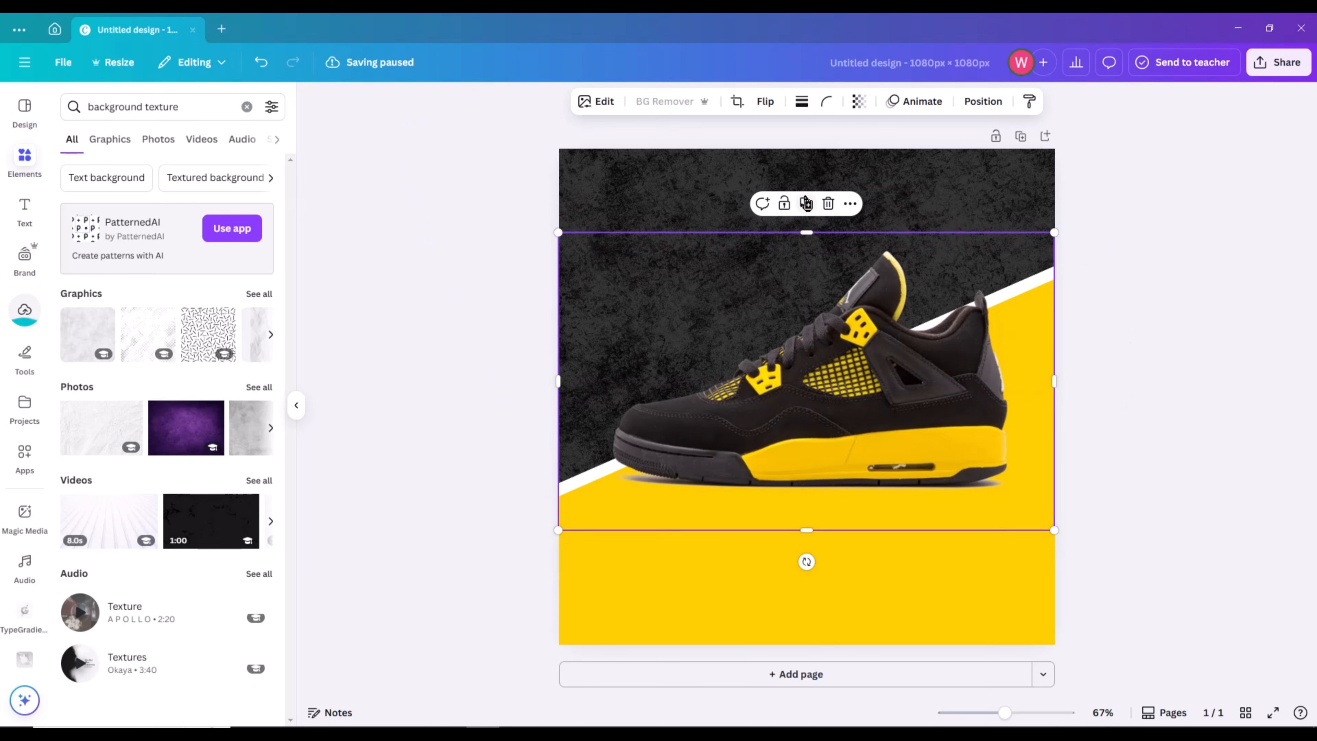
- Duplicate the sneaker, flip the copy vertically and align it beneath the original as a reflection
click(806, 203)
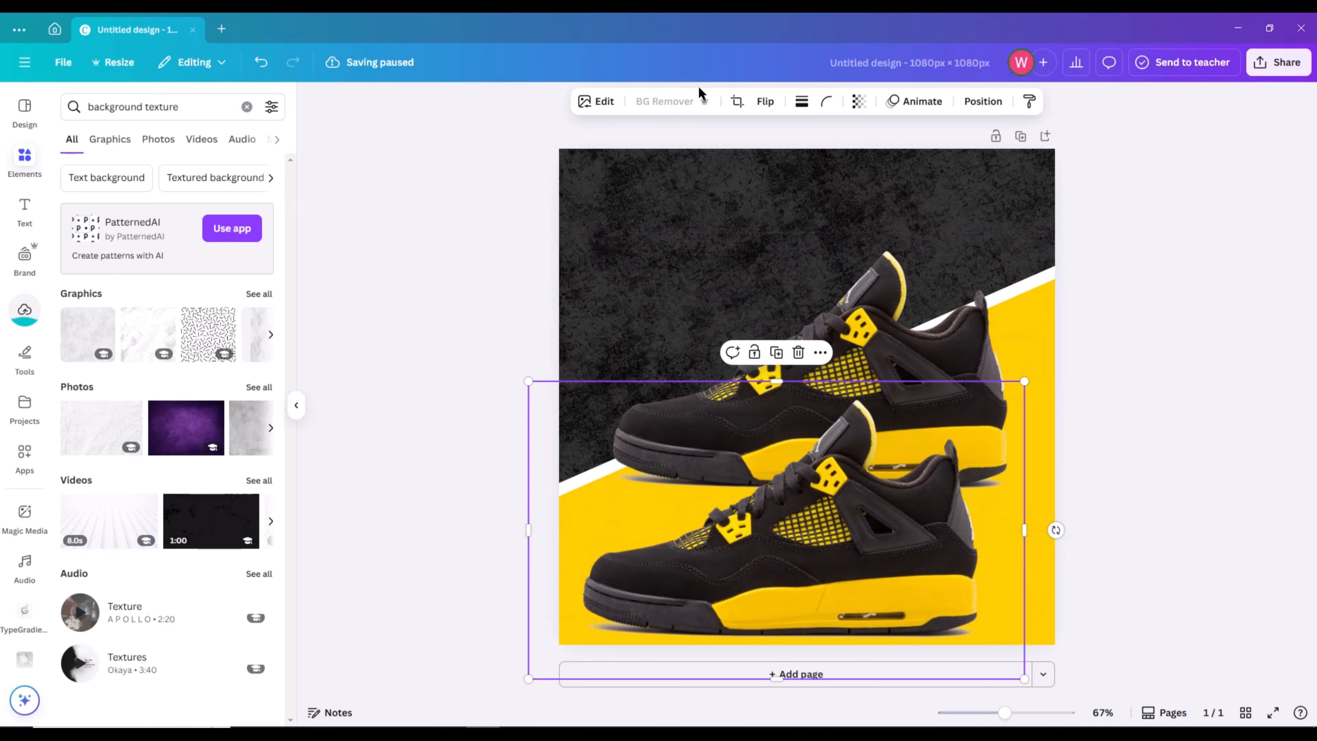
click(765, 102)
click(762, 164)
drag(815, 465, 837, 524)
- Lower the flipped sneaker's transparency value to about 11
click(858, 101)
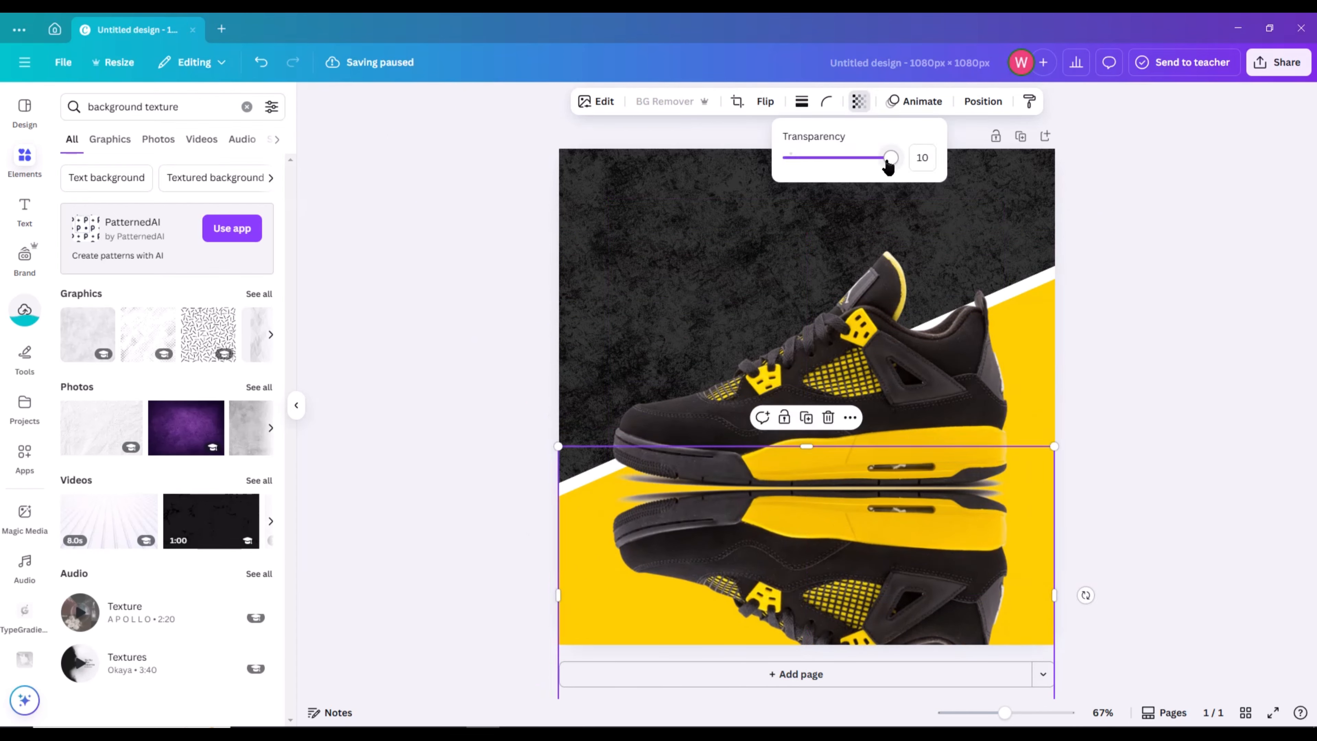
drag(888, 165, 807, 162)
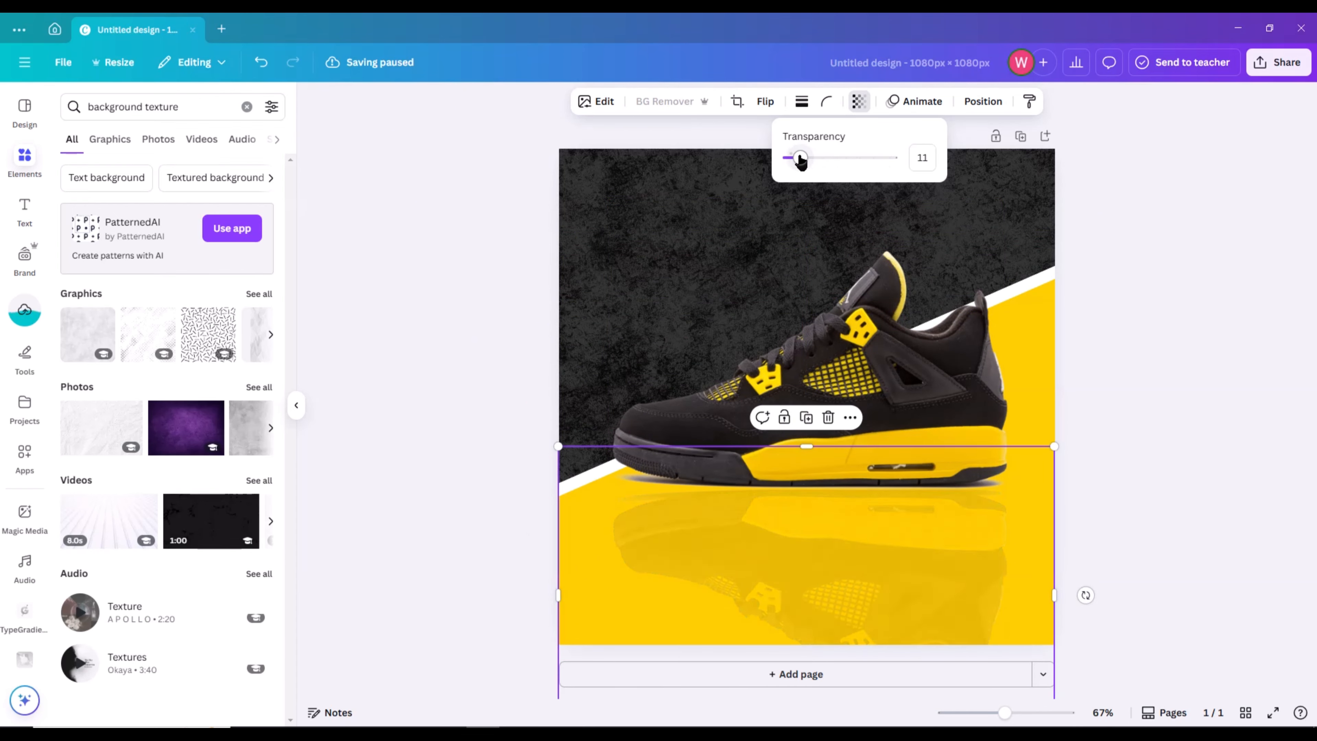
click(1190, 285)
click(1190, 285)
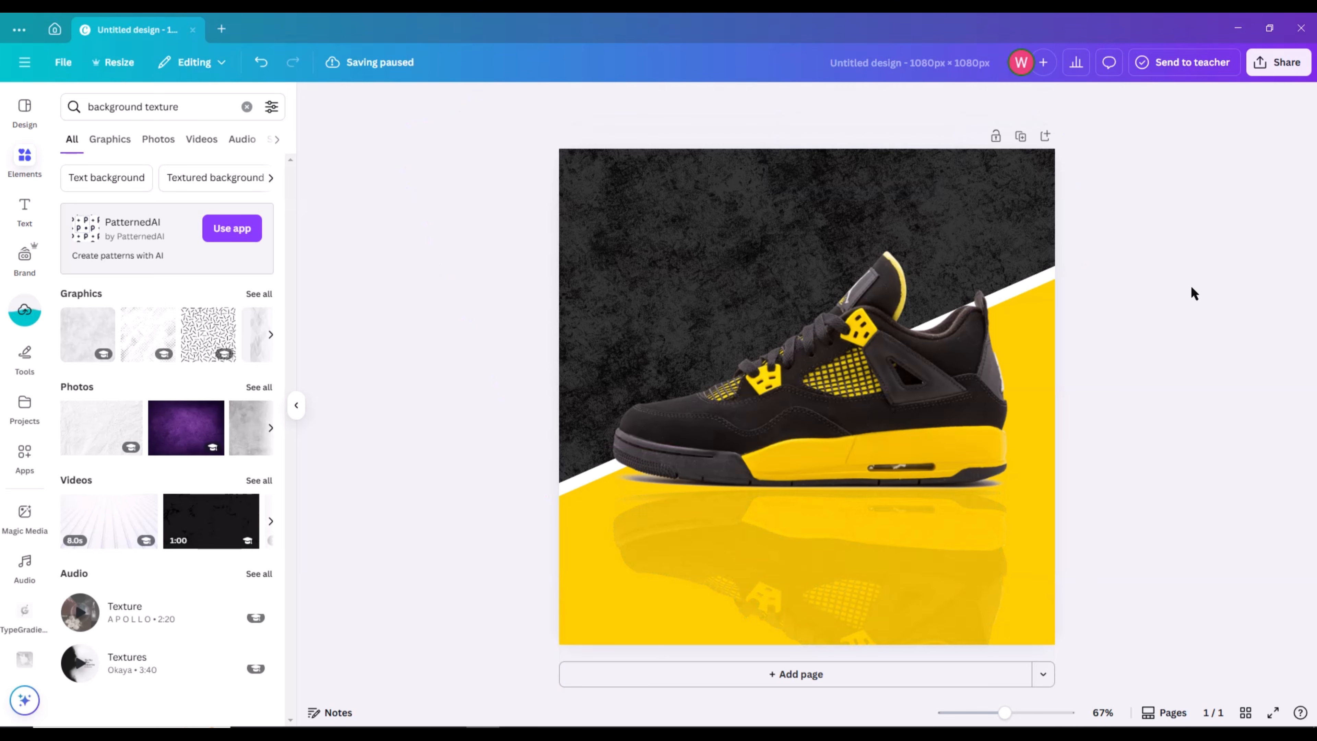
- Search the elements for "yellow rade" and add the graphic that fades to yellow at its lower edge
click(247, 106)
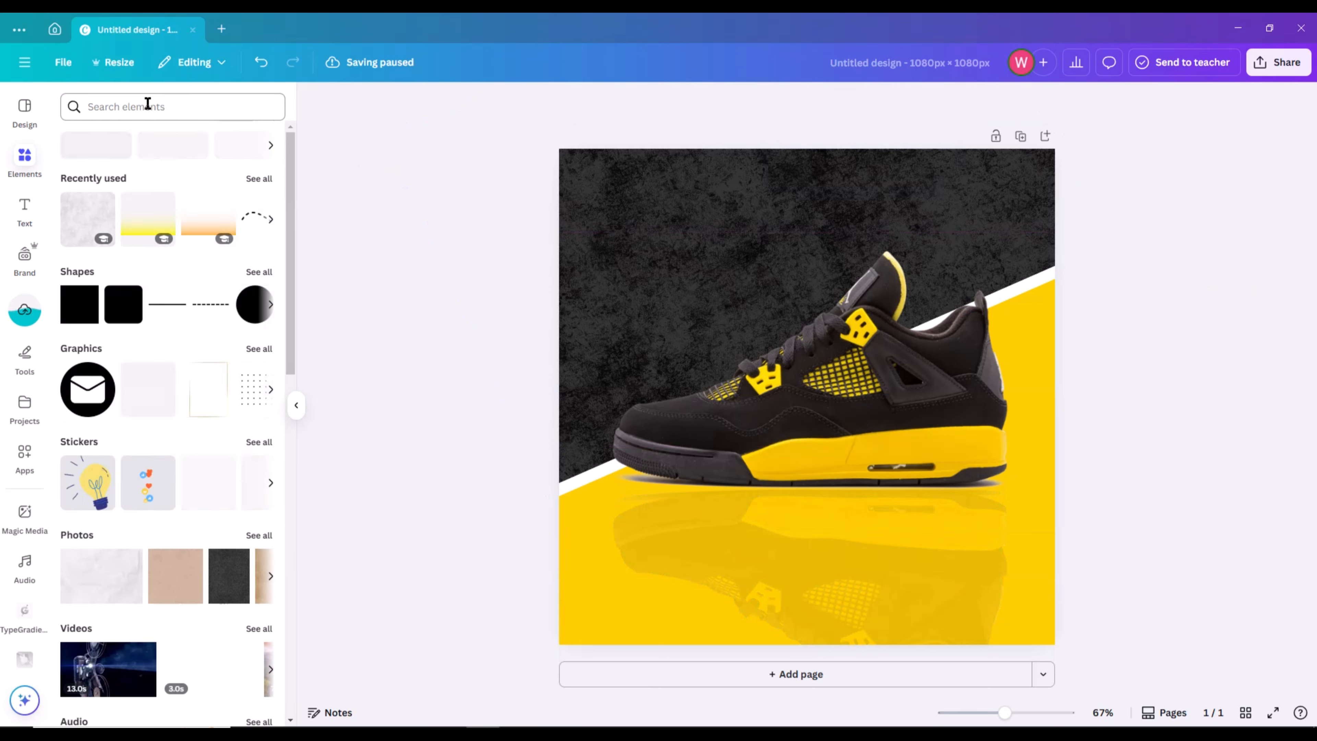
click(143, 105)
text(yellow rade)
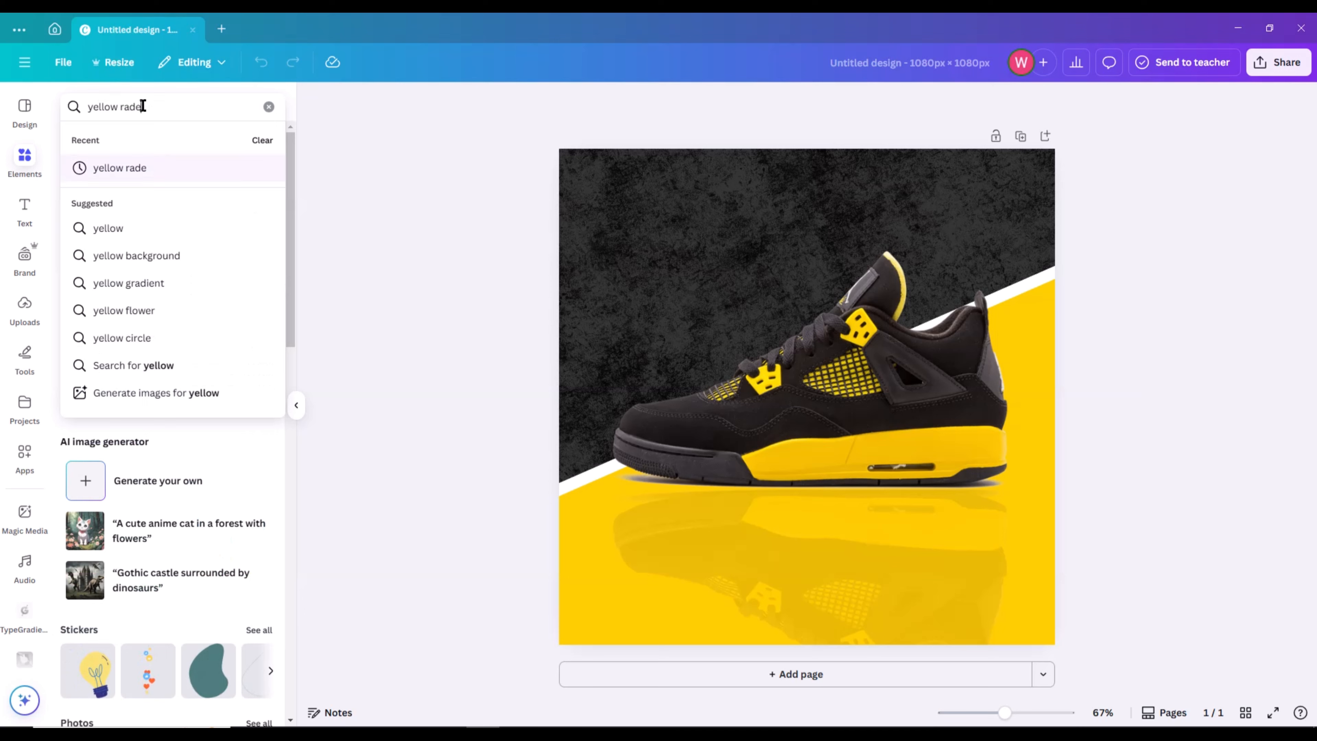
key(Return)
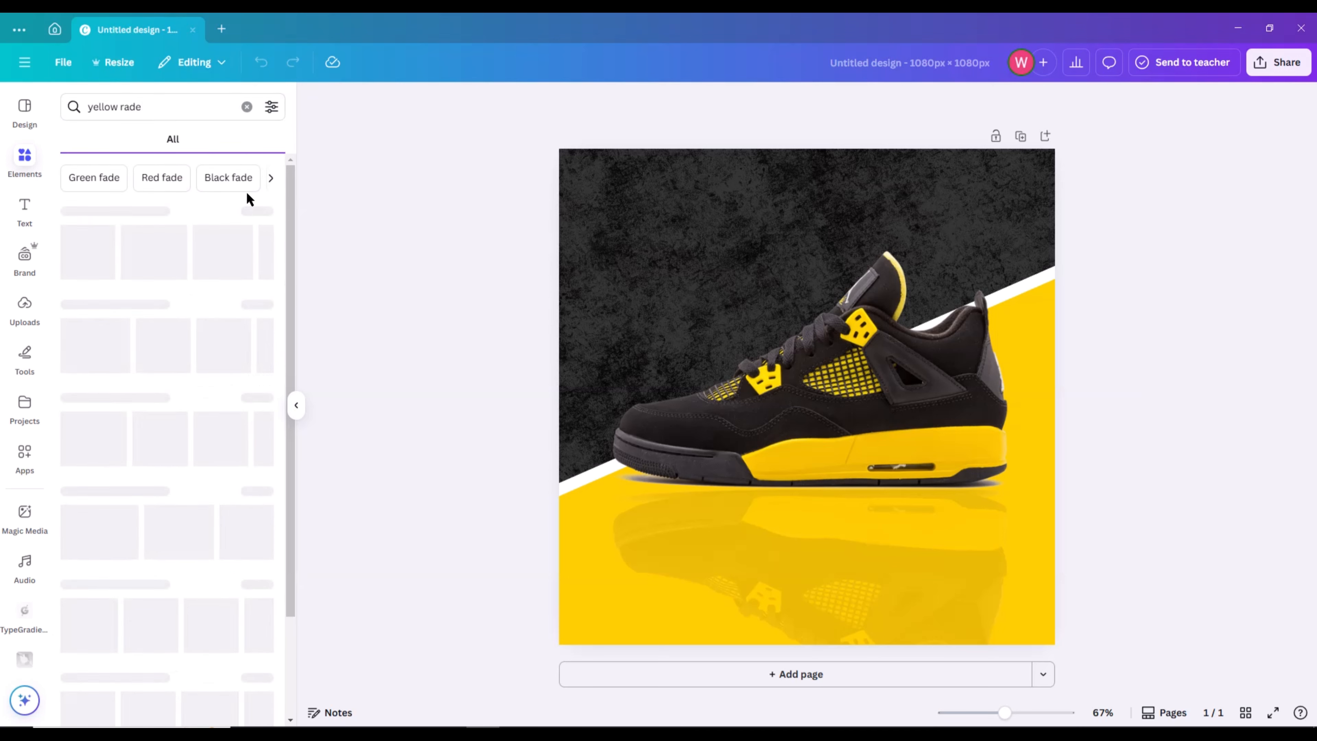
click(210, 296)
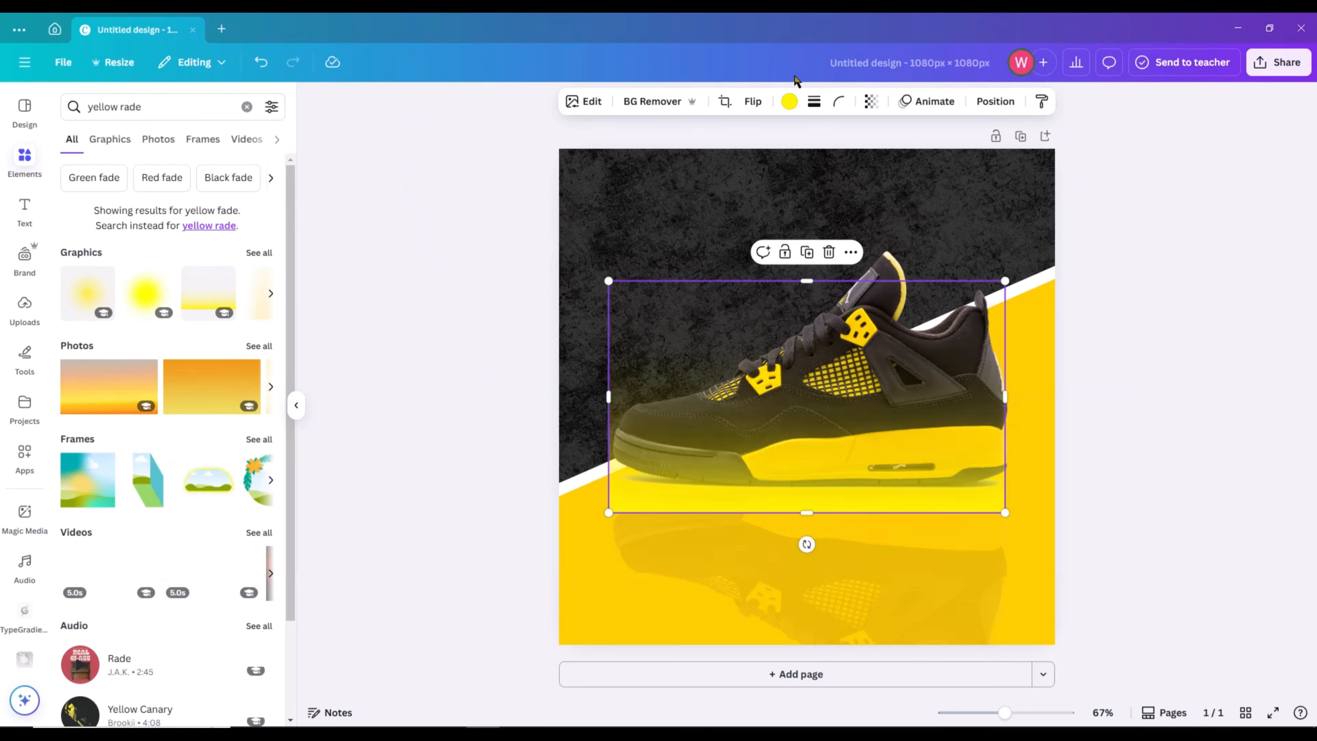
- Recolour the fade with the document's golden yellow and stretch it across the full width of the page's lower part
click(792, 101)
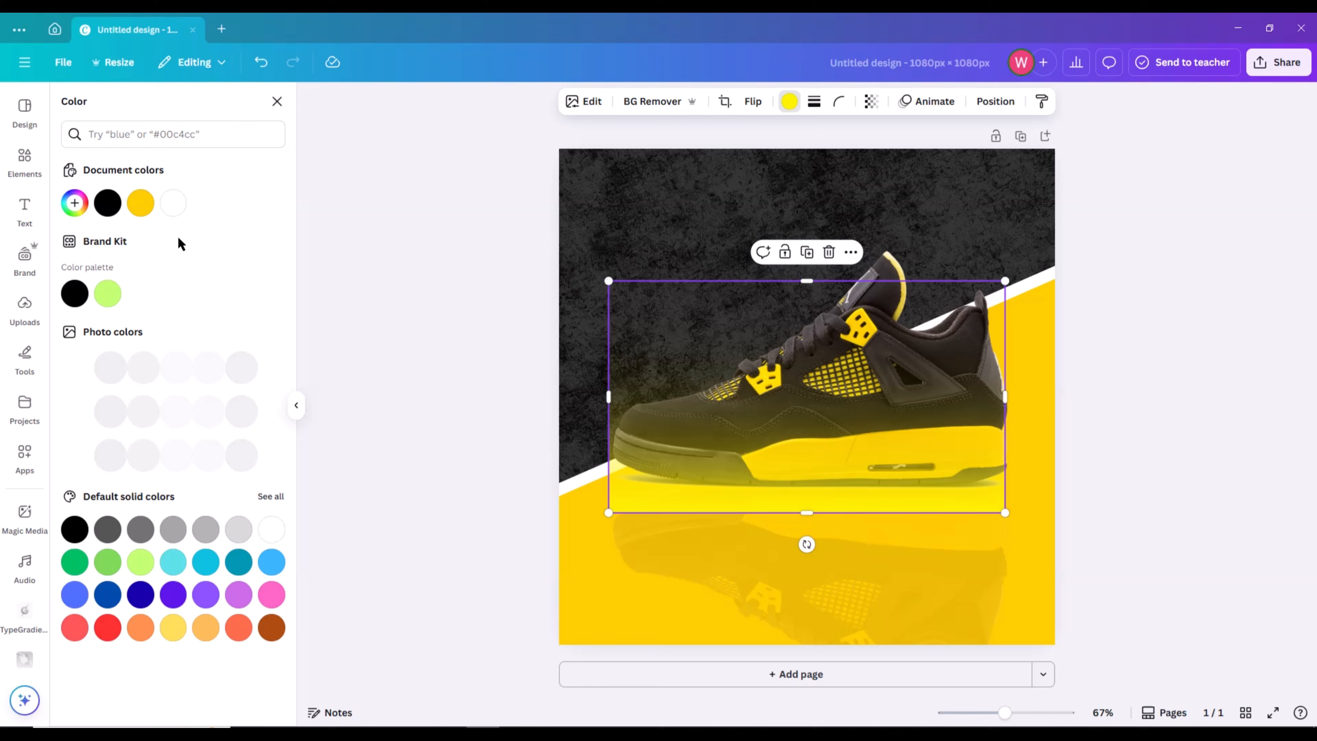
click(360, 277)
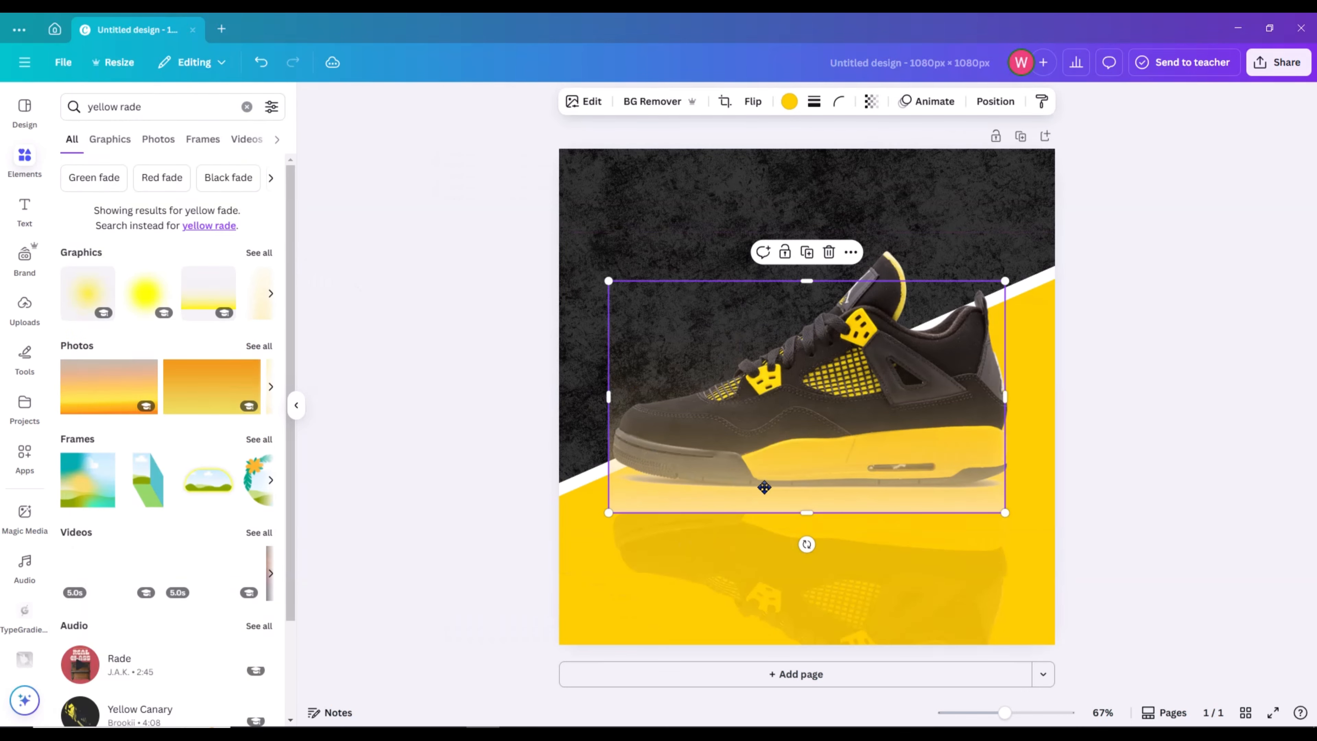
drag(765, 484, 714, 612)
drag(959, 545, 1054, 536)
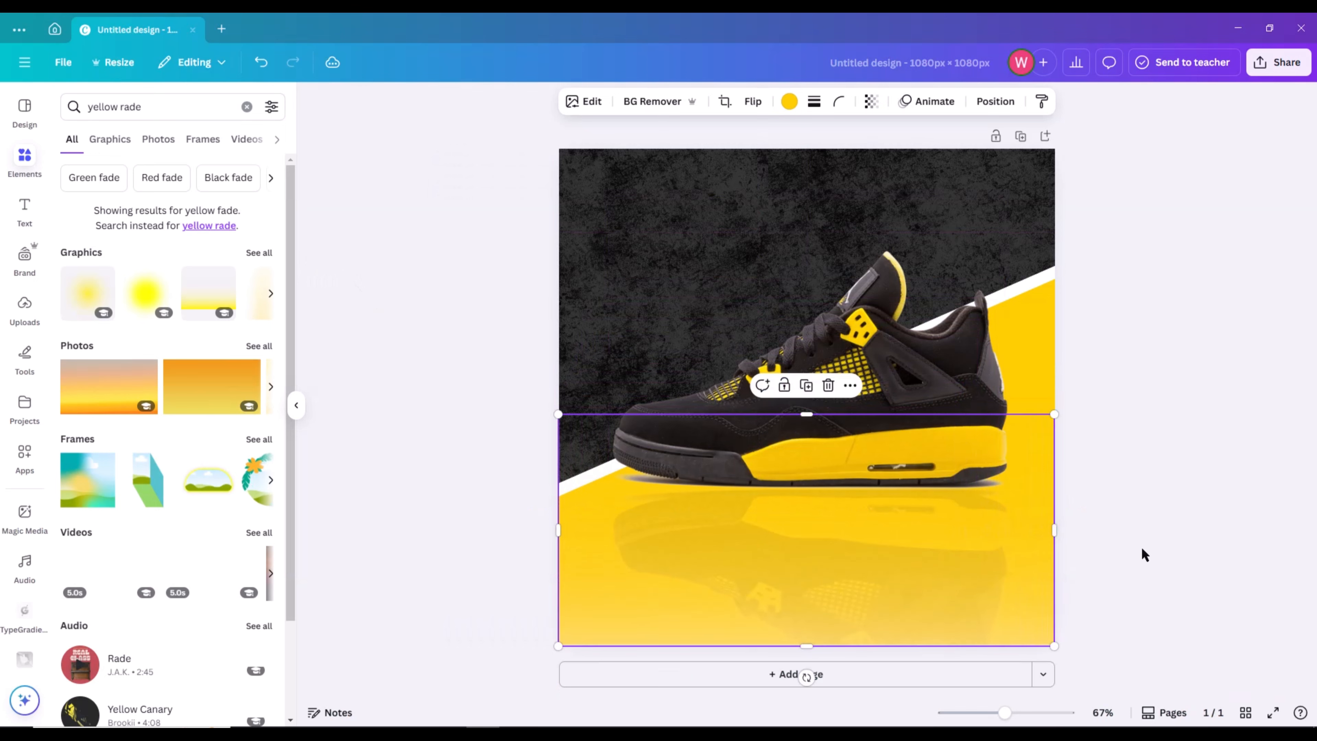
- Duplicate the yellow fade several times, stacking the copies over the original to strengthen the fade on the reflection
click(809, 393)
drag(832, 566, 826, 559)
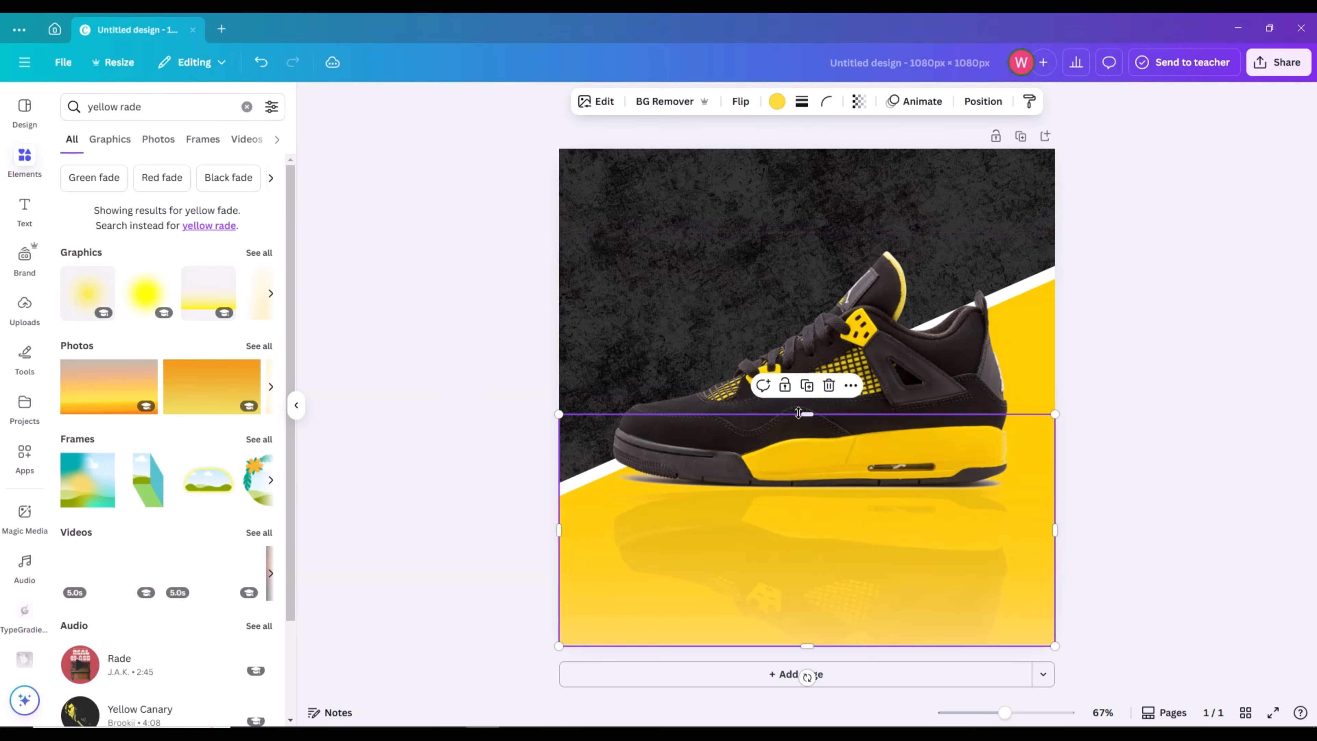
click(807, 386)
click(805, 389)
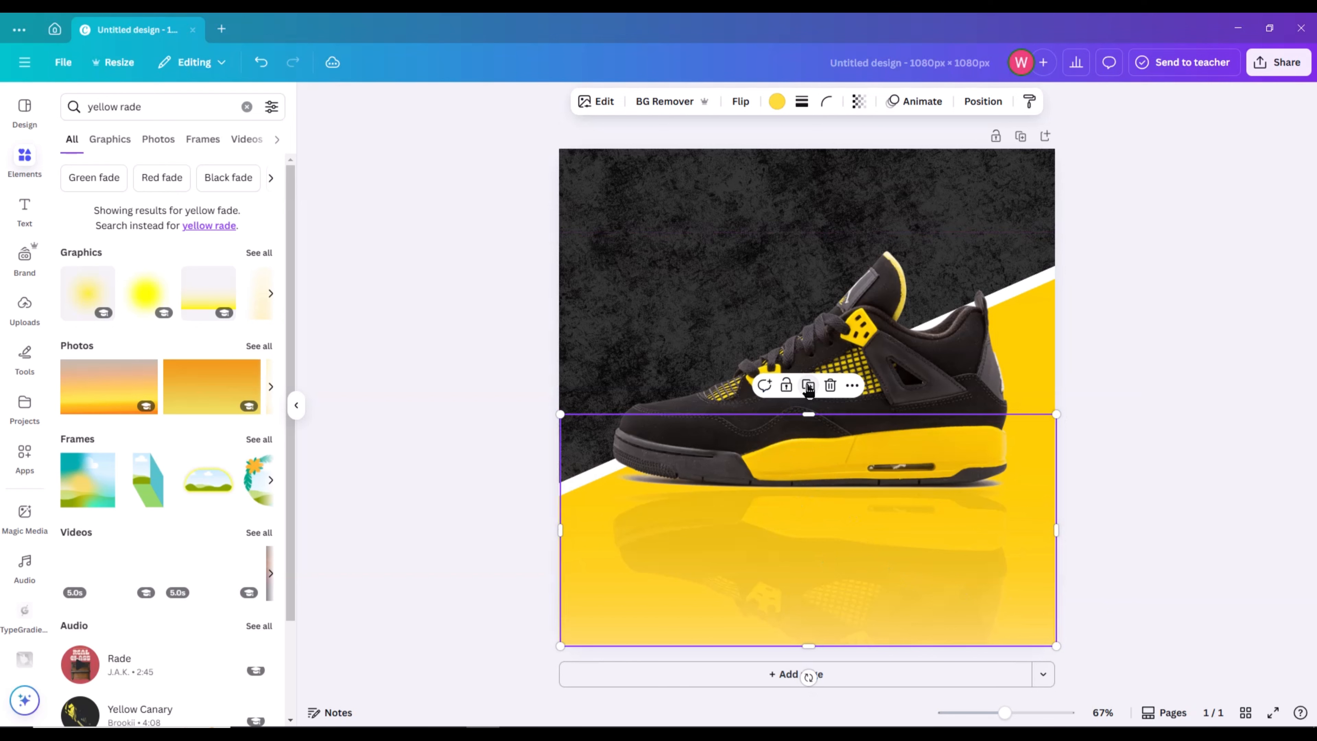
click(1207, 502)
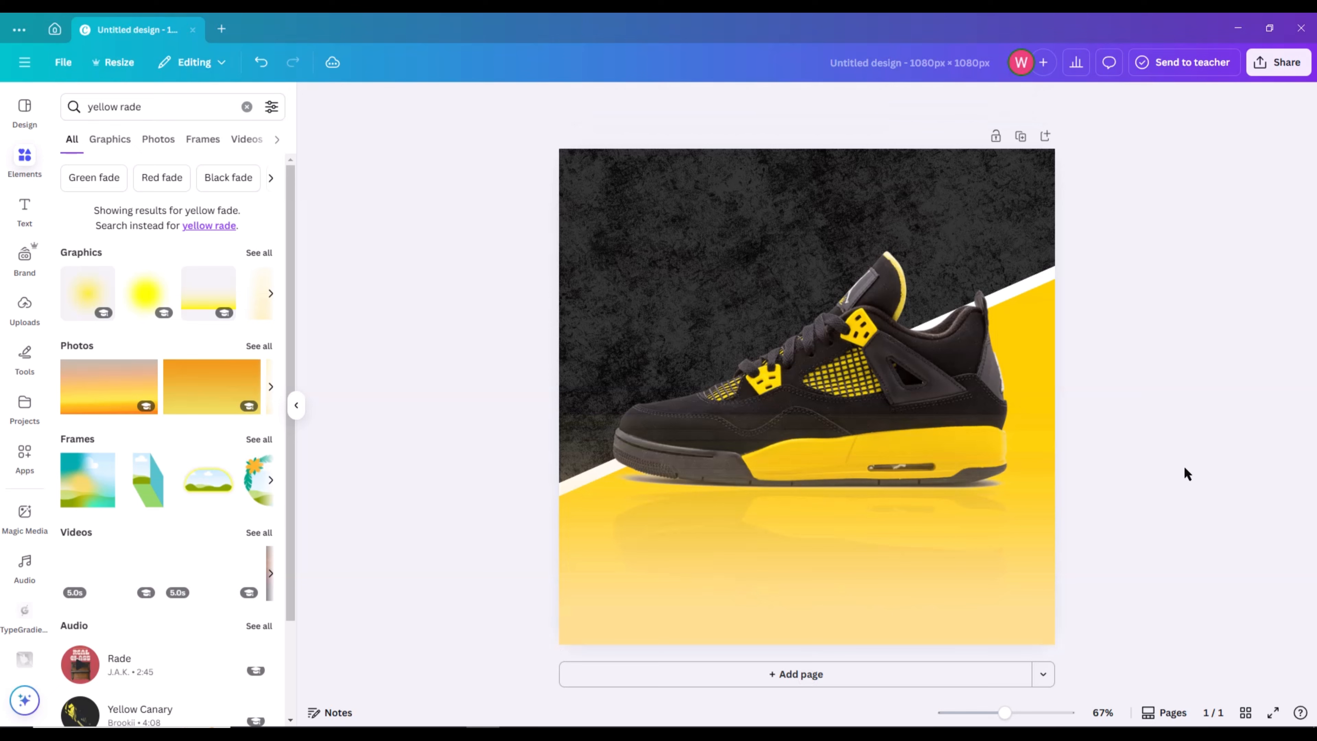
- Add a body text reading "New Arrival" and move it to the top centre of the page
click(247, 107)
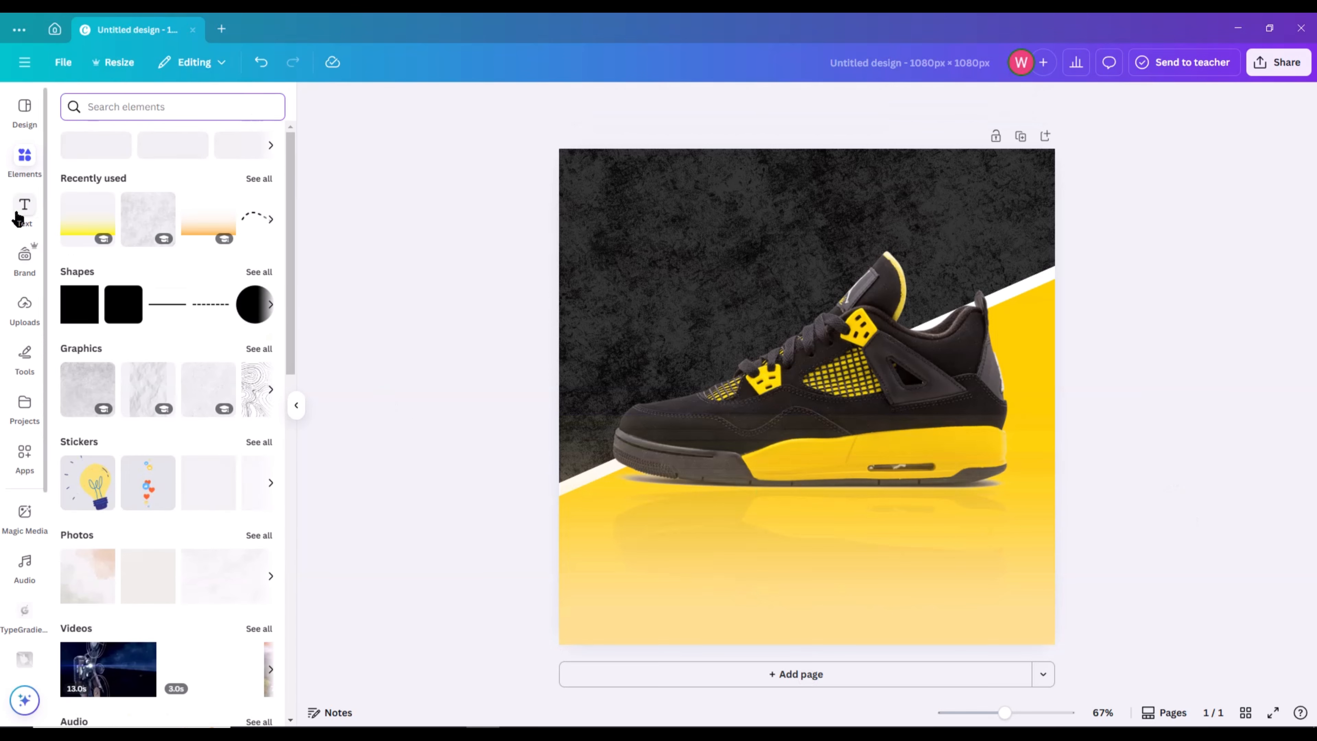
click(32, 214)
click(147, 372)
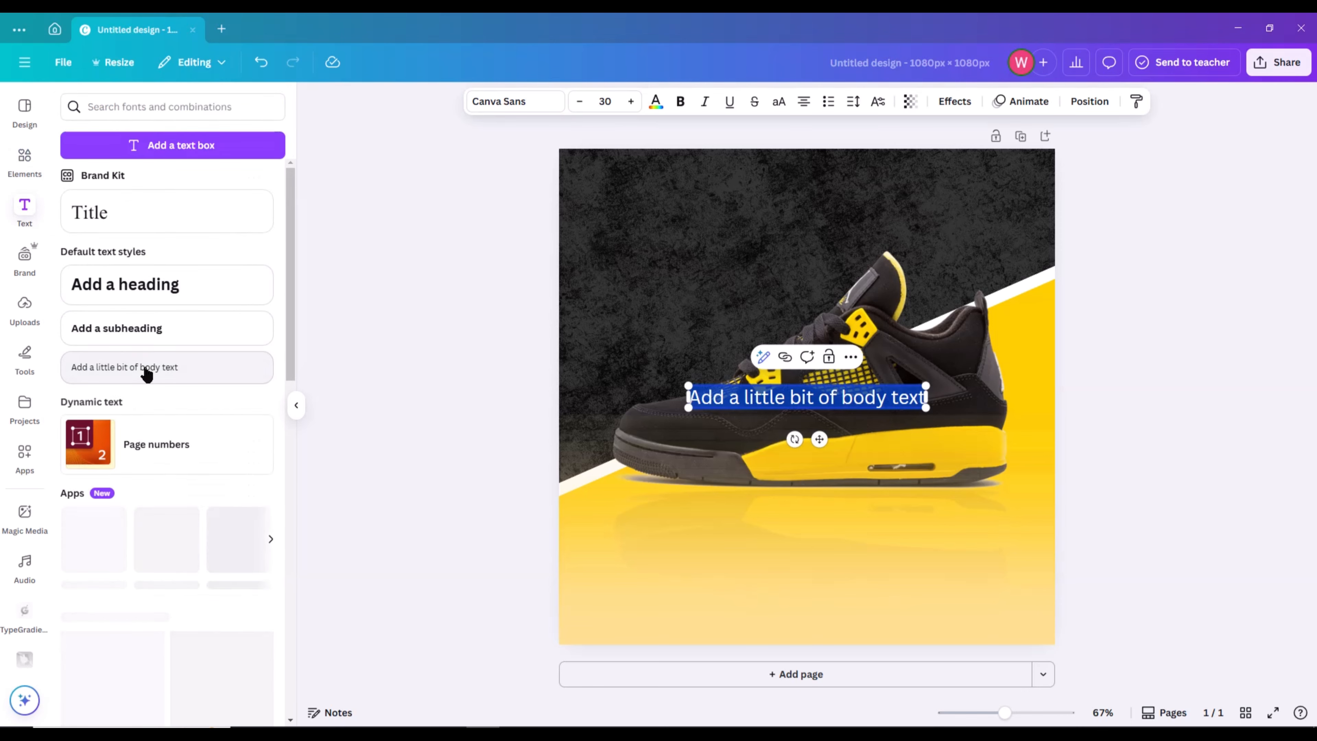
key(BackSpace)
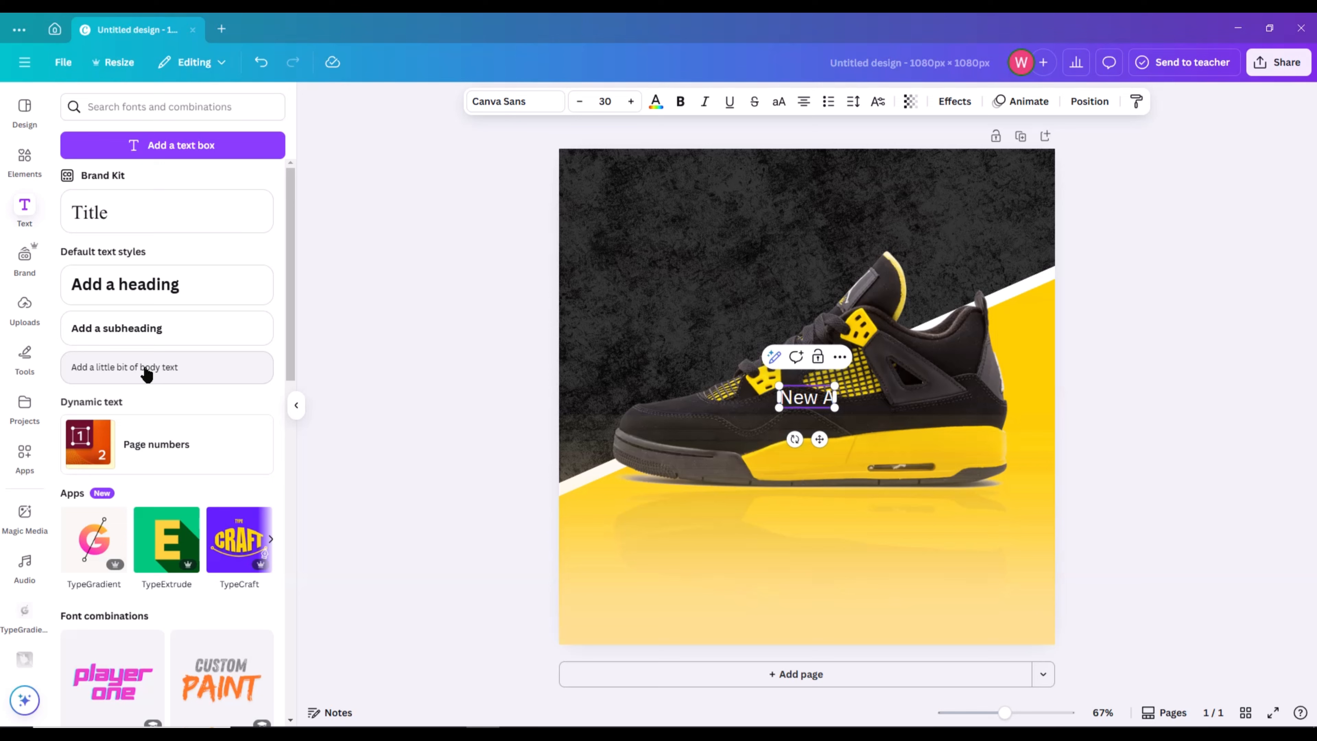
click(462, 273)
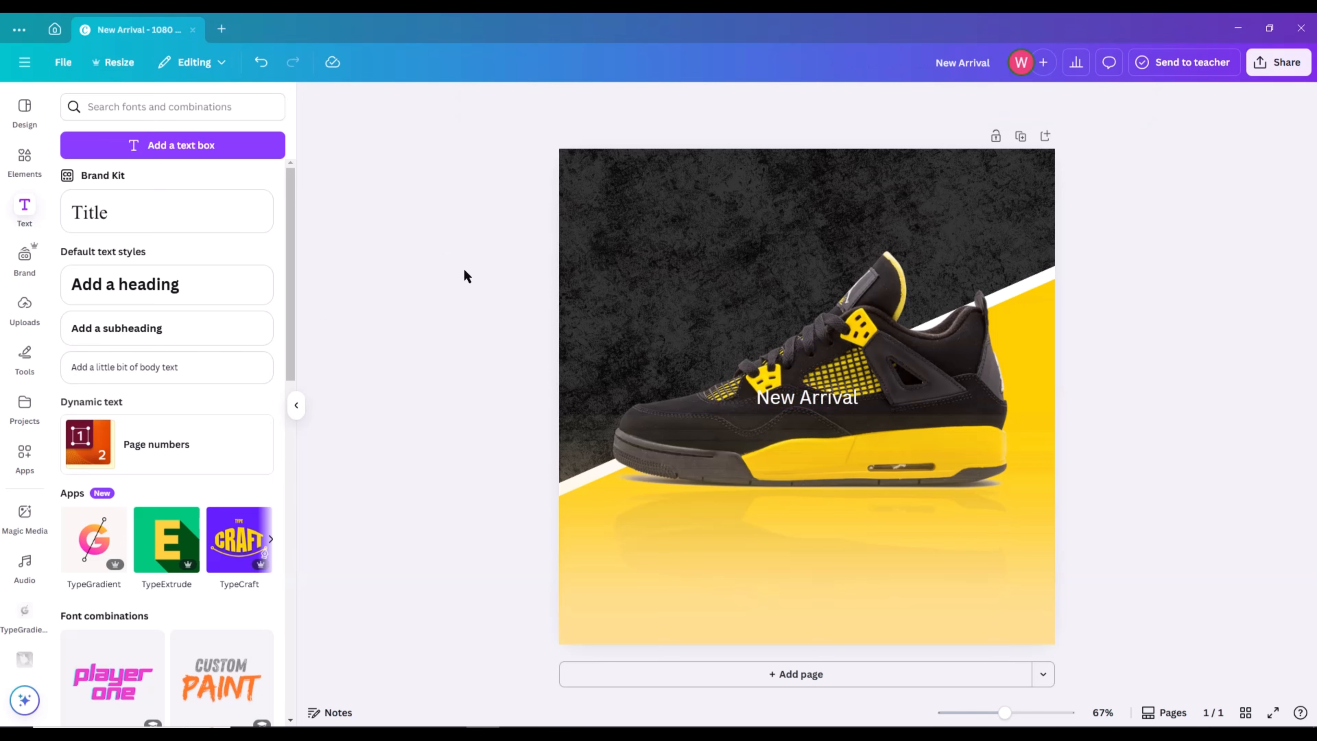
drag(801, 397, 815, 175)
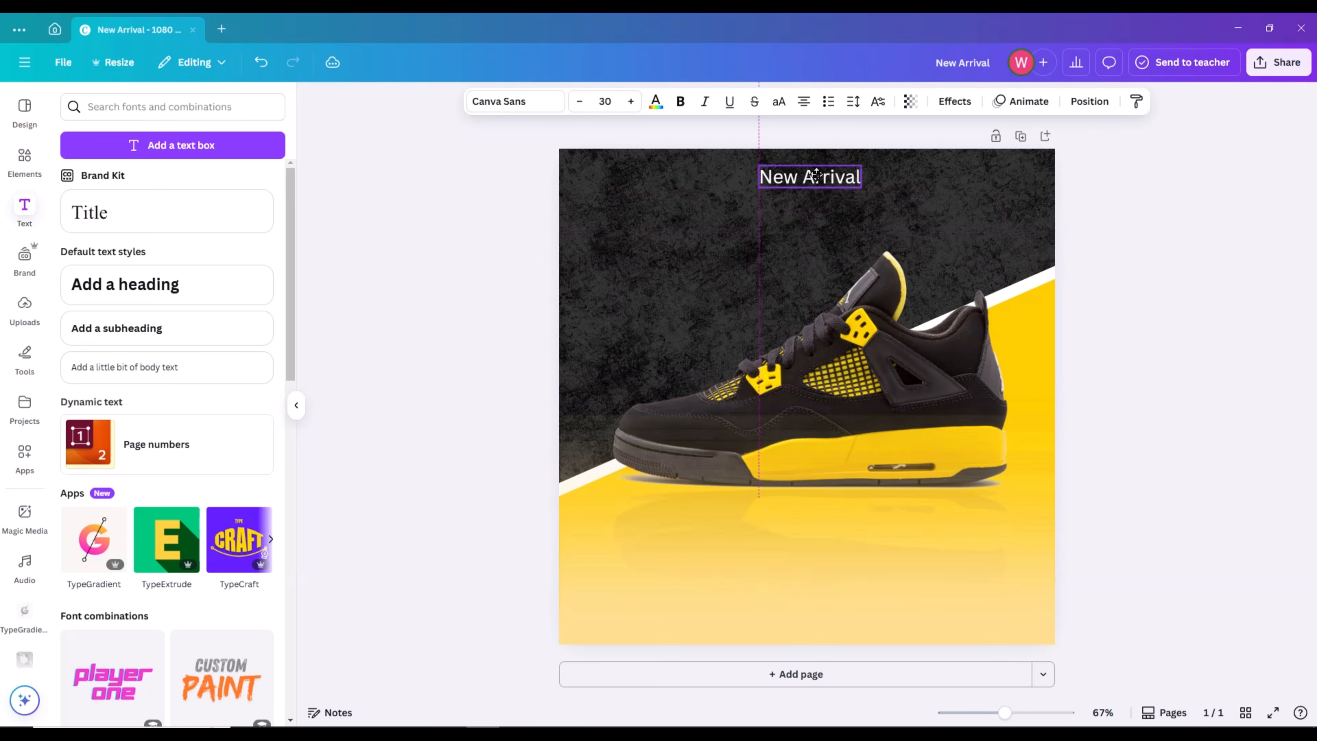
- Set the "New Arrival" text in the Style Script font, enlarge it slightly and centre it near the page's top edge
click(544, 107)
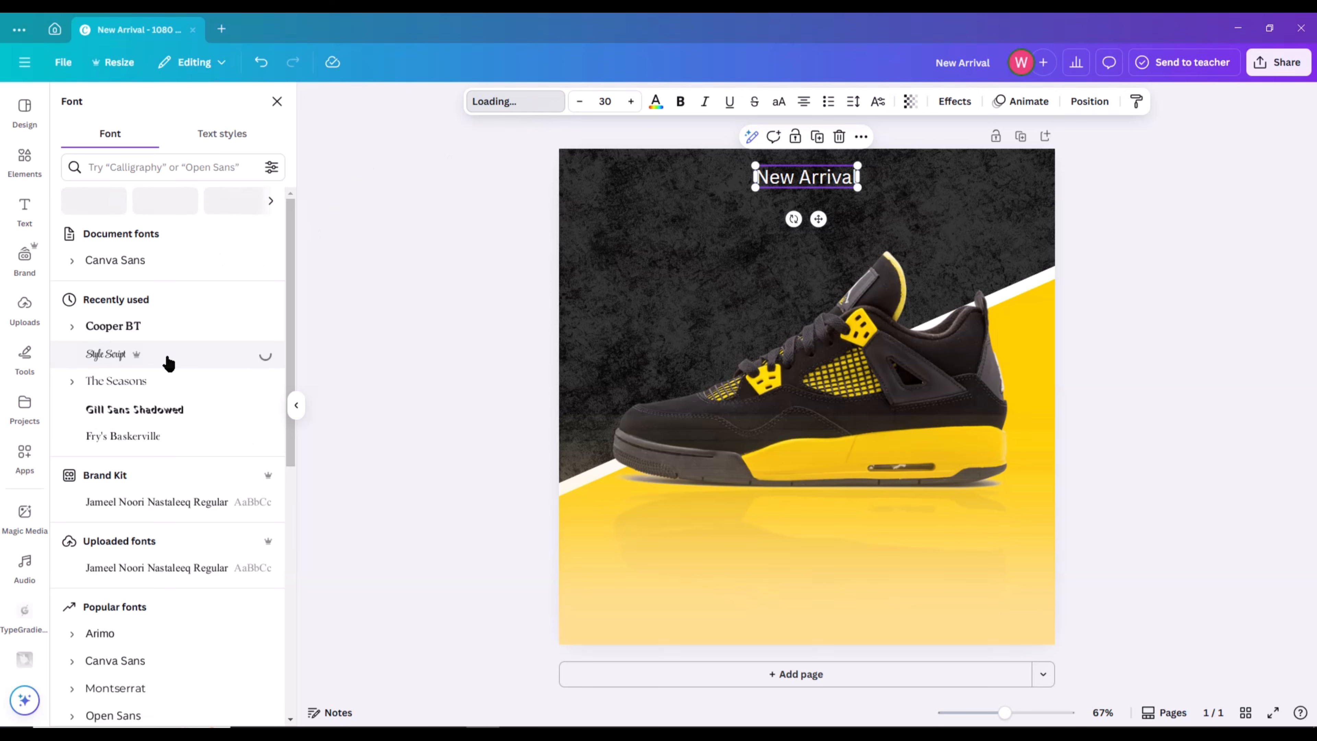
click(395, 269)
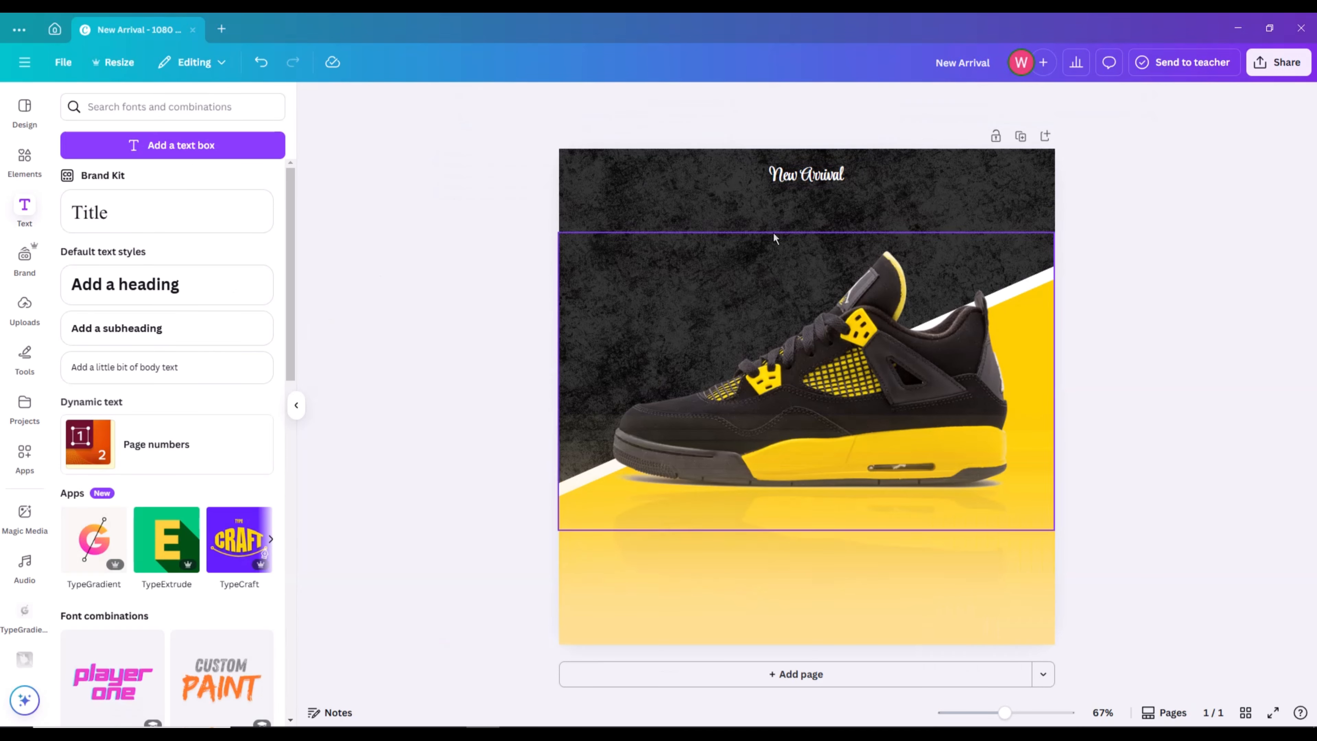
click(839, 183)
drag(842, 185, 866, 195)
click(1305, 210)
drag(836, 181, 829, 177)
click(1213, 237)
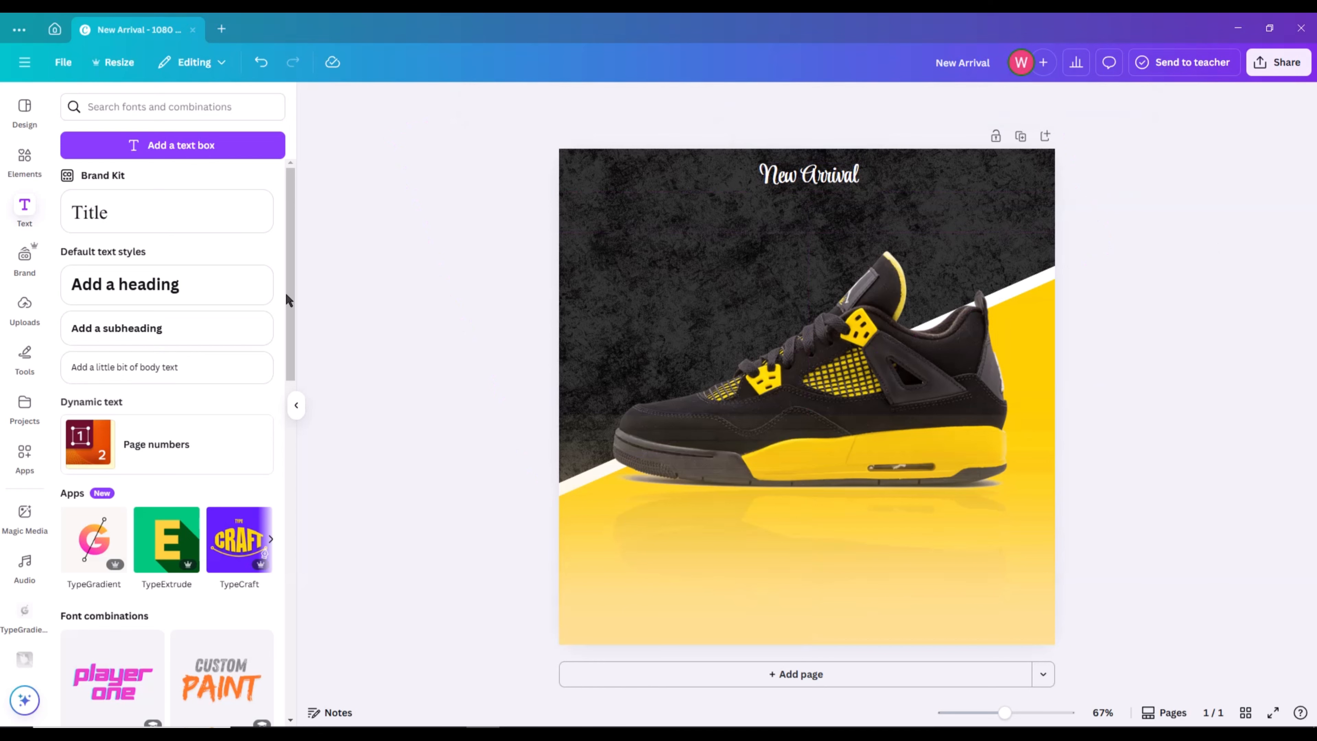
- Add a square shape and reshape it into a golden yellow rectangle centred directly beneath "New Arrival"
click(35, 170)
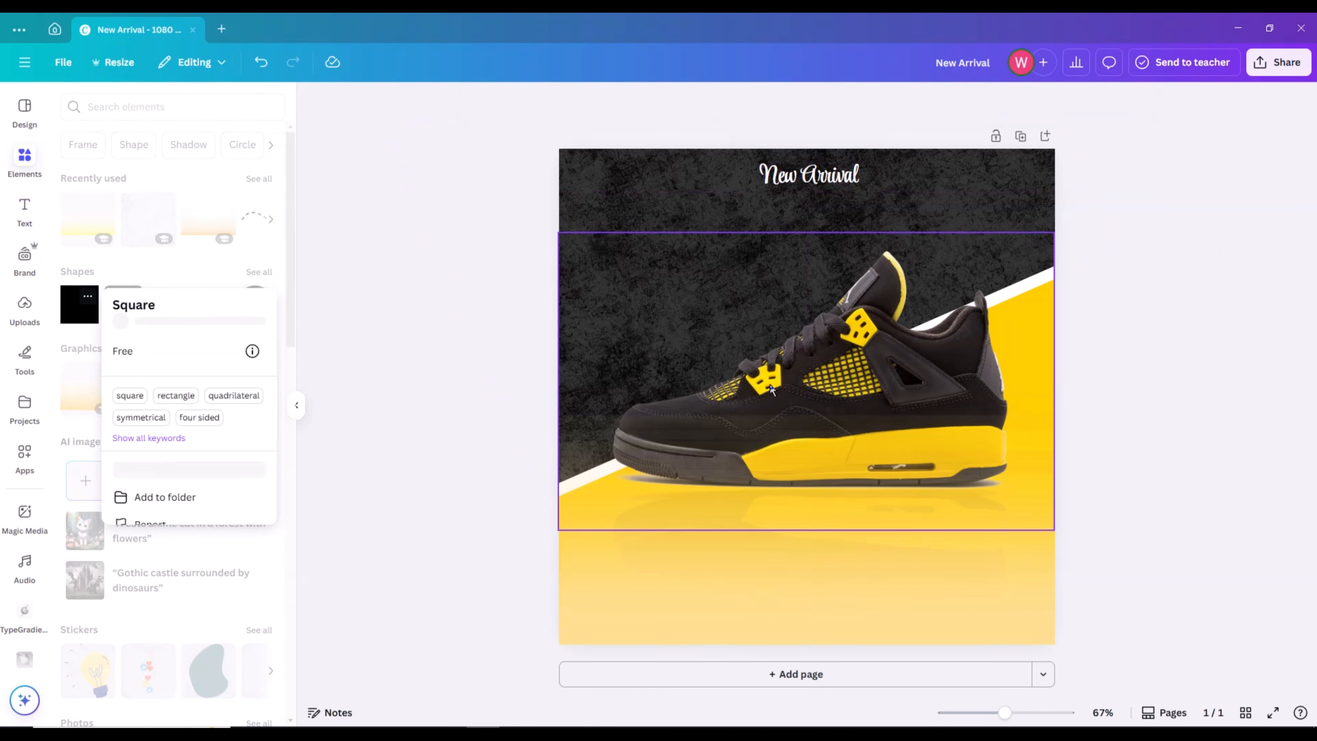
drag(806, 318, 886, 209)
drag(805, 212, 894, 211)
click(1196, 225)
- Add a subheading reading "fashion" and convert it to uppercase
click(45, 206)
click(129, 343)
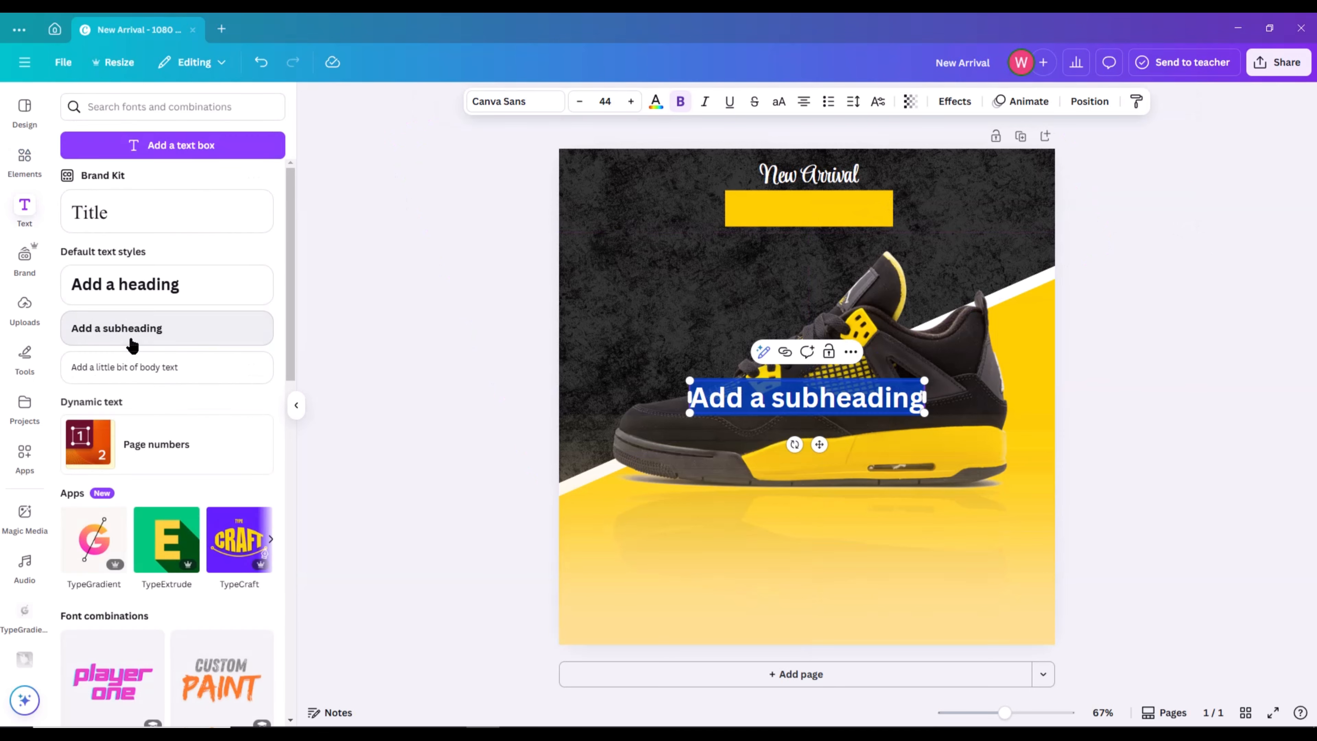
key(BackSpace)
text(fash)
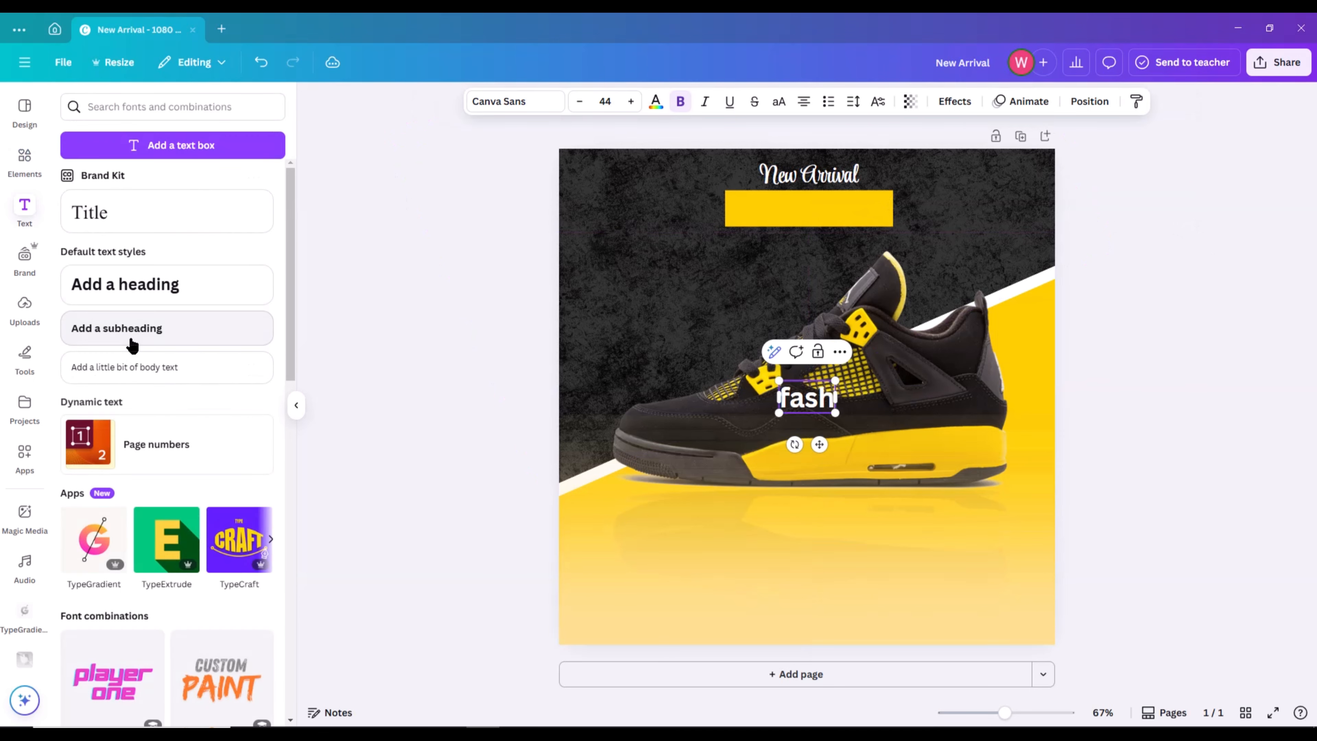
text(ion)
click(779, 102)
click(1300, 290)
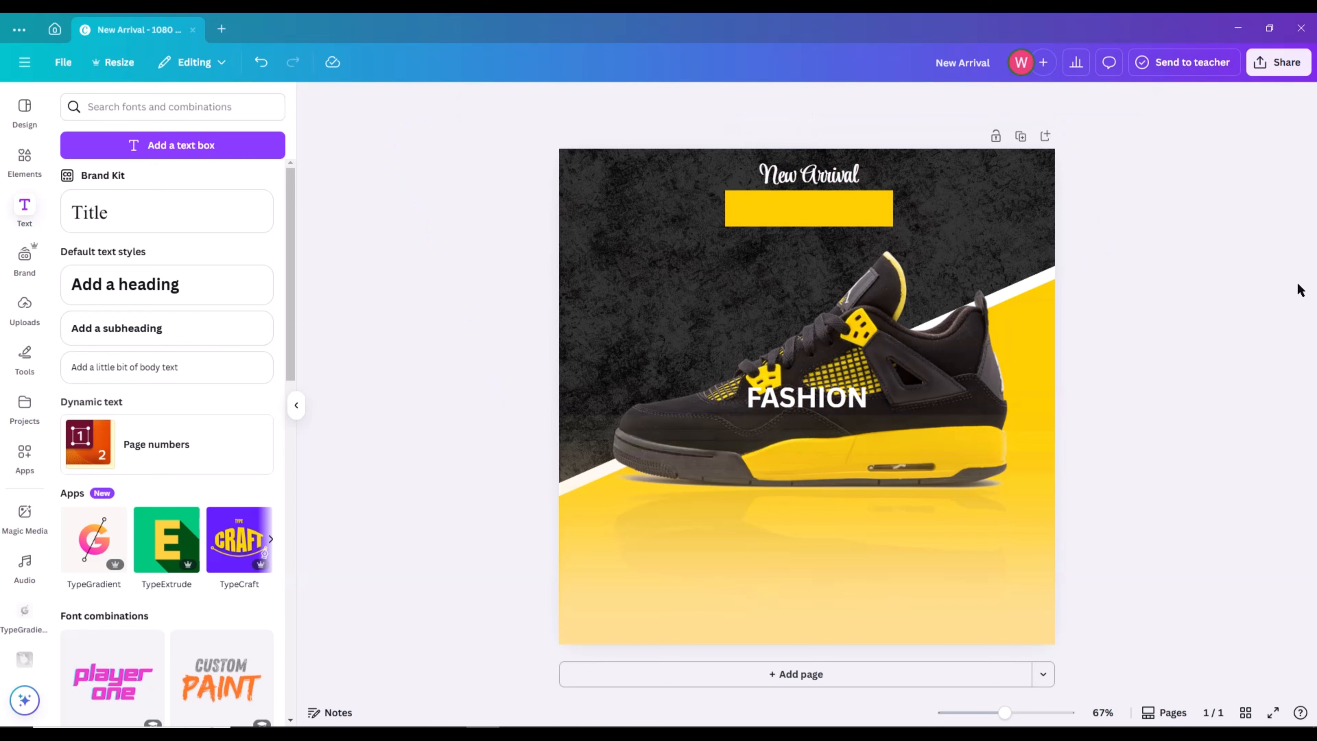
- Recolour the FASHION text black and centre it on the yellow rectangle
click(806, 398)
click(656, 102)
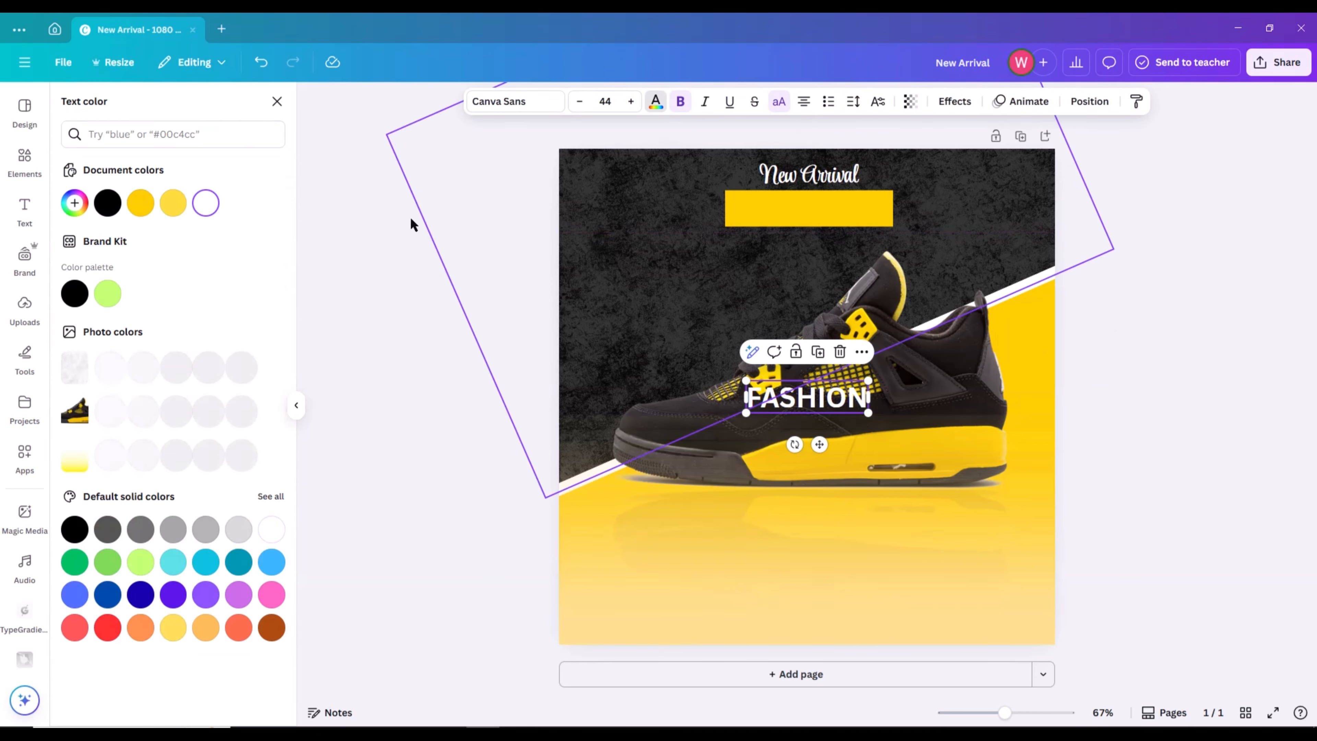
click(106, 206)
drag(822, 402, 833, 218)
click(1108, 223)
click(863, 216)
click(1108, 222)
- Change the FASHION text's font to Cooper BT and enlarge it to about size 47.9
click(832, 217)
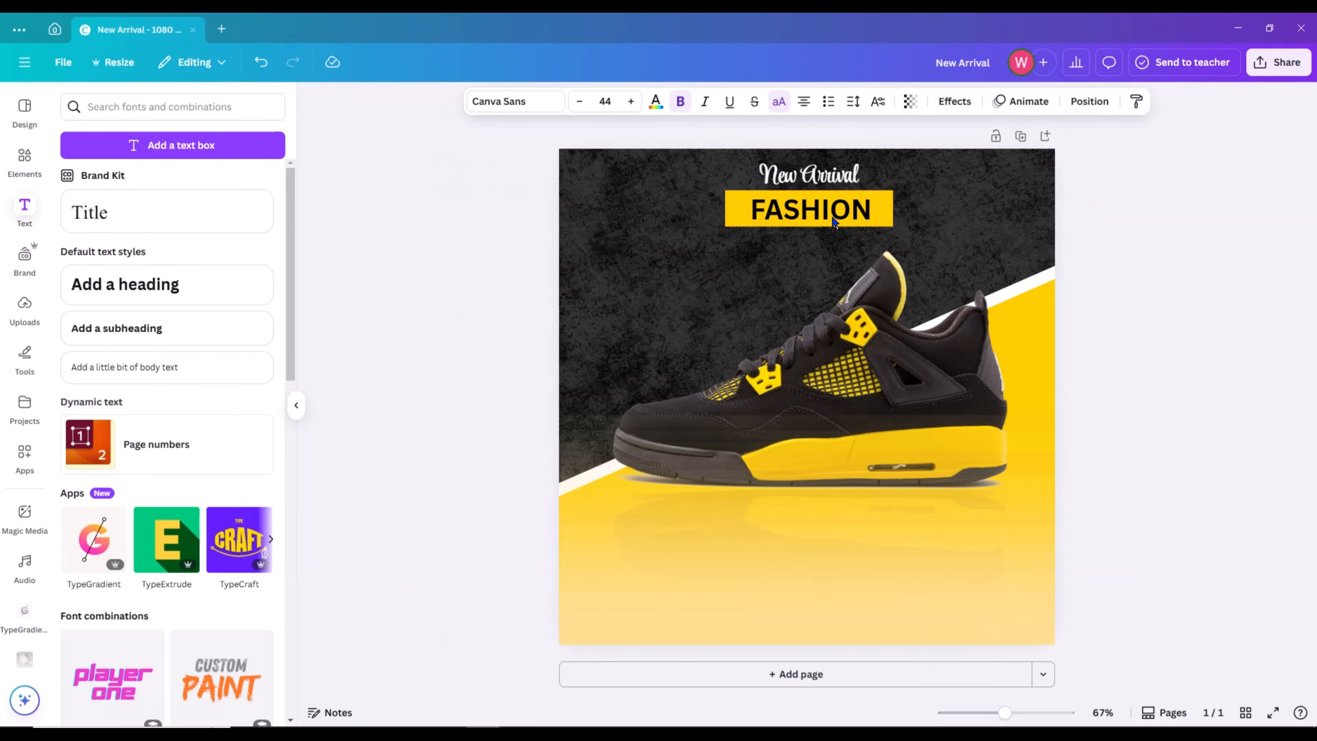
click(521, 104)
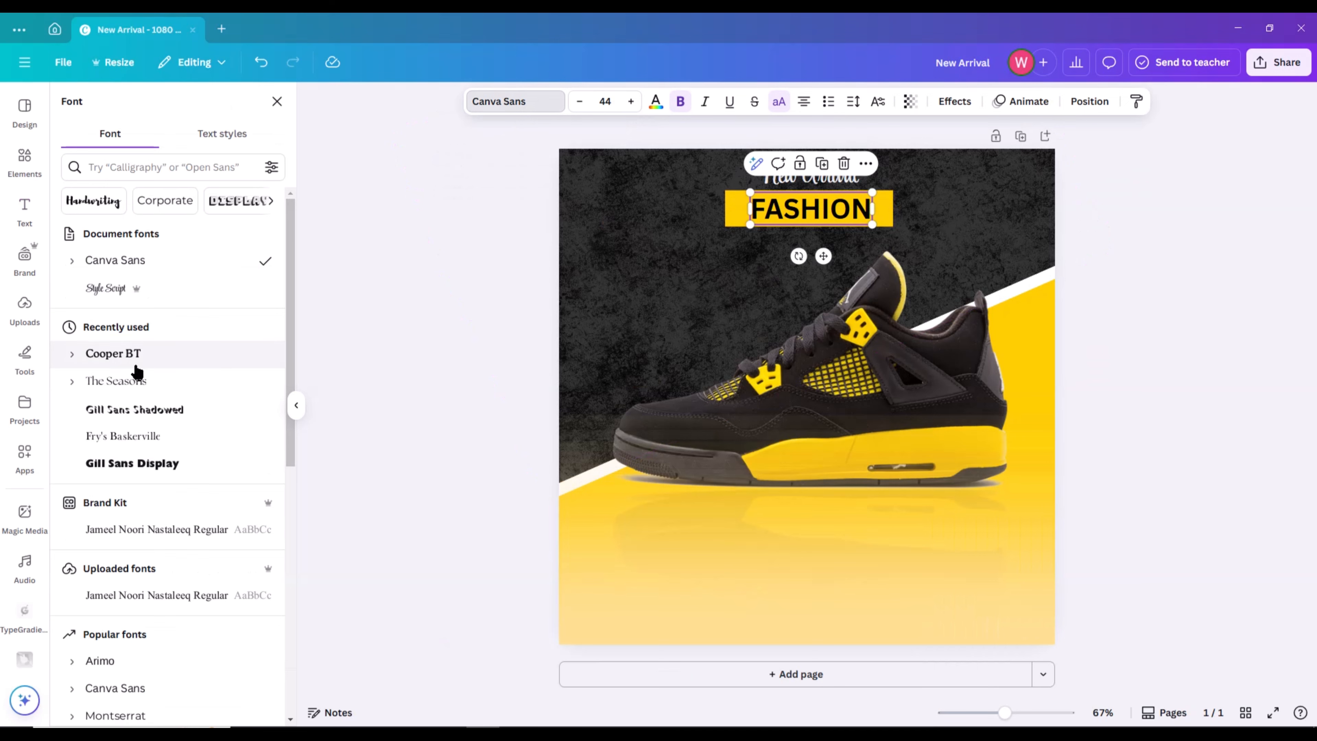
click(444, 280)
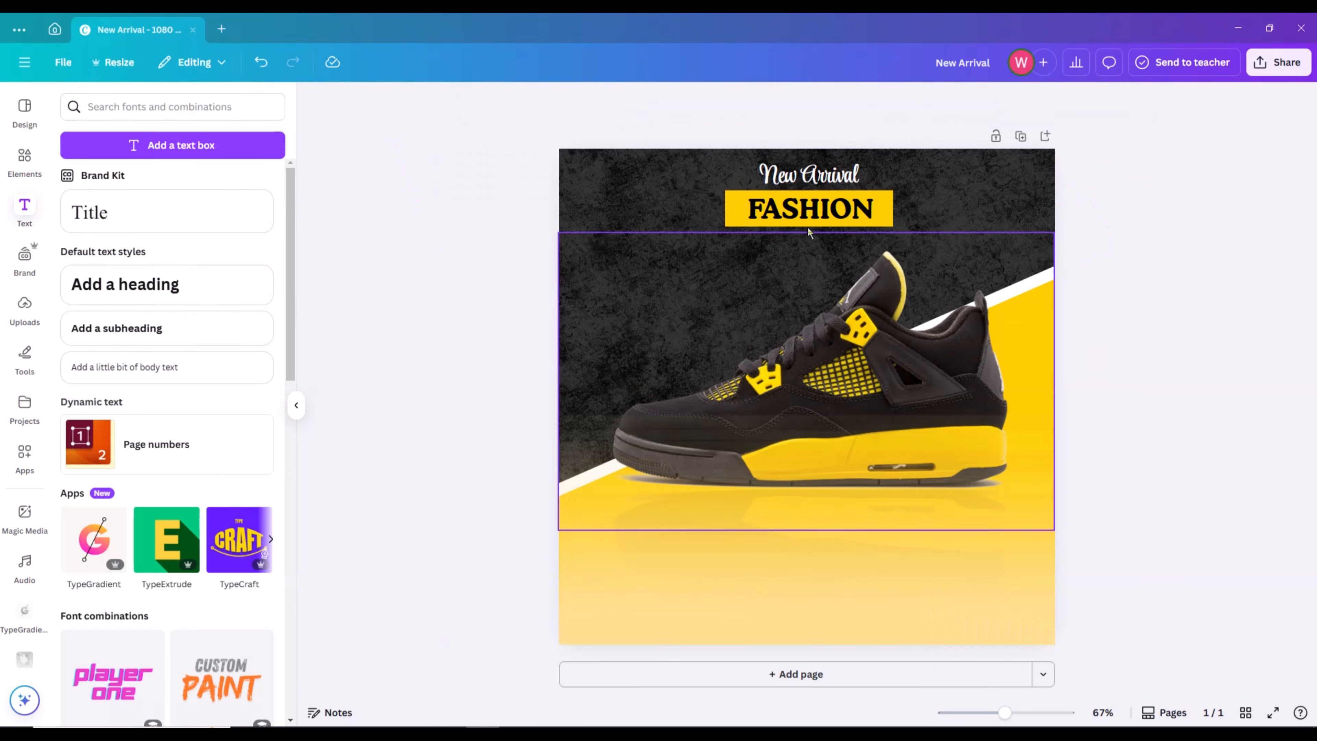
click(832, 216)
drag(874, 224, 884, 227)
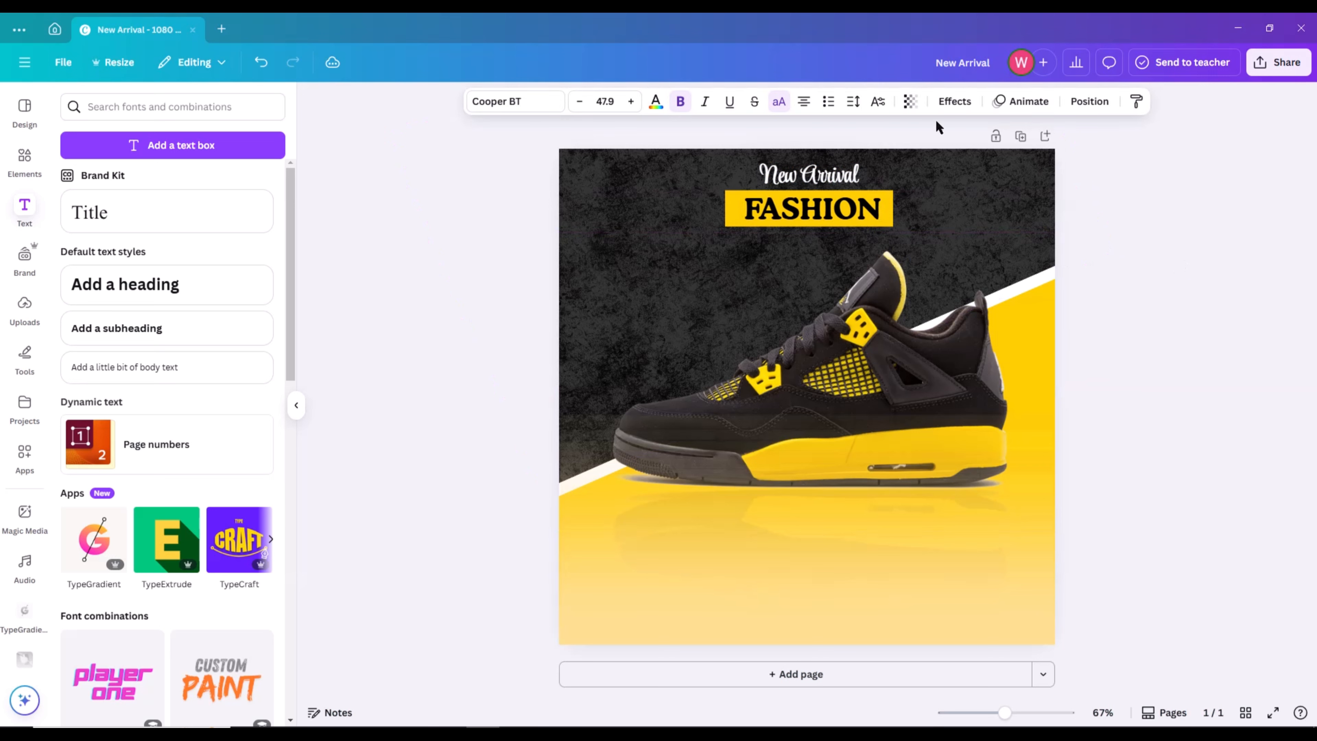
- Widen the FASHION text's letter spacing and recentre it on the yellow rectangle
click(852, 101)
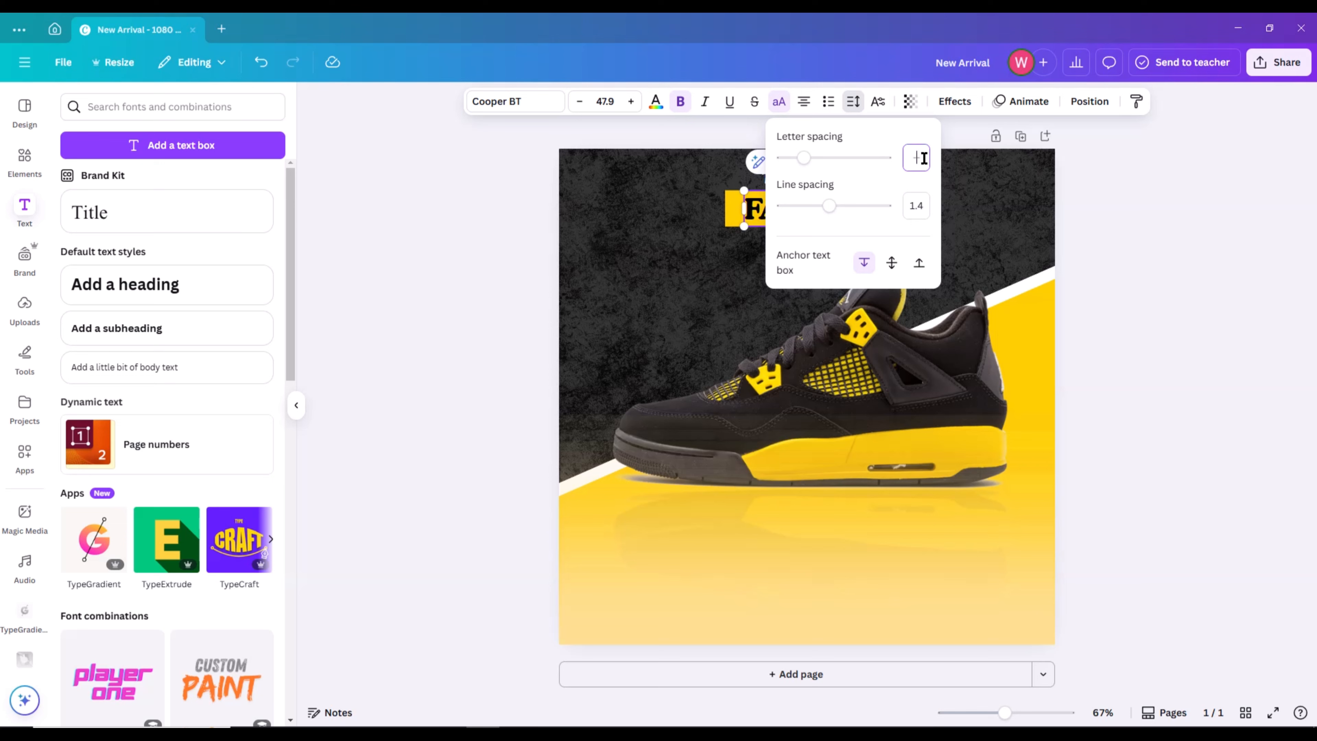
click(1274, 307)
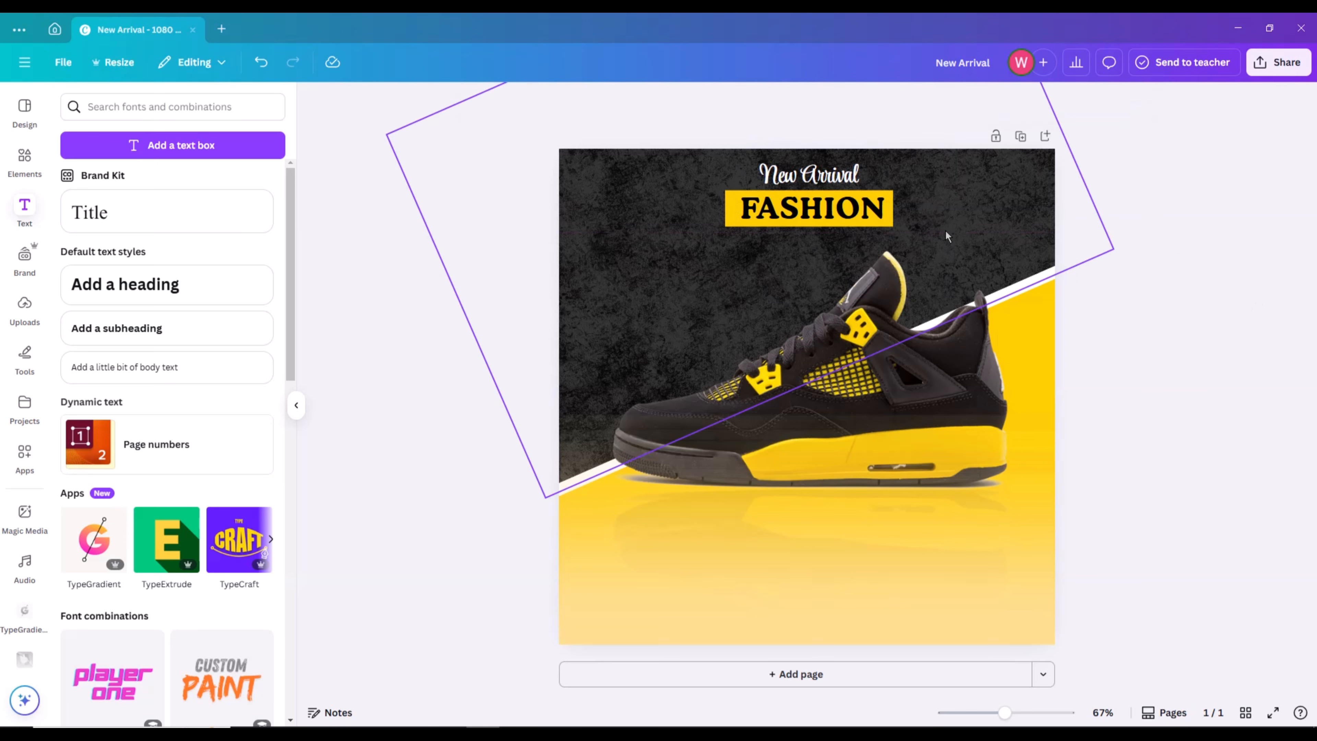
click(852, 204)
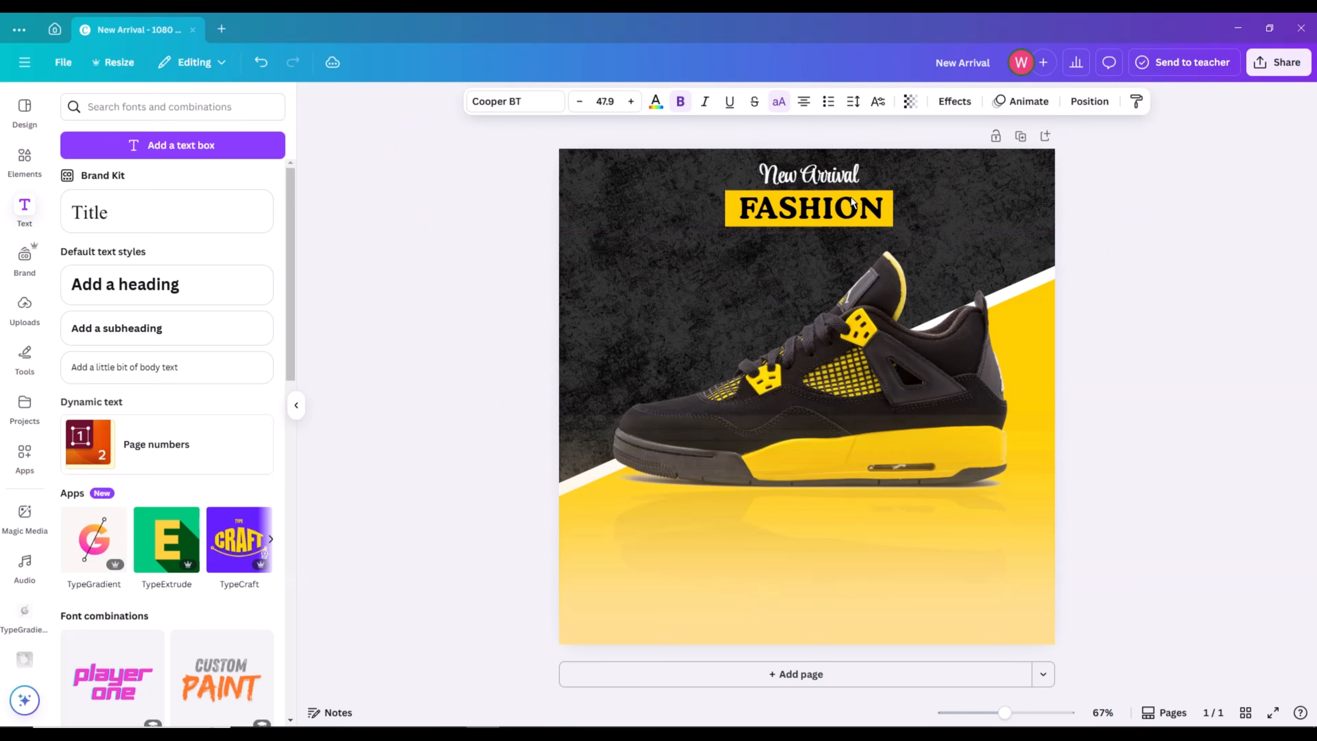
- Add a subheading reading "shoes" and convert it to uppercase
click(144, 331)
key(BackSpace)
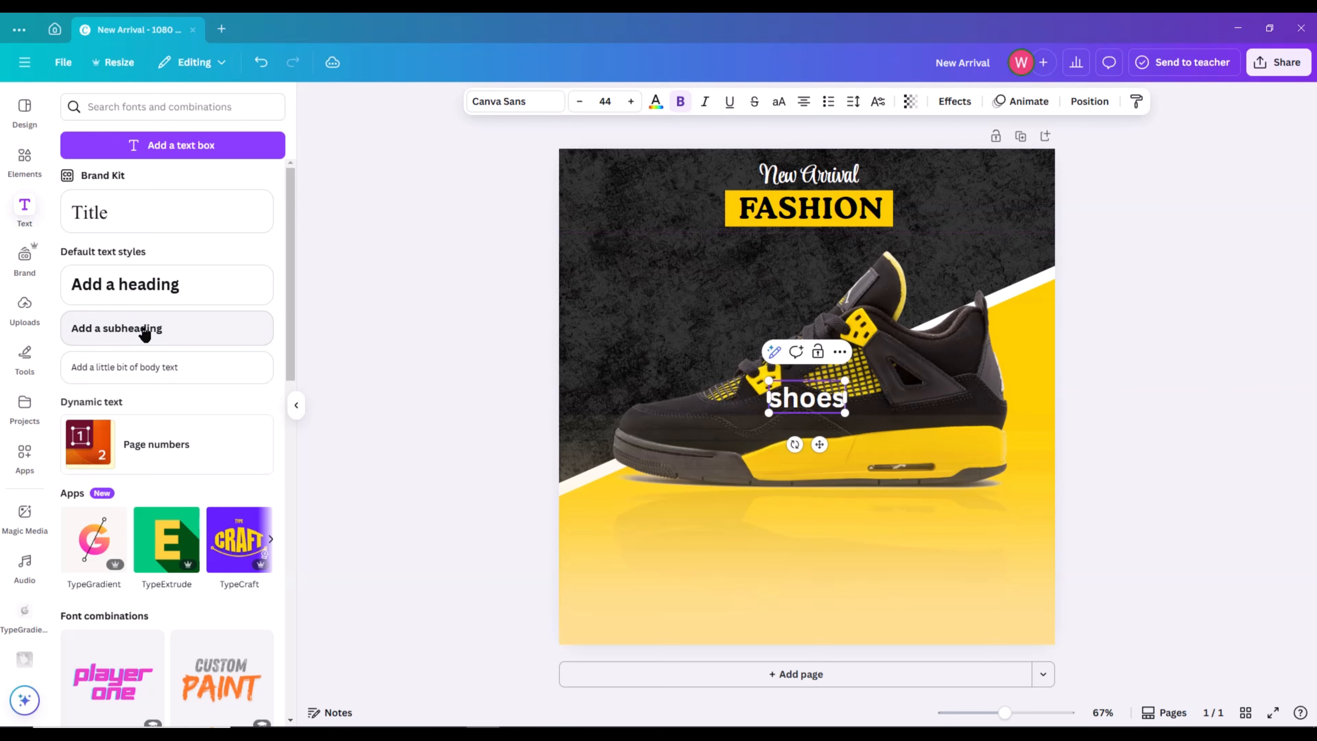
click(770, 104)
click(511, 220)
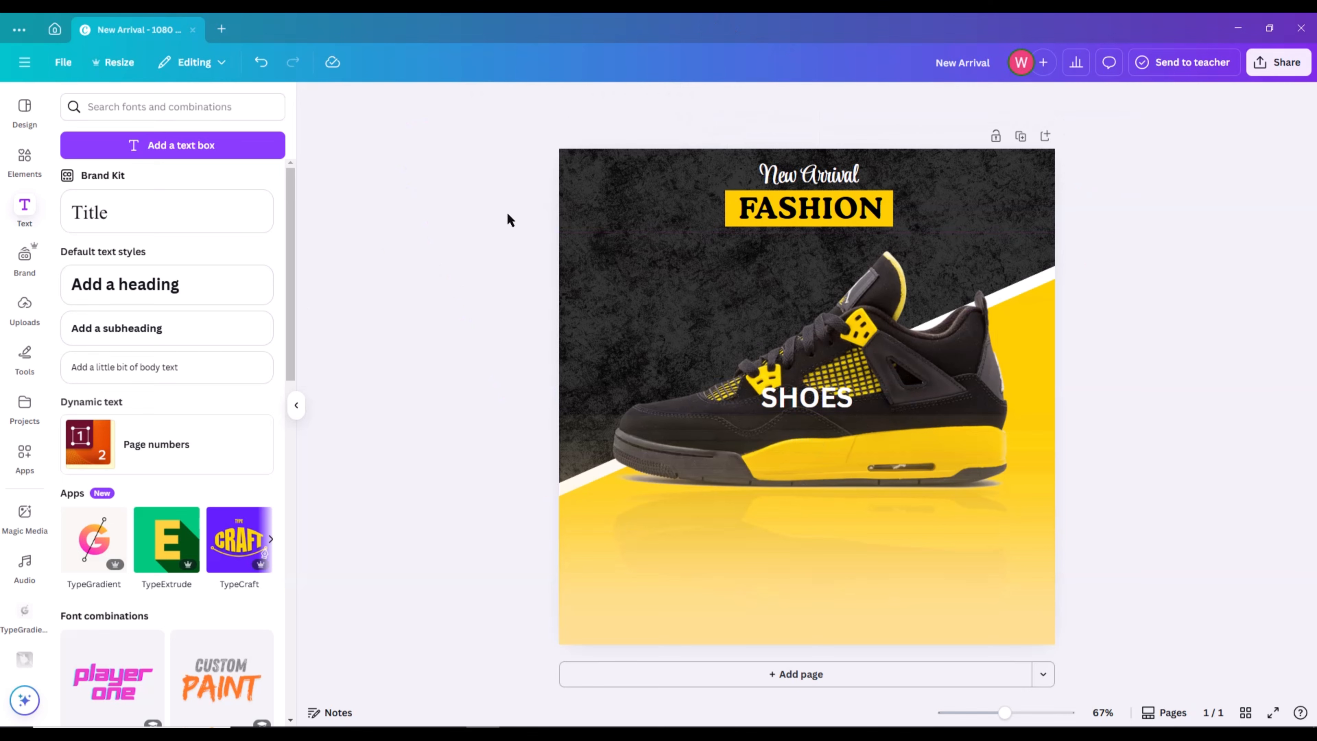
- Make the SHOES text non-bold italic at about size 51 and place it centred beneath the FASHION rectangle
click(798, 407)
click(704, 101)
click(497, 102)
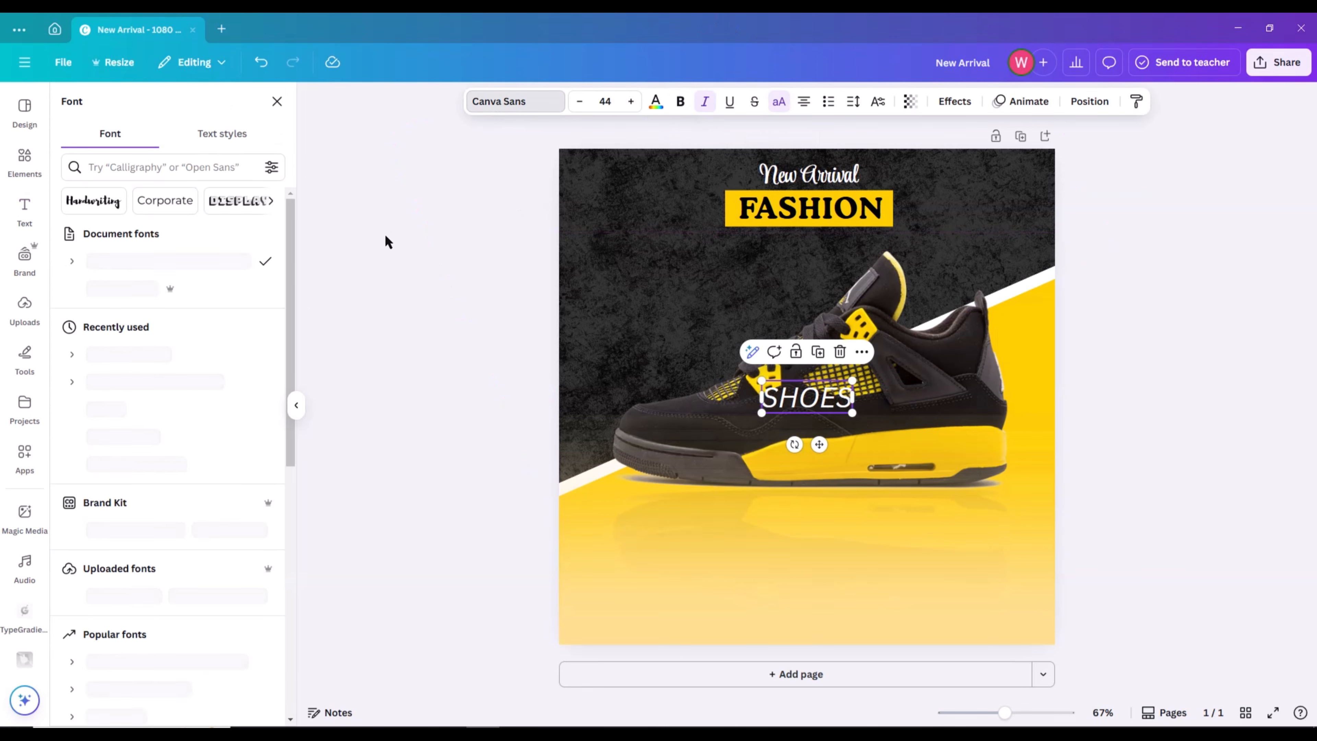
key(Escape)
drag(793, 404, 858, 224)
click(783, 255)
click(1116, 254)
- Recolour the SHOES text with the document's golden yellow, keeping it non-bold, and fine-tune its position beneath FASHION
click(811, 263)
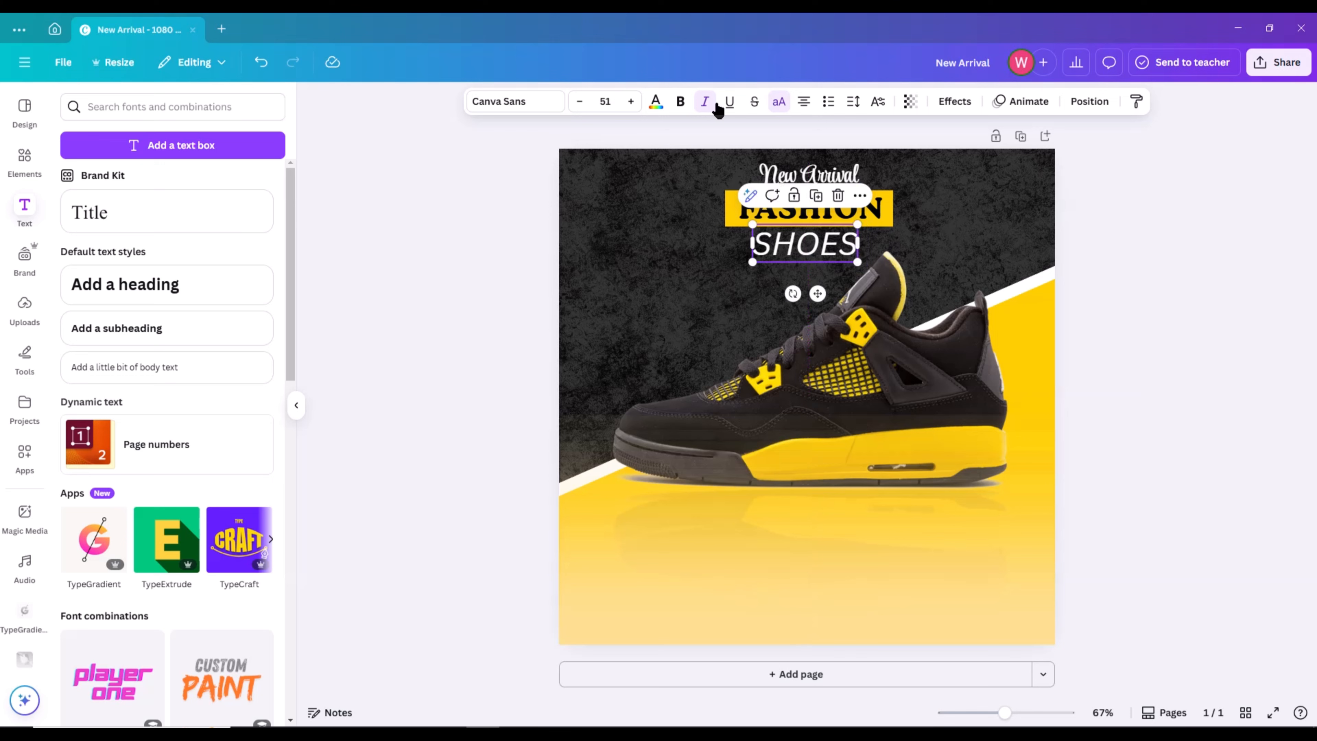
click(688, 100)
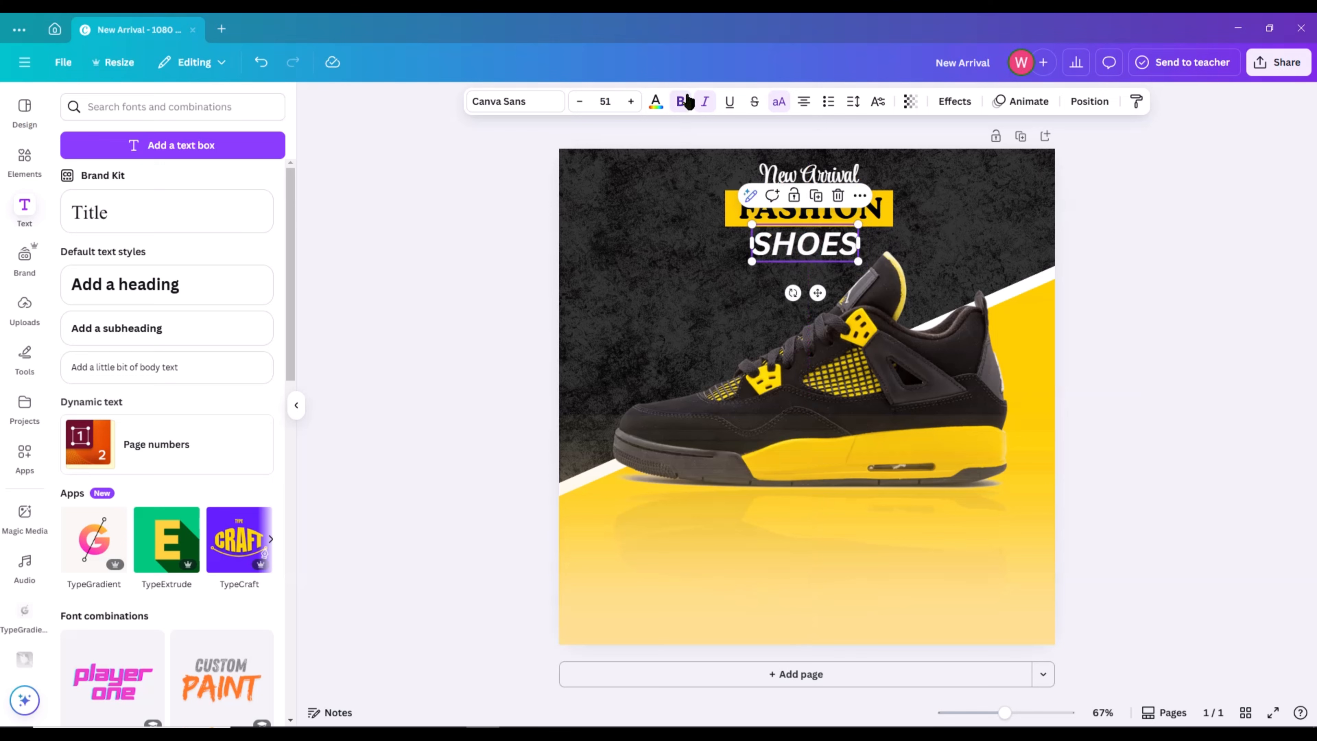
click(657, 103)
click(140, 204)
click(404, 287)
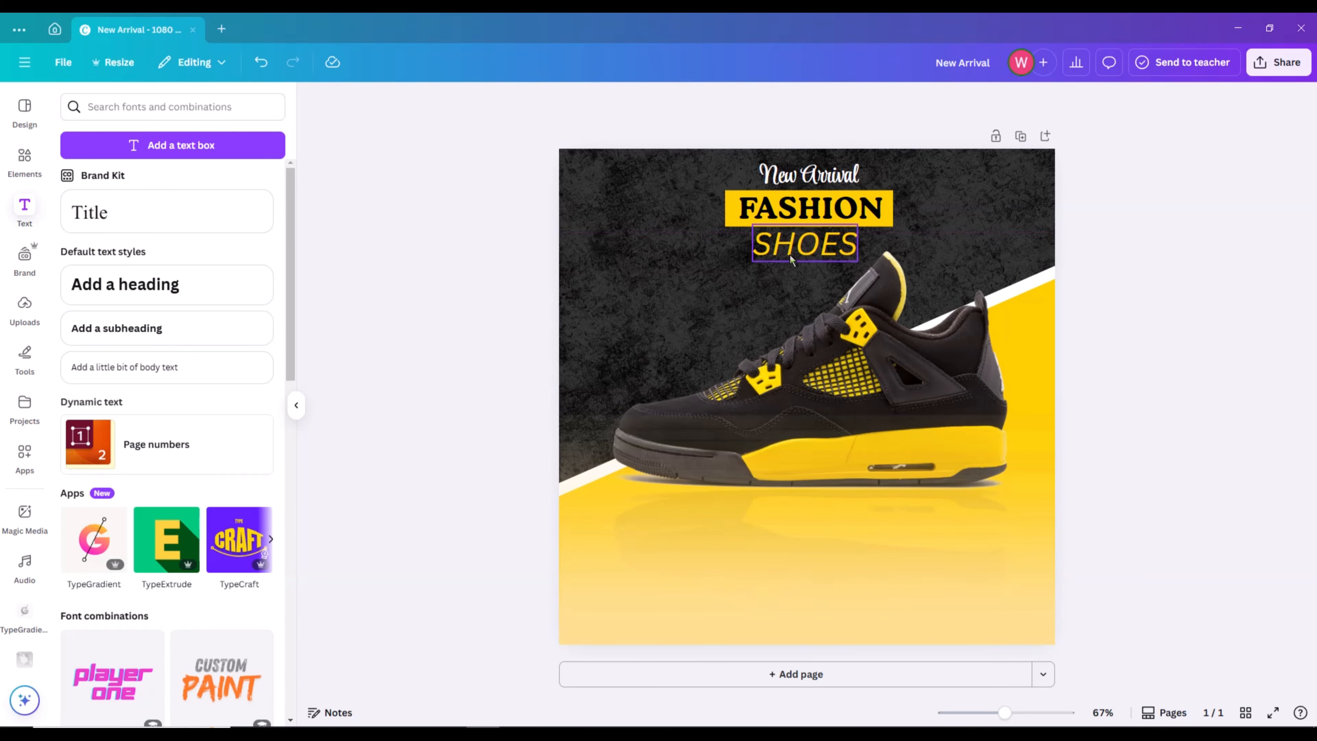
drag(789, 254, 791, 254)
click(1163, 288)
- Add a two-line body text reading "Logo Here", shrink it and place it in the page's upper-left corner
click(26, 209)
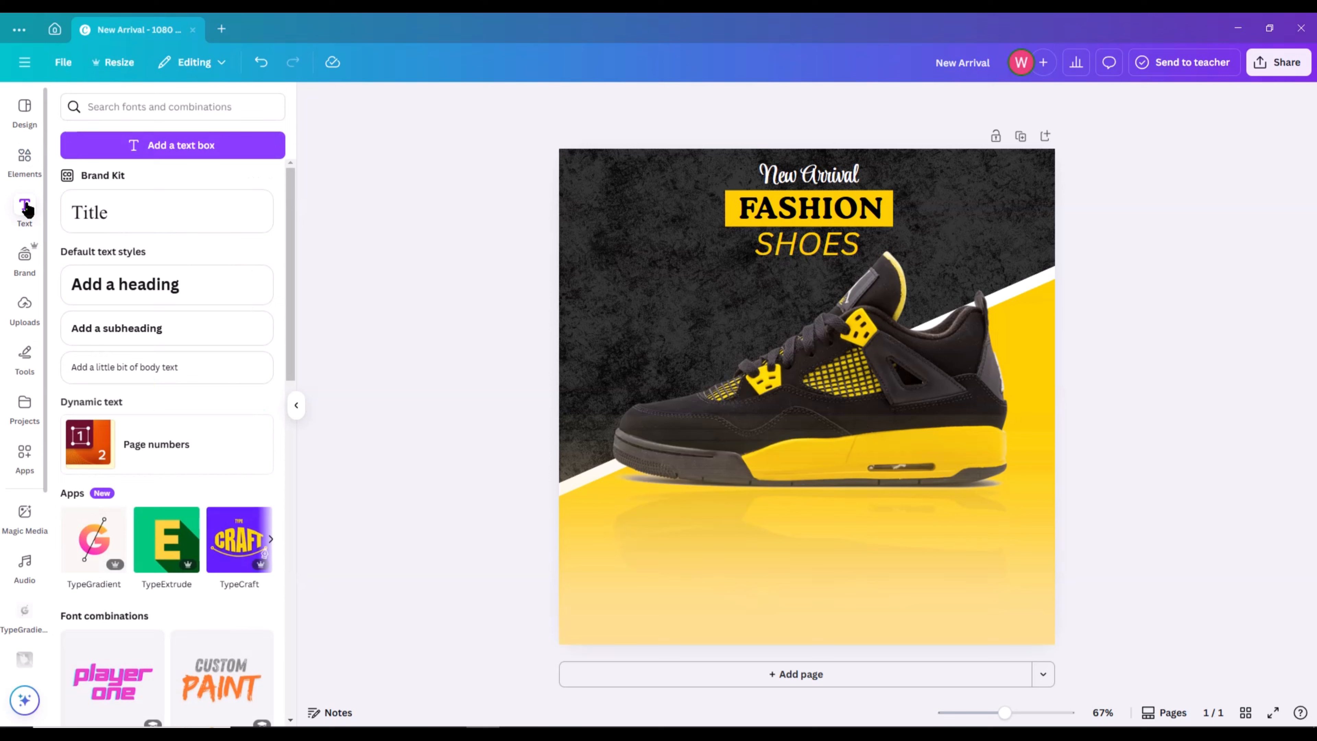
click(178, 369)
key(BackSpace)
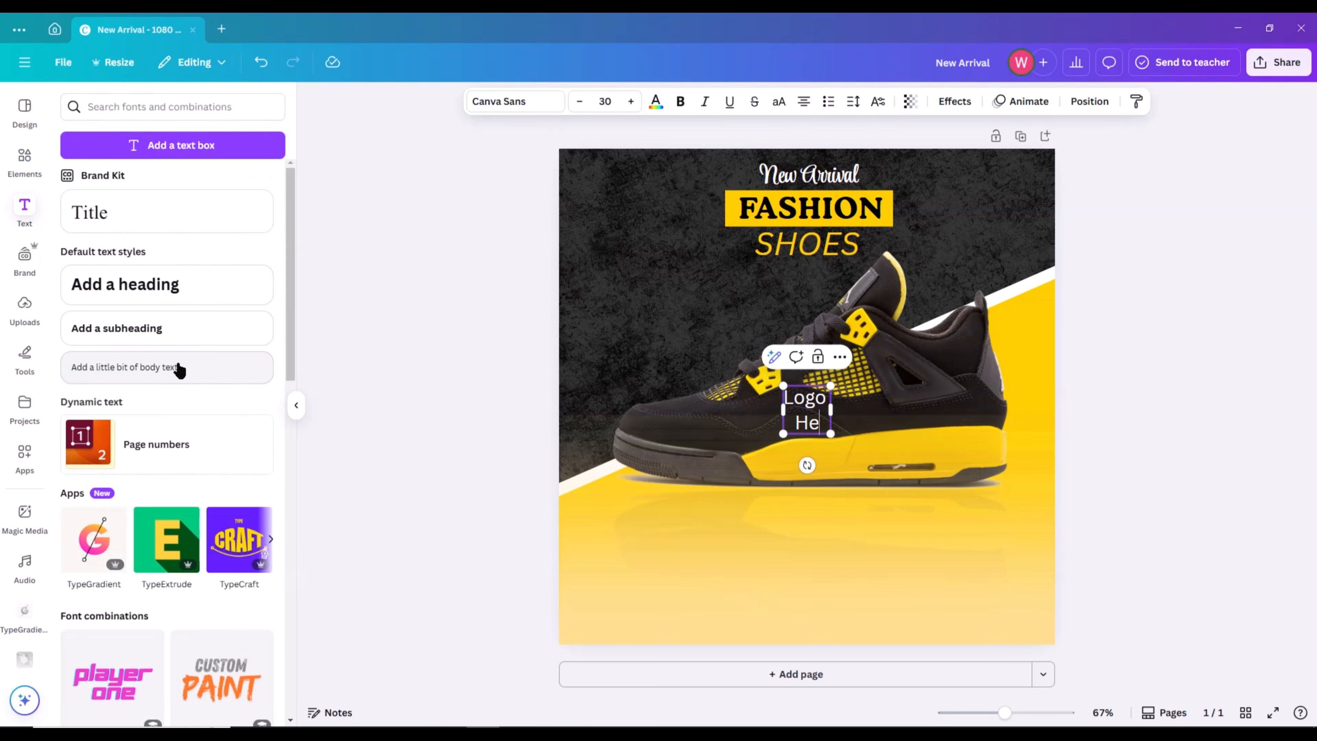
drag(831, 386, 815, 402)
drag(811, 465, 602, 237)
click(499, 253)
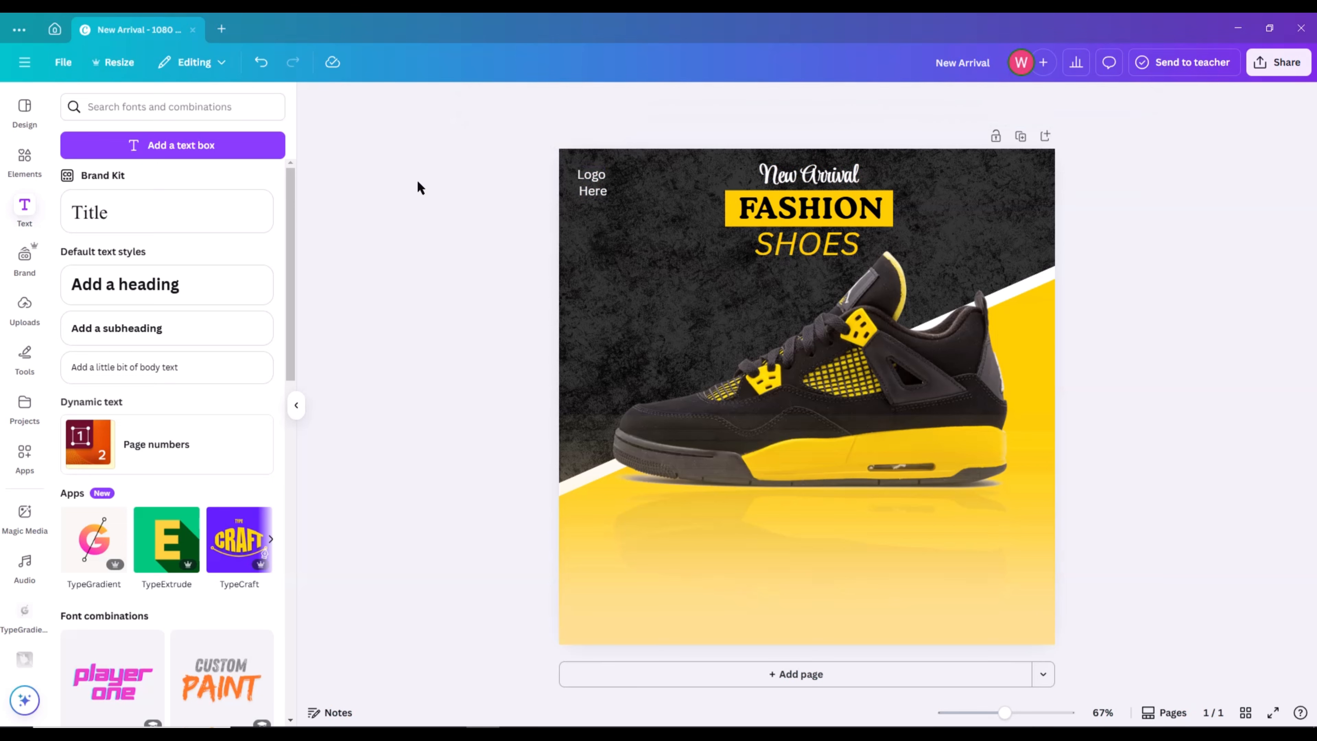
- Add a rounded square shape, flatten it into a wide bar and place it below the sneaker
click(25, 156)
click(123, 304)
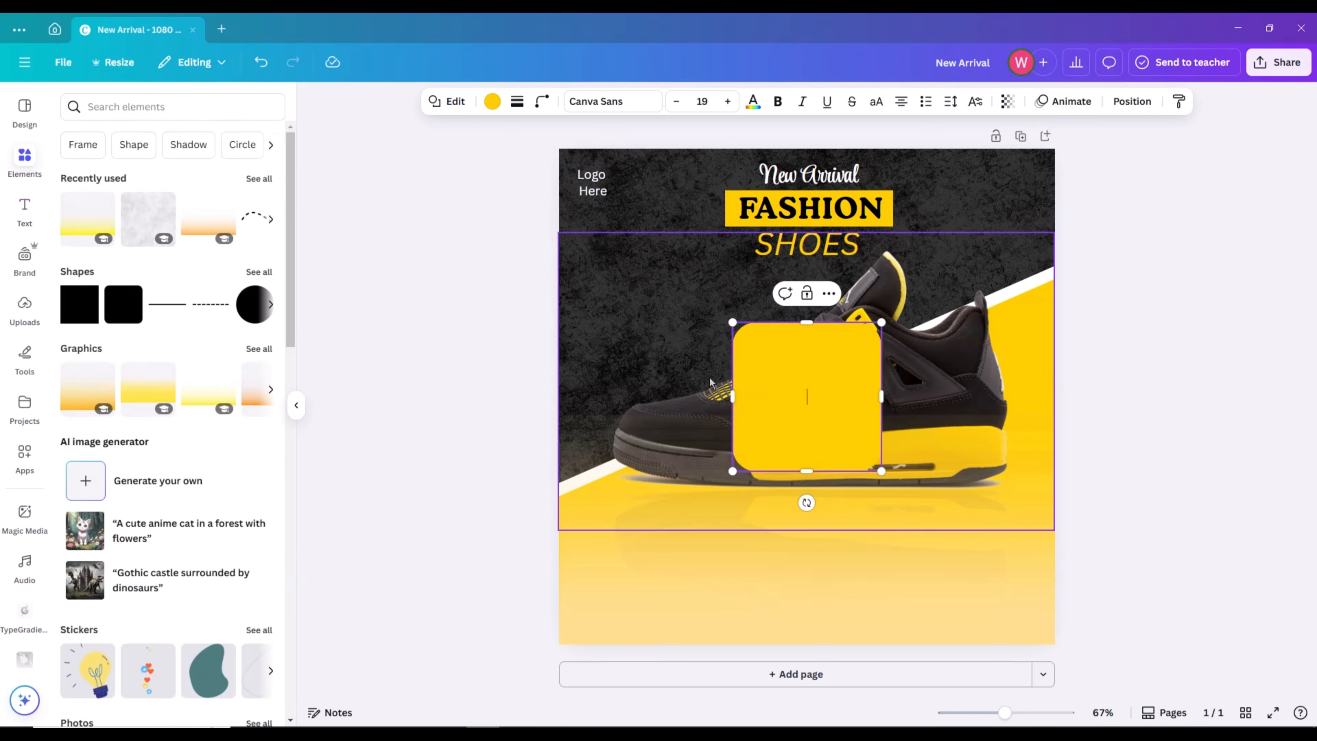
drag(807, 354, 807, 450)
drag(824, 500, 835, 597)
- Recolour the rounded bar black and centre it below the sneaker
click(492, 101)
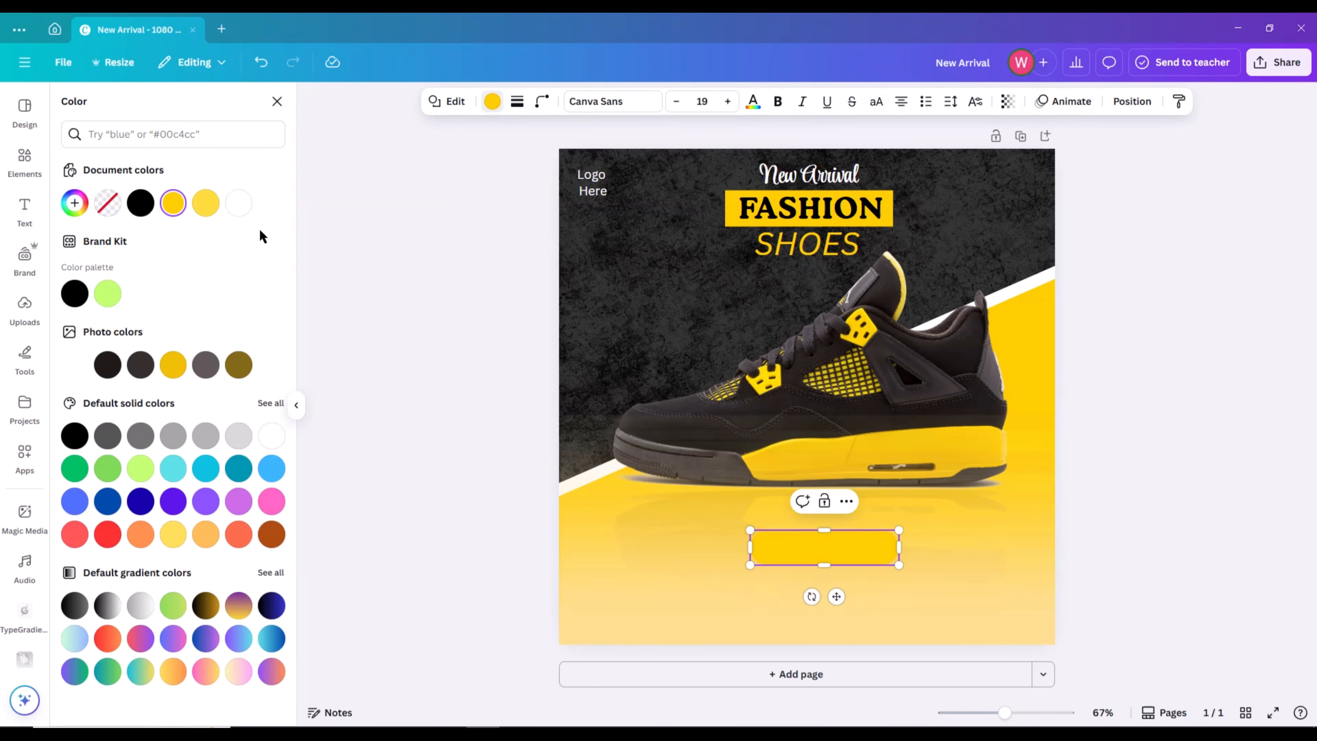
click(132, 213)
click(352, 379)
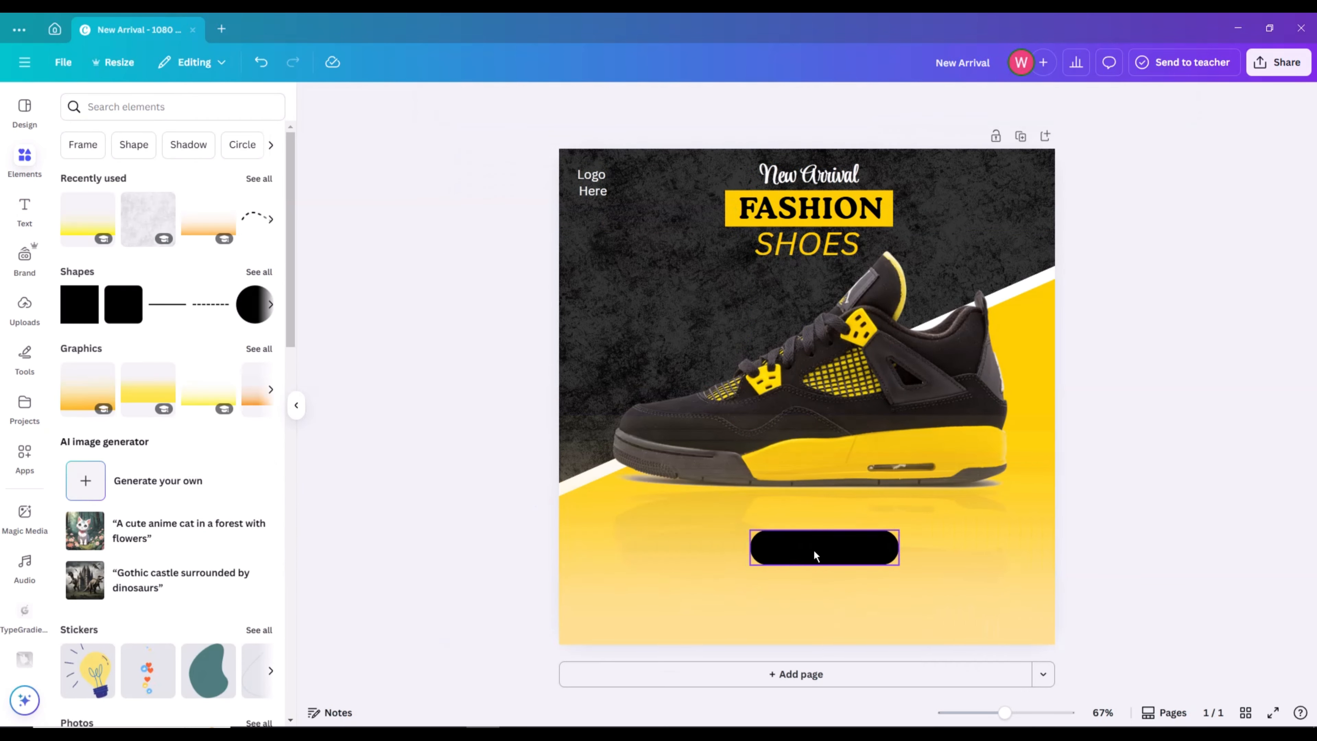
drag(813, 552, 809, 551)
click(1112, 425)
- Narrow the black rounded bar and recentre it horizontally on the page
double_click(806, 559)
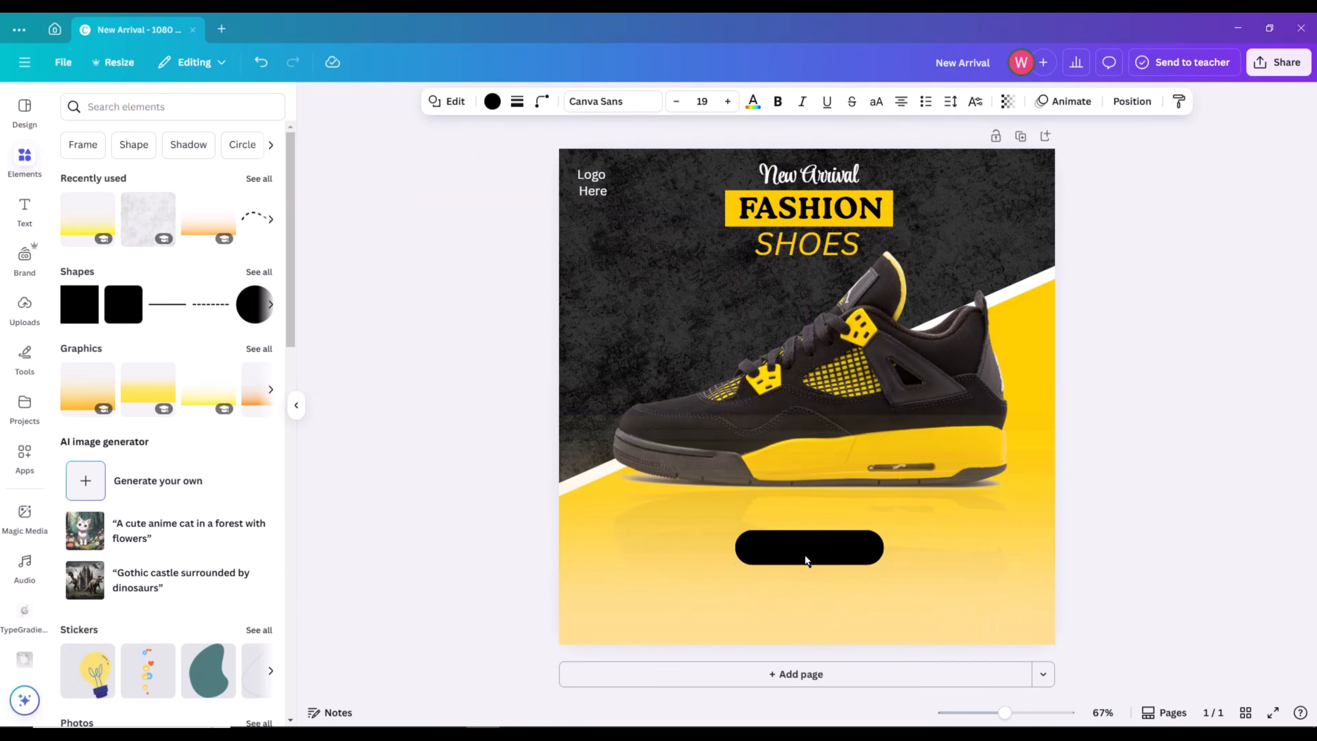
click(1214, 476)
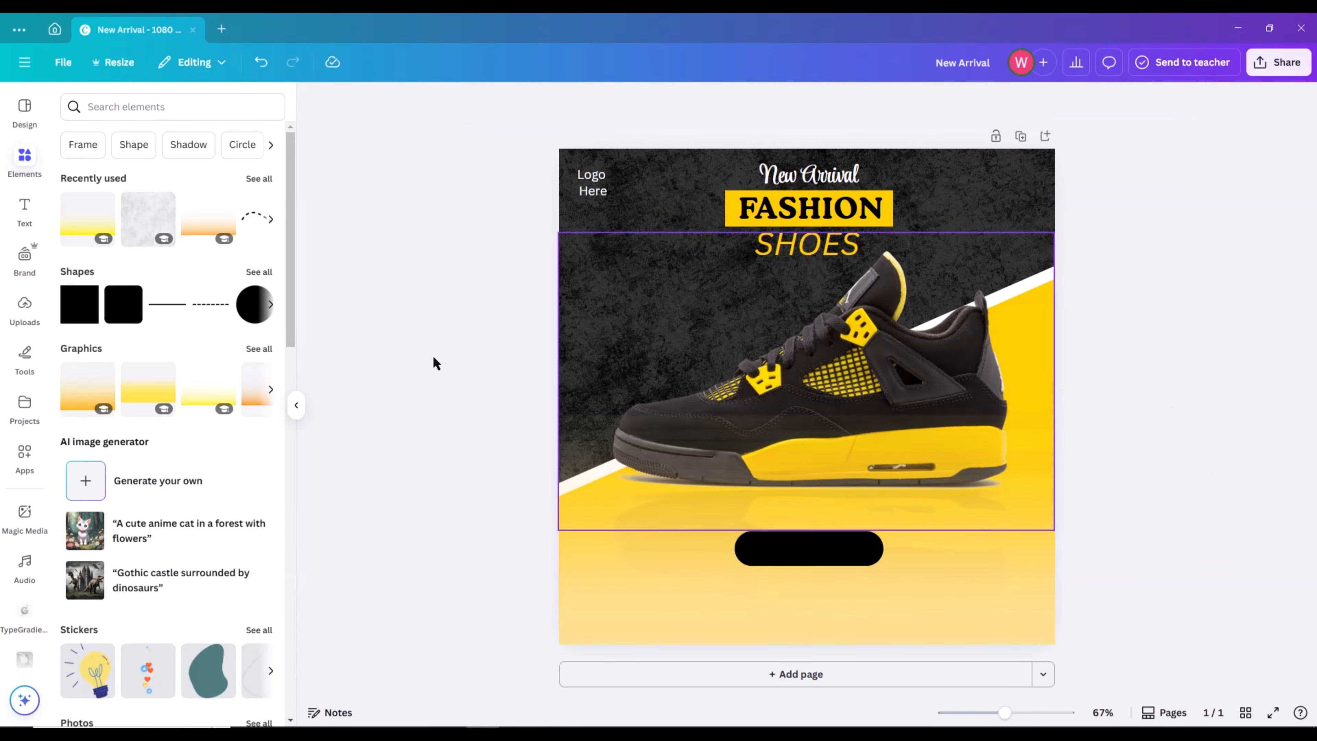
click(798, 542)
drag(887, 550, 811, 550)
click(1176, 442)
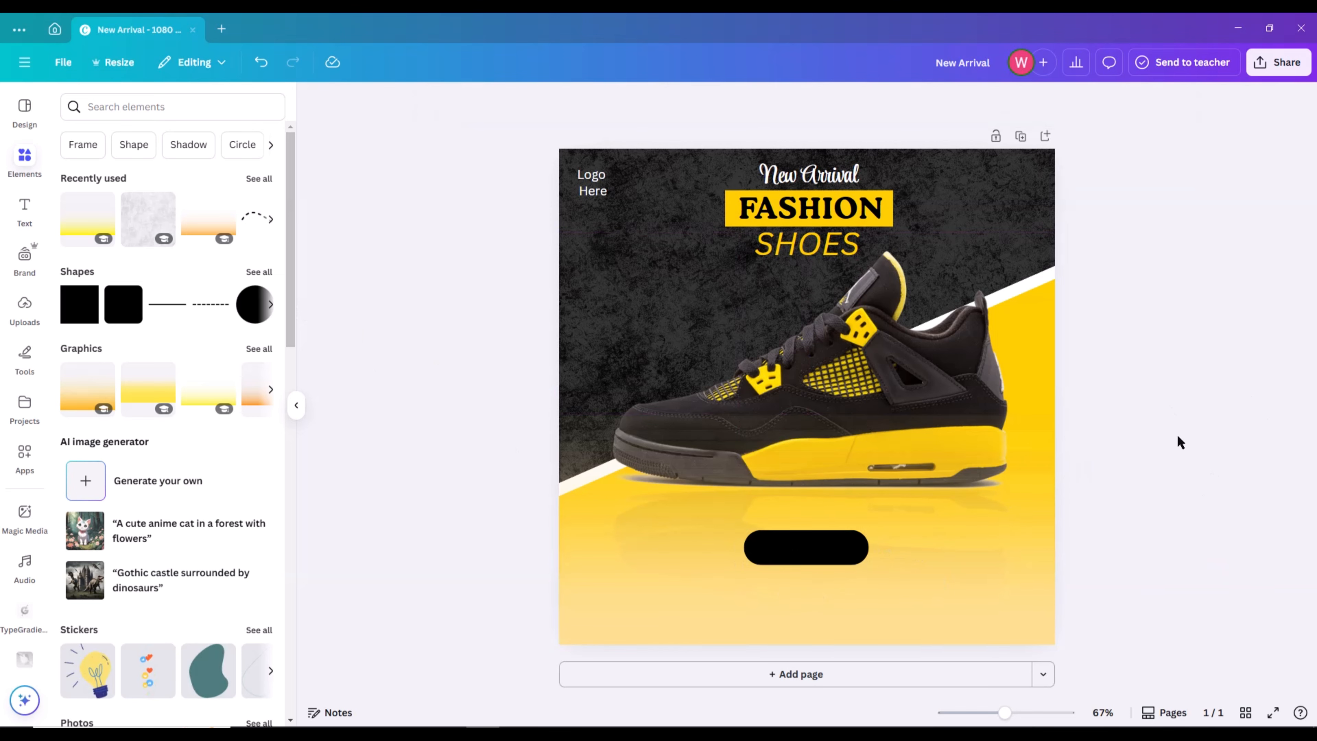
- Add a subheading text reading "ORDER NOW" in uppercase
click(24, 210)
click(175, 327)
key(BackSpace)
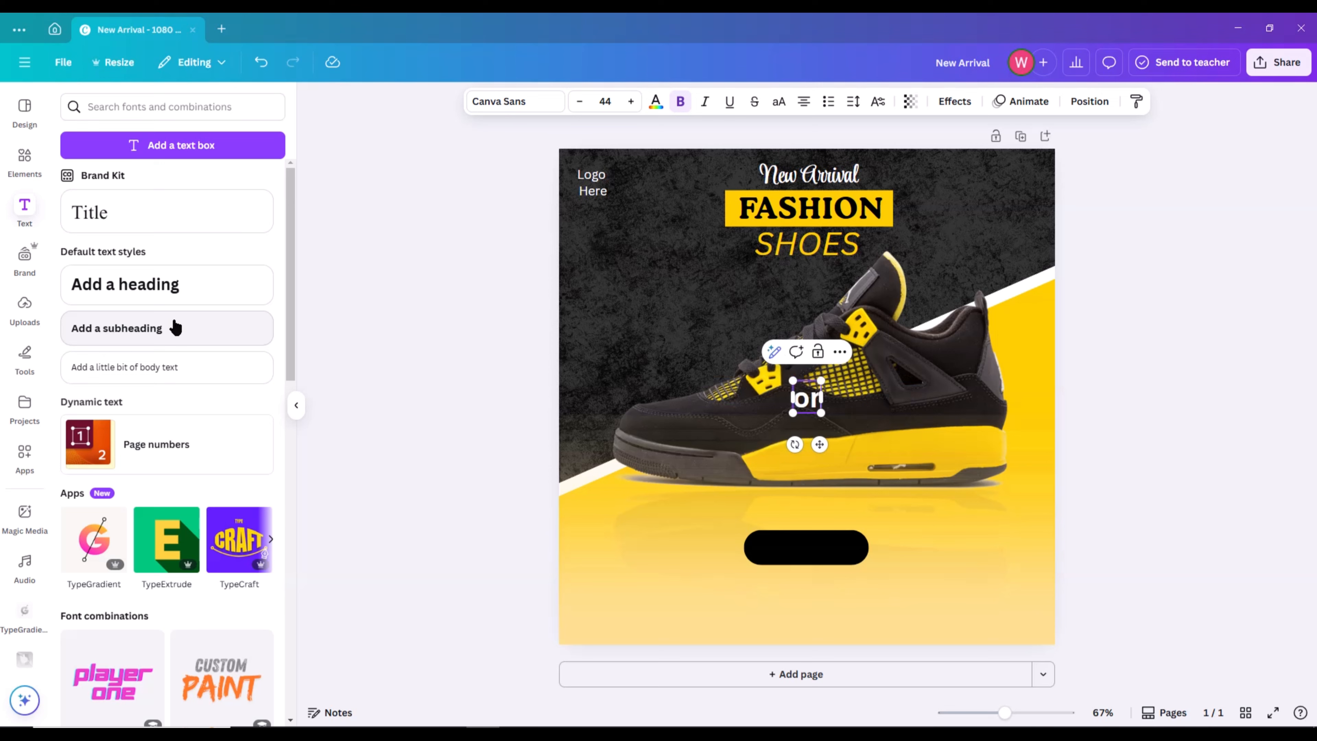
text(order now)
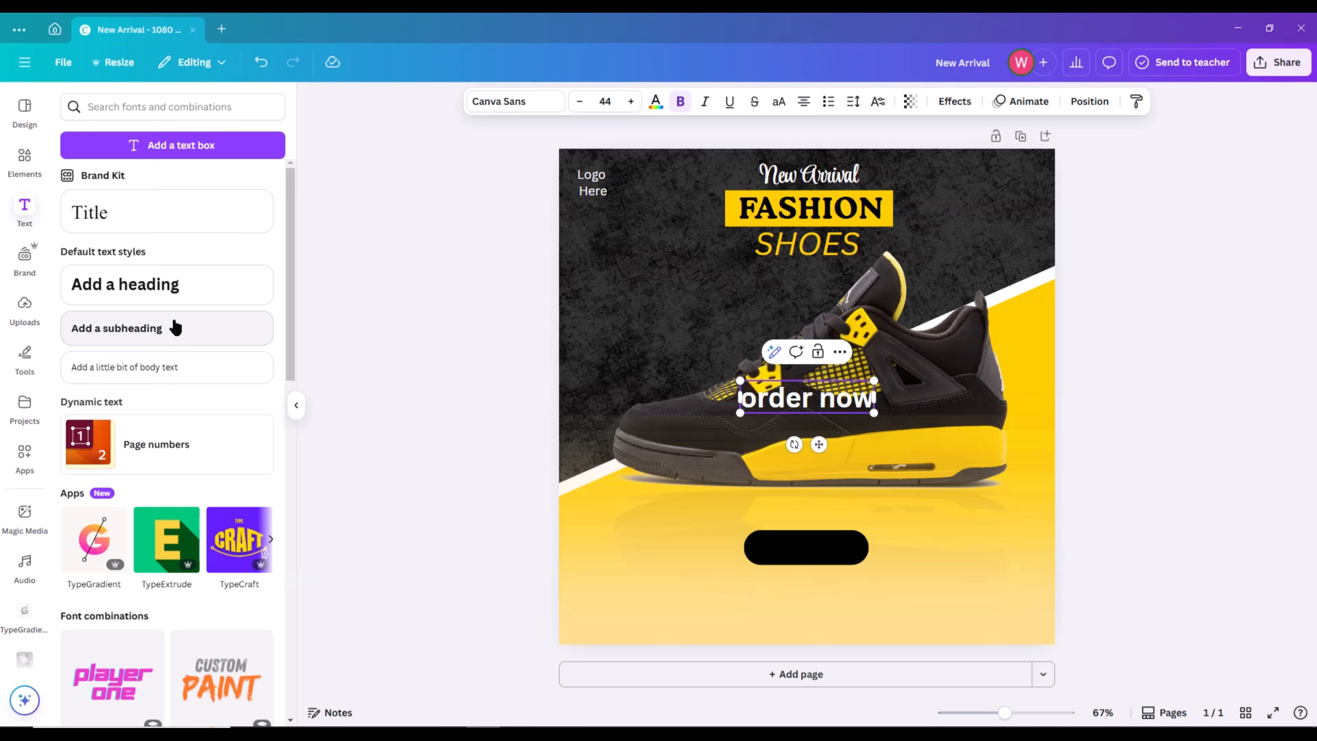
click(779, 101)
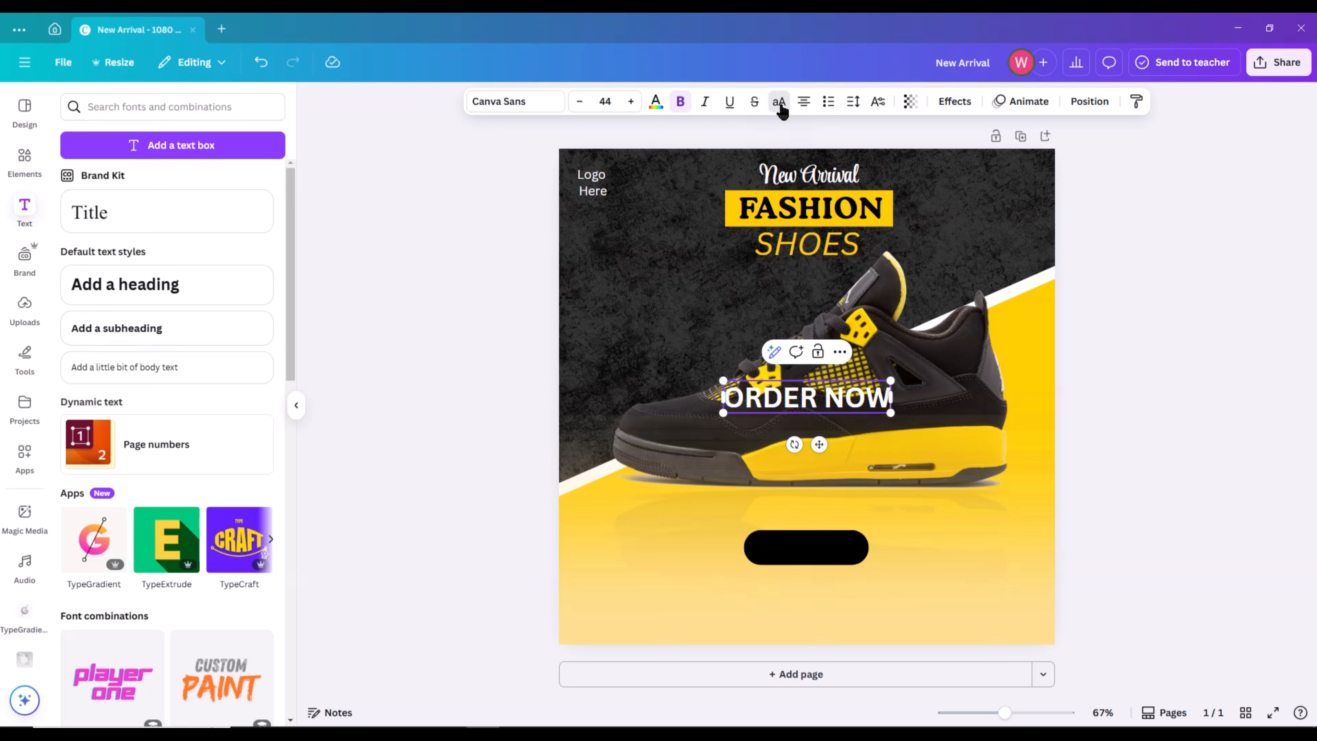
- Recolour the "ORDER NOW" text with the document's yellow #ffcc00
click(655, 101)
click(139, 208)
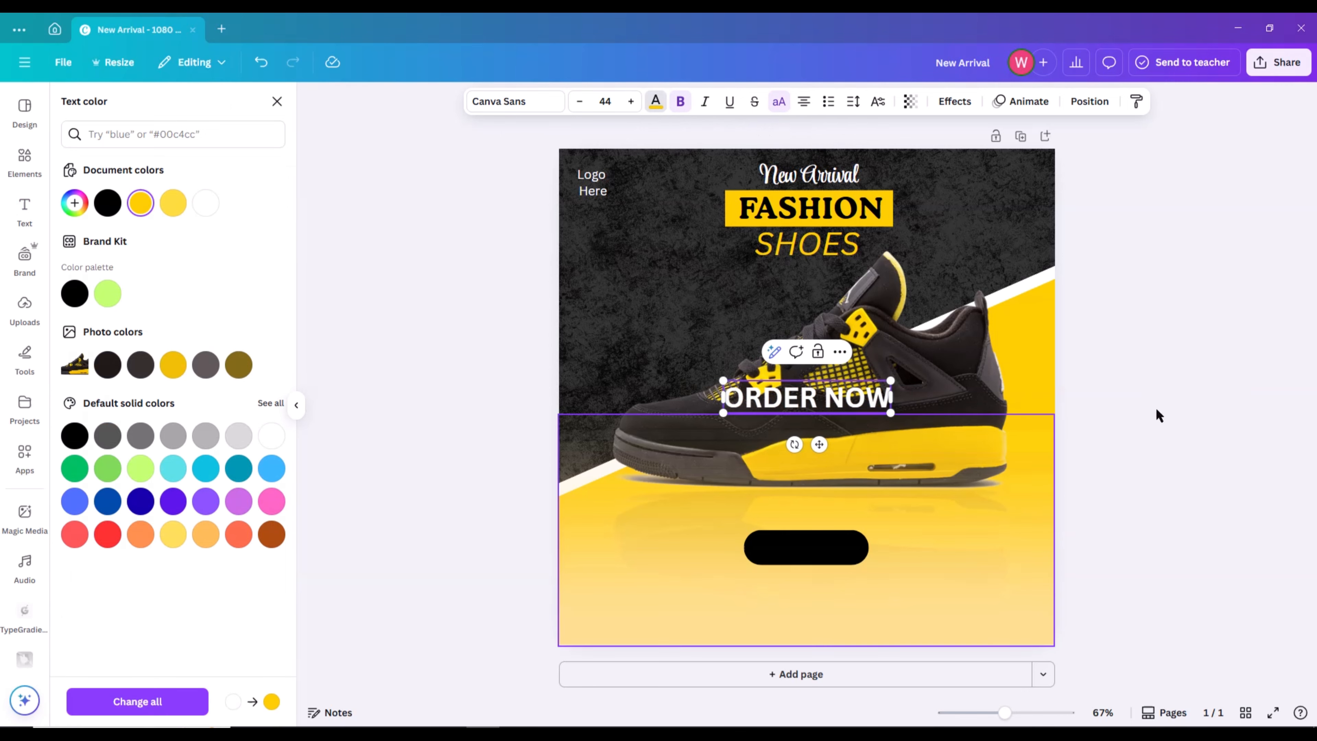
click(1158, 414)
click(863, 397)
click(655, 104)
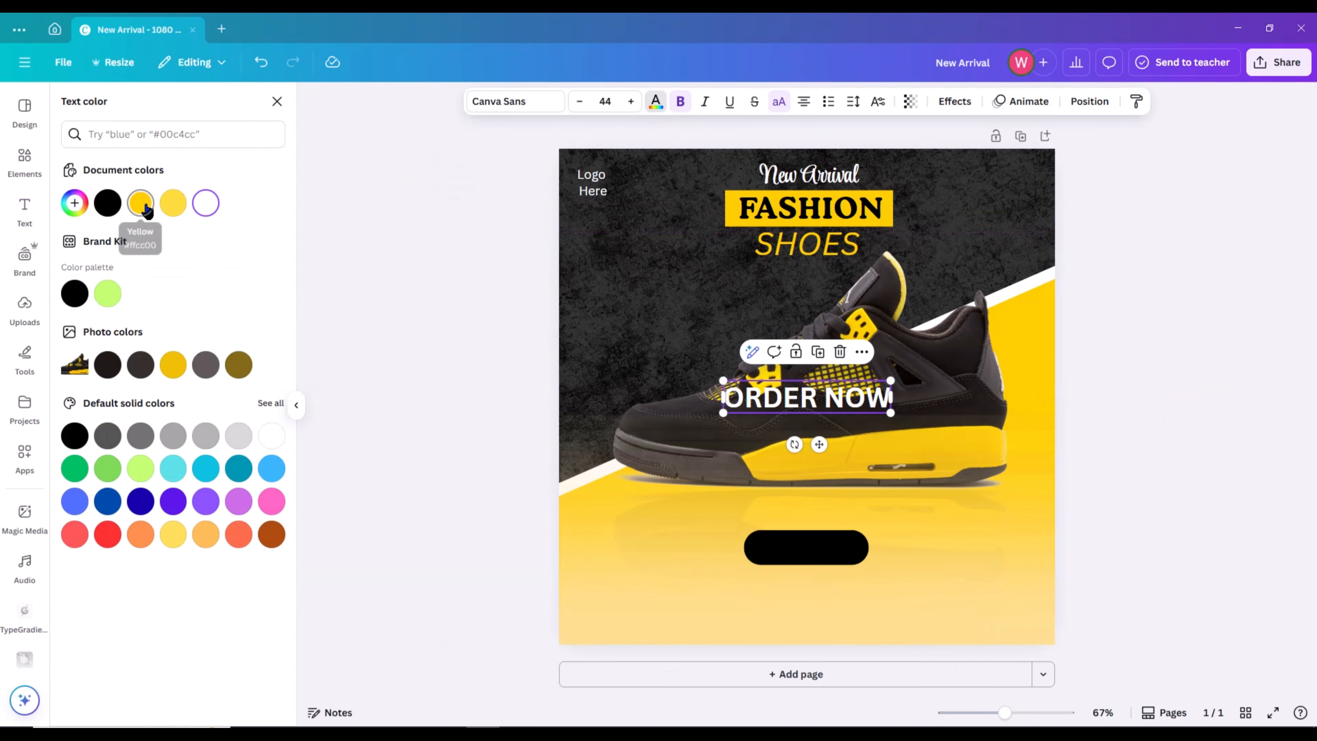
click(140, 202)
- Shrink the "ORDER NOW" text to size 26 and centre it on the black rounded bar
drag(889, 380, 811, 396)
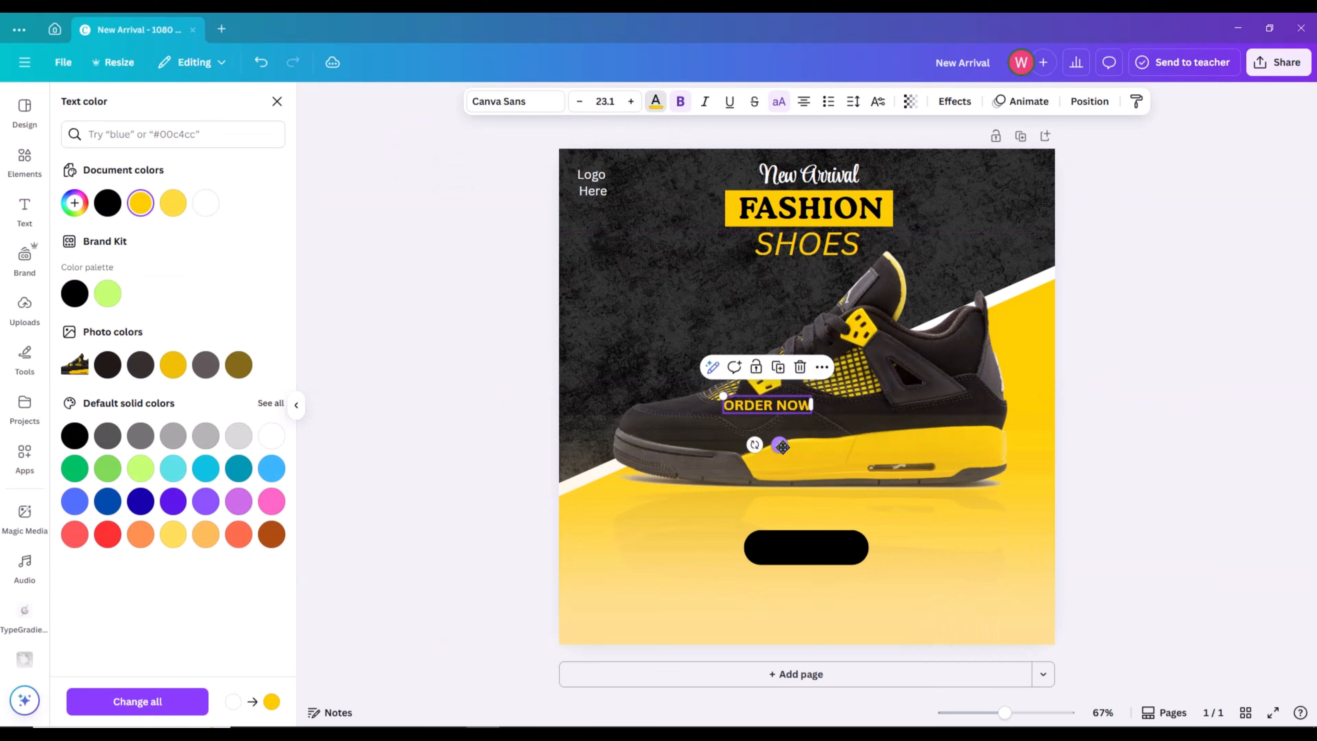
drag(785, 443, 821, 589)
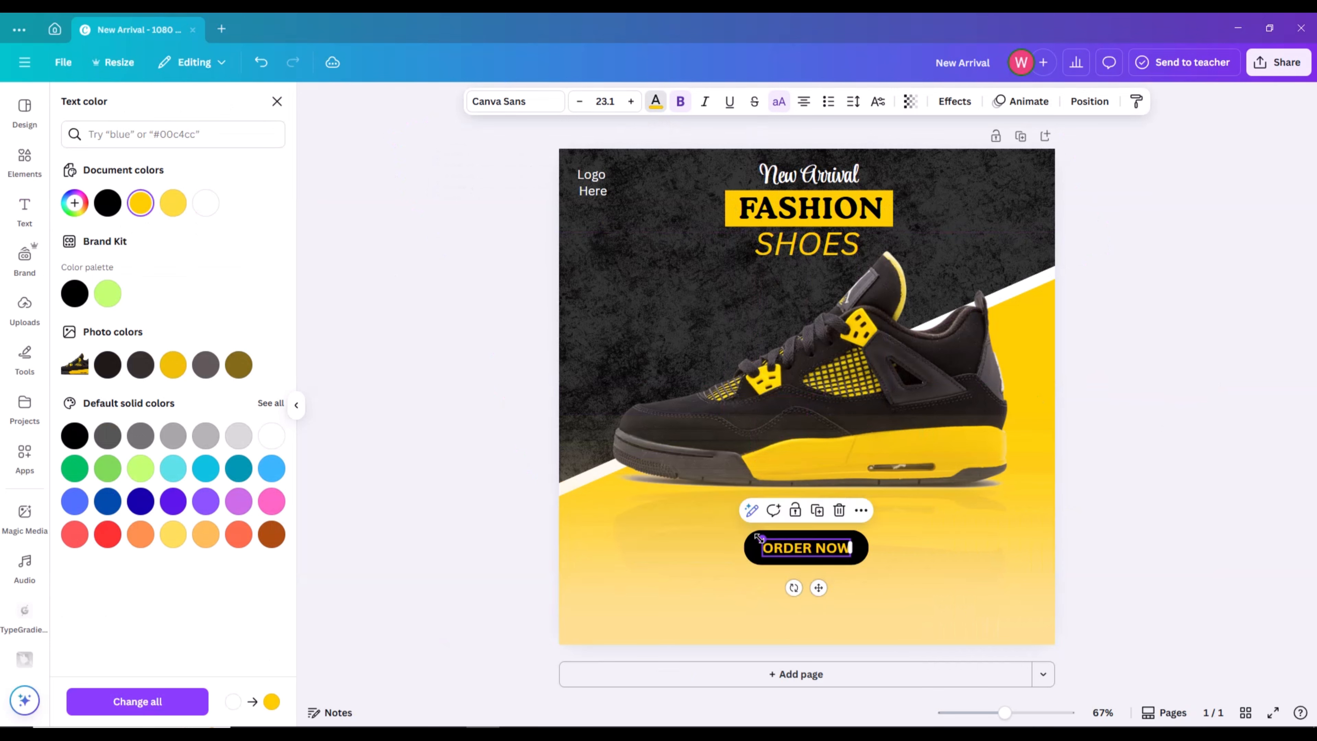
drag(759, 537, 752, 533)
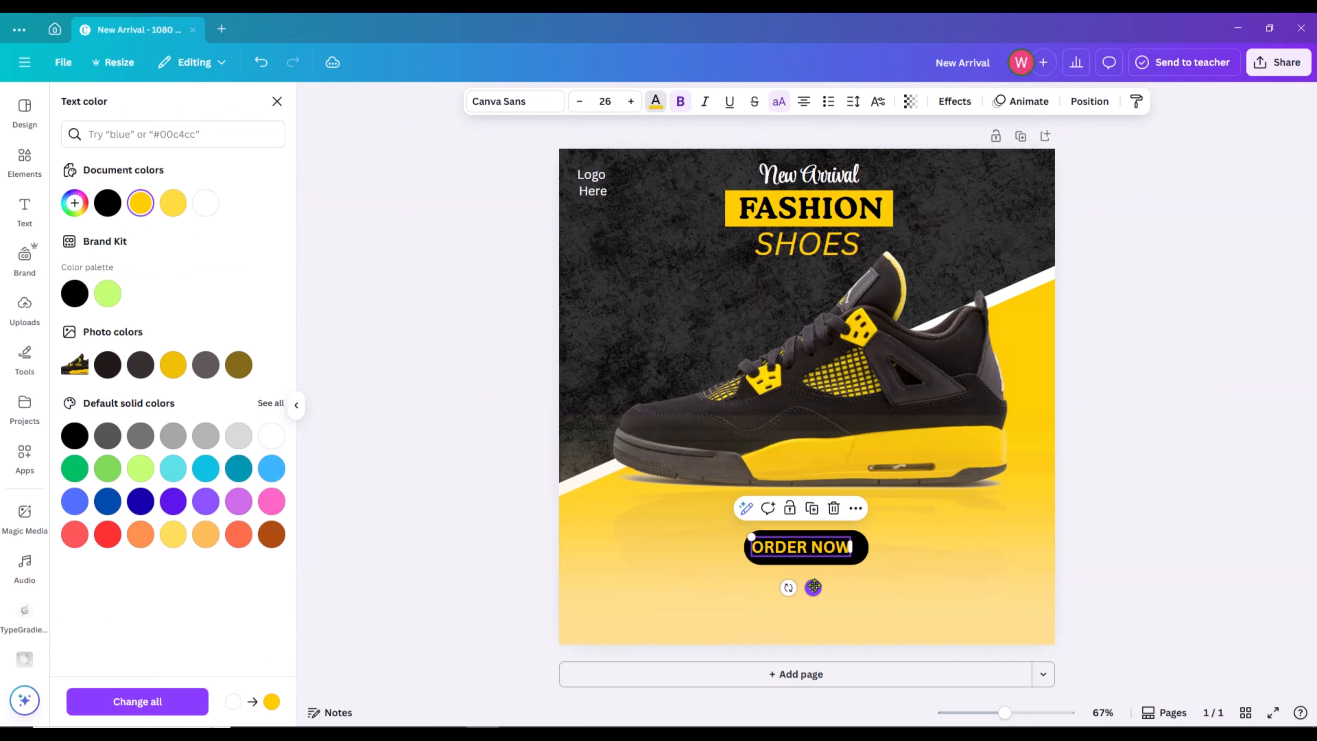
drag(812, 585, 819, 585)
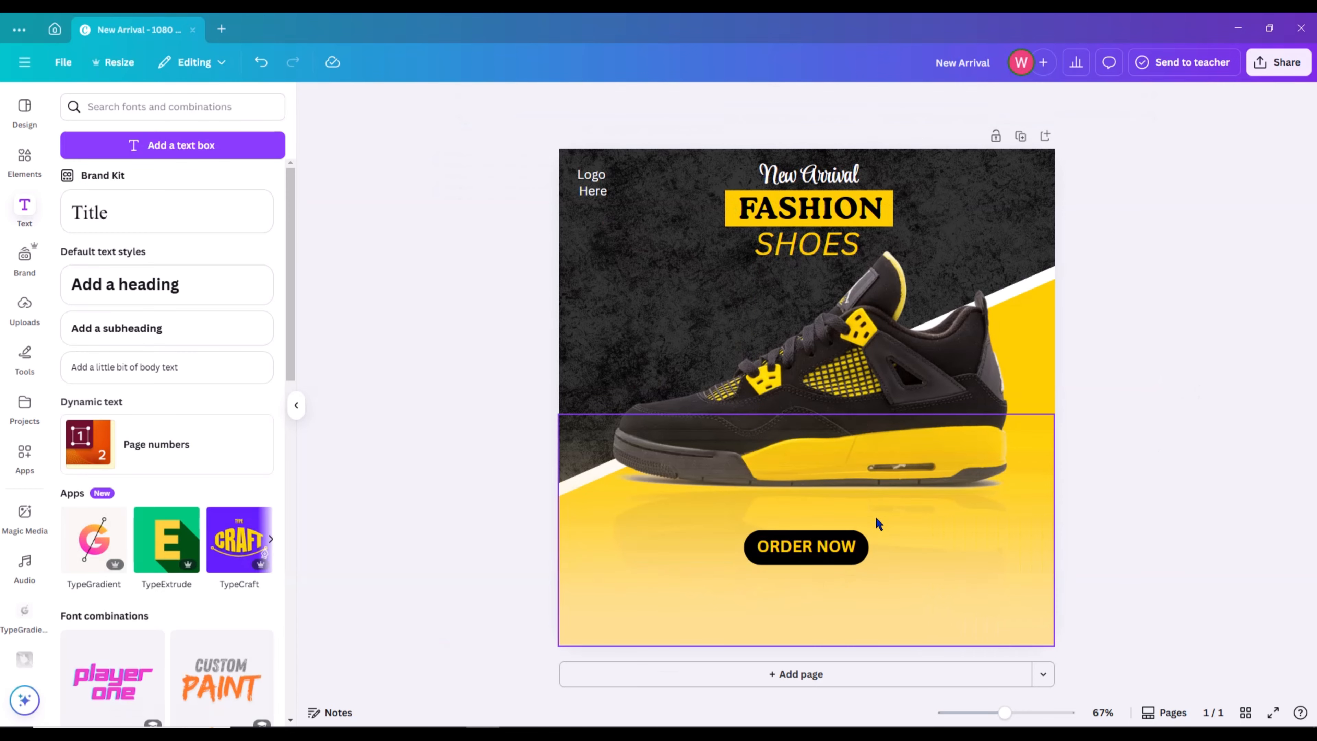
click(830, 546)
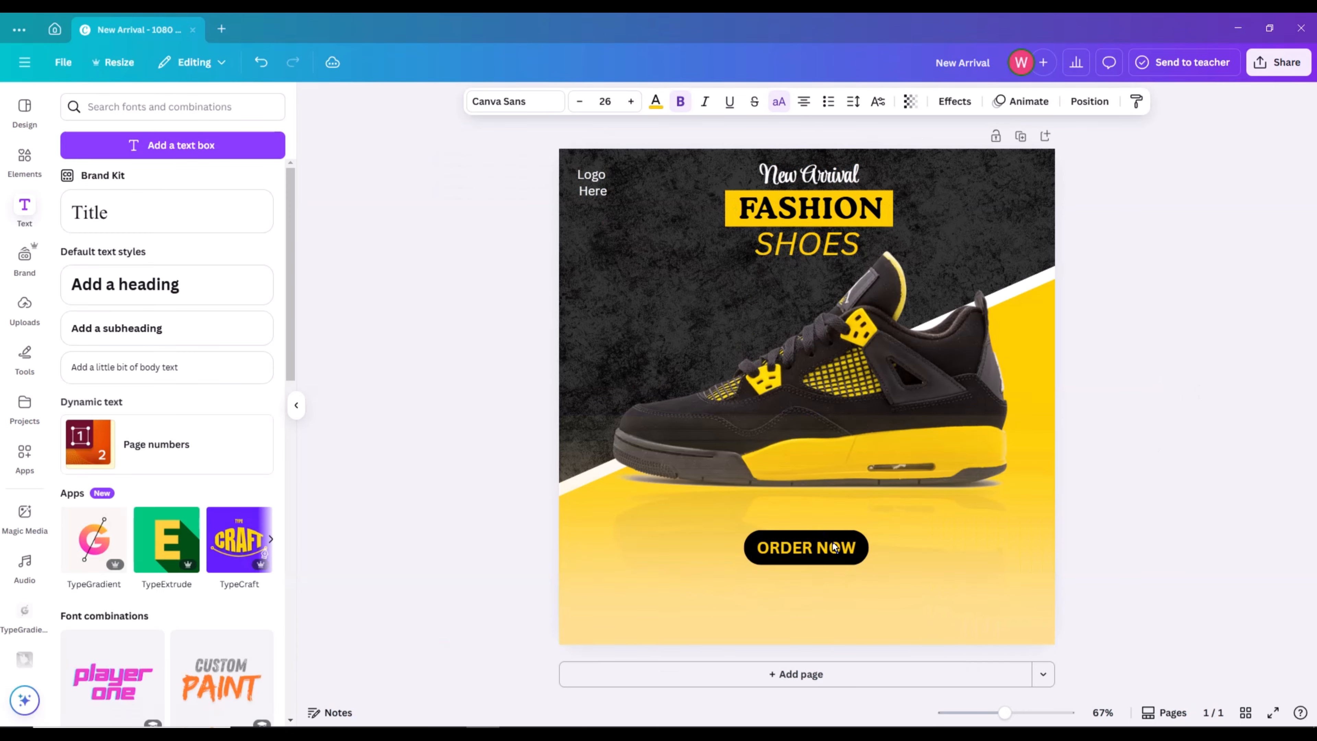
click(1229, 421)
- Find a "phone icon" graphic, add the solid black round one, shrink it and place it in the page's lower-left corner
click(19, 147)
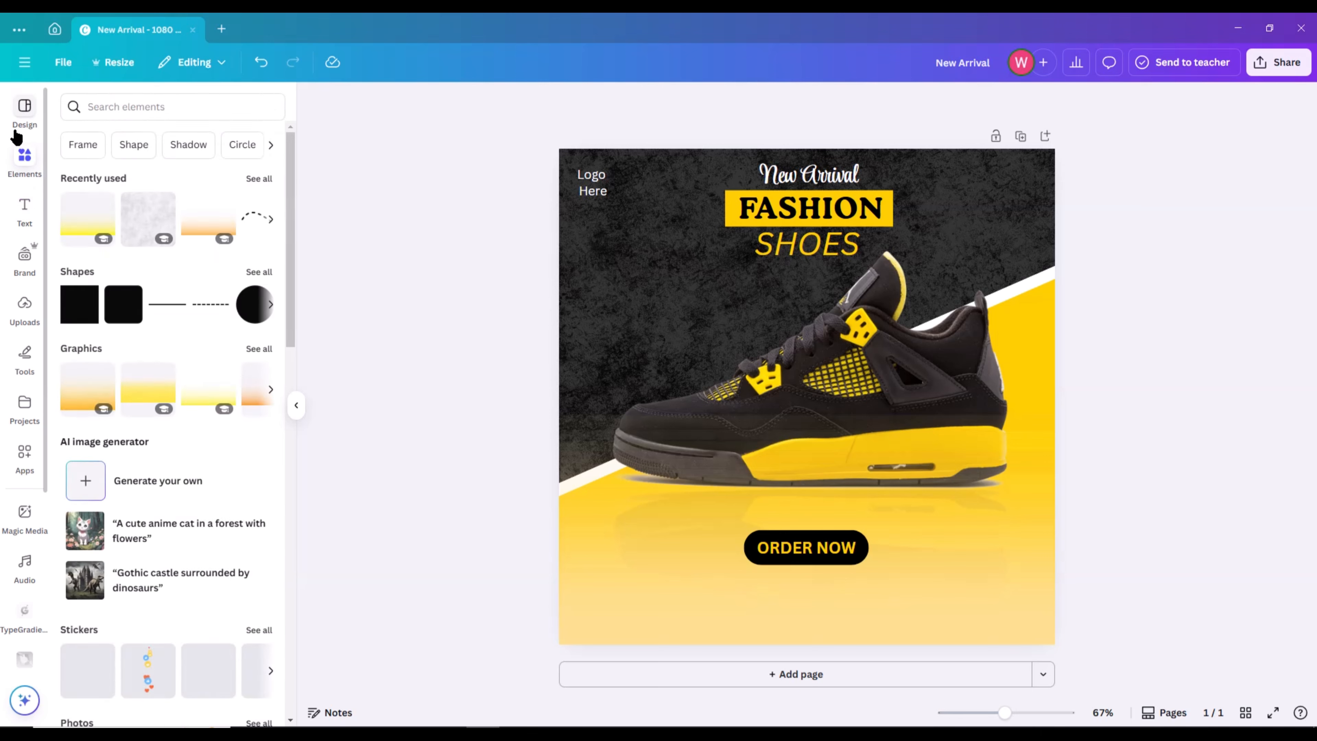
click(134, 109)
text(phone)
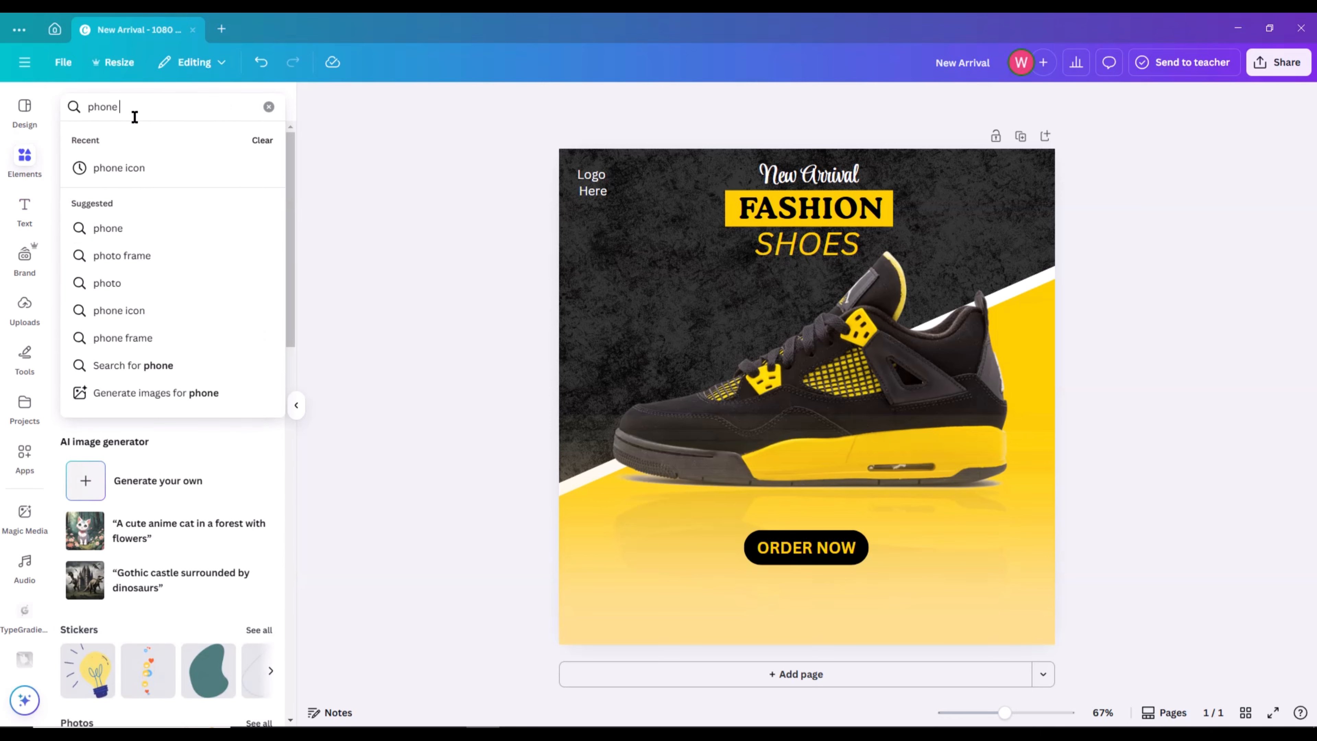
text( icon)
key(Return)
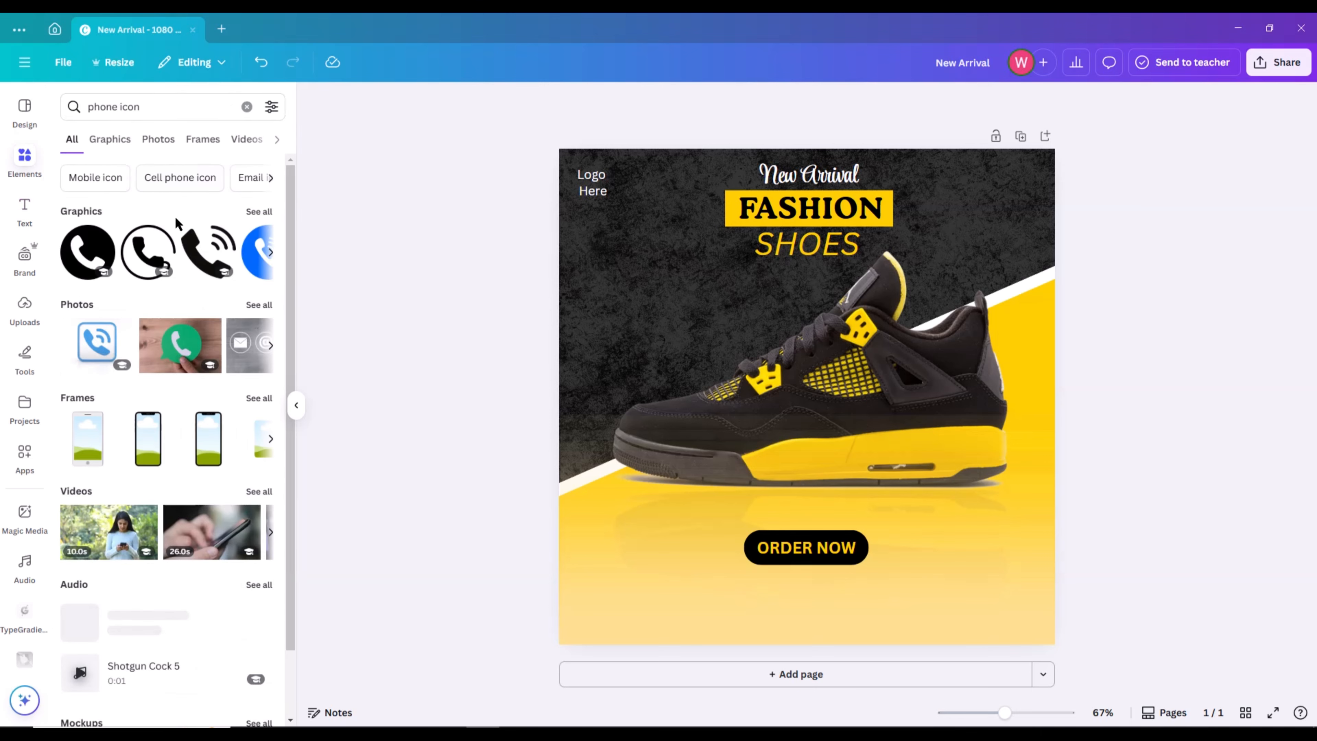
click(95, 248)
drag(905, 297, 597, 664)
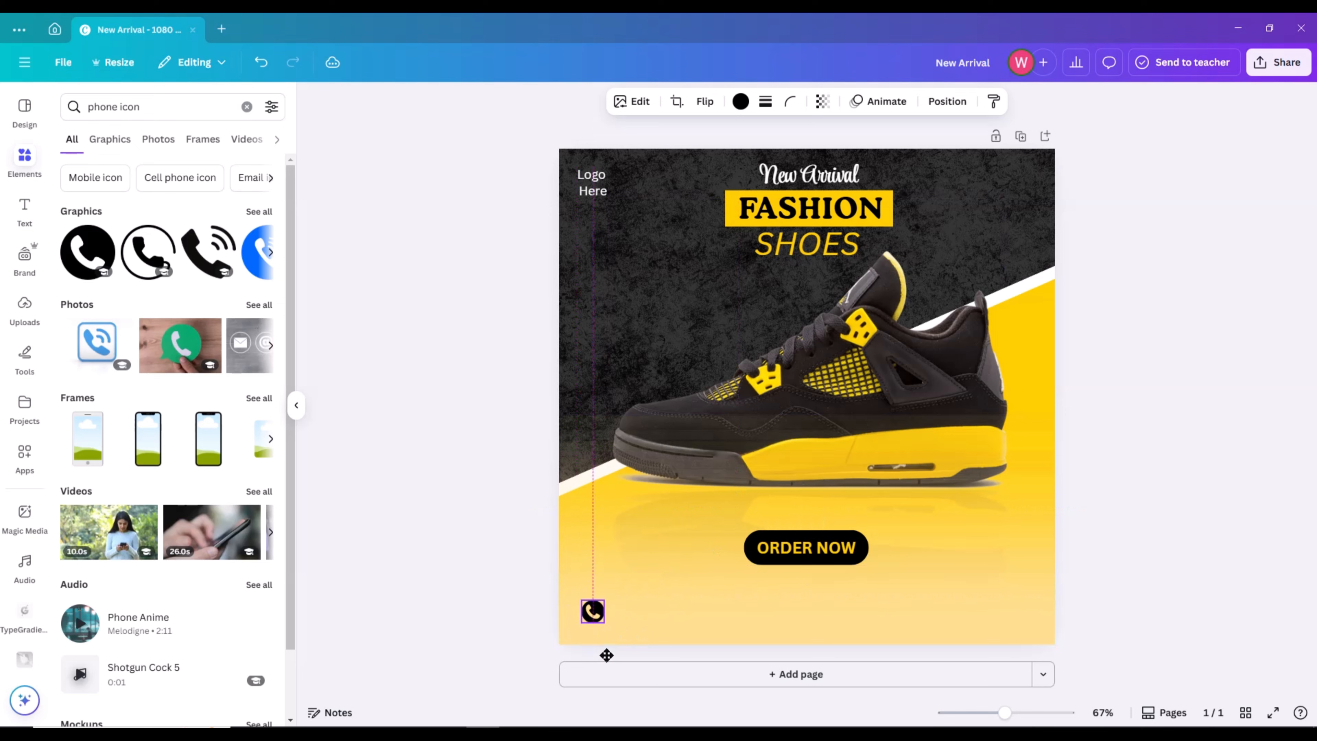
click(487, 466)
- Find a "web site icon" graphic, add the dark round globe, shrink it and place it in the page's lower-right corner
click(247, 106)
text(web site icon)
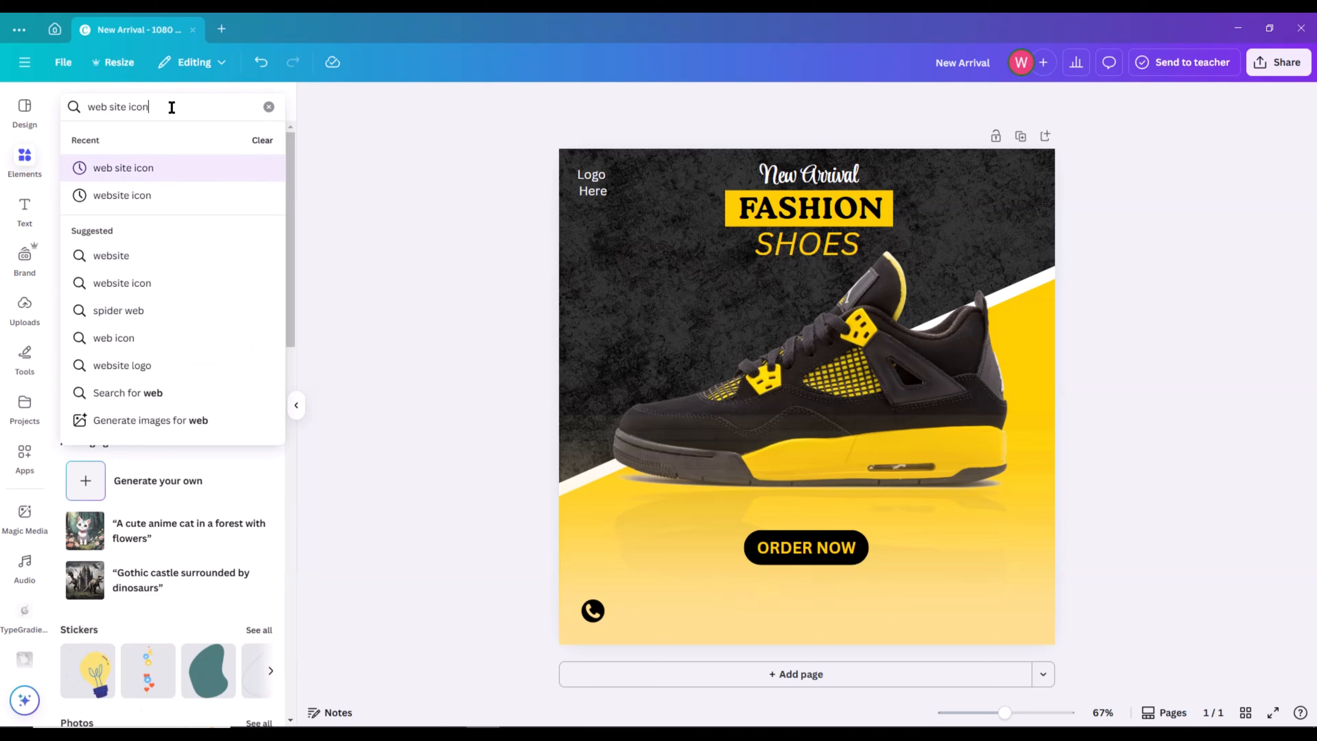
key(Return)
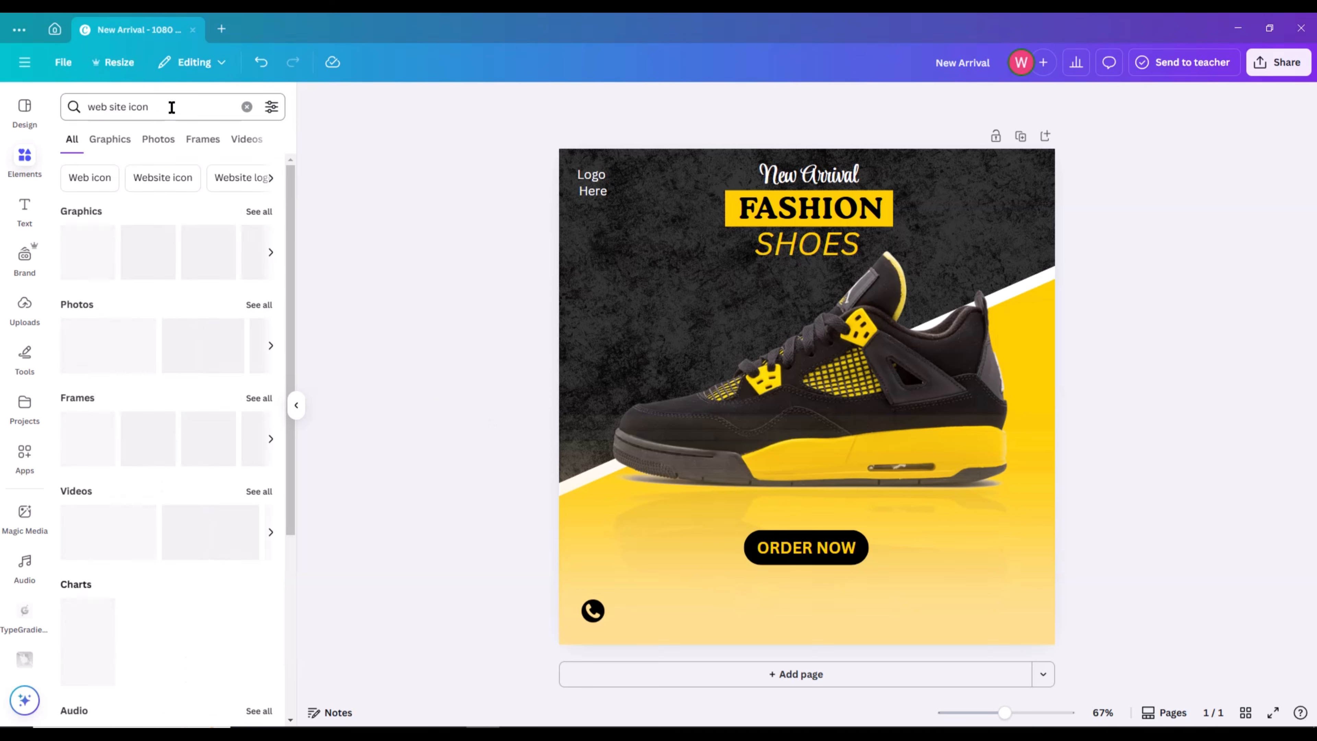
click(257, 210)
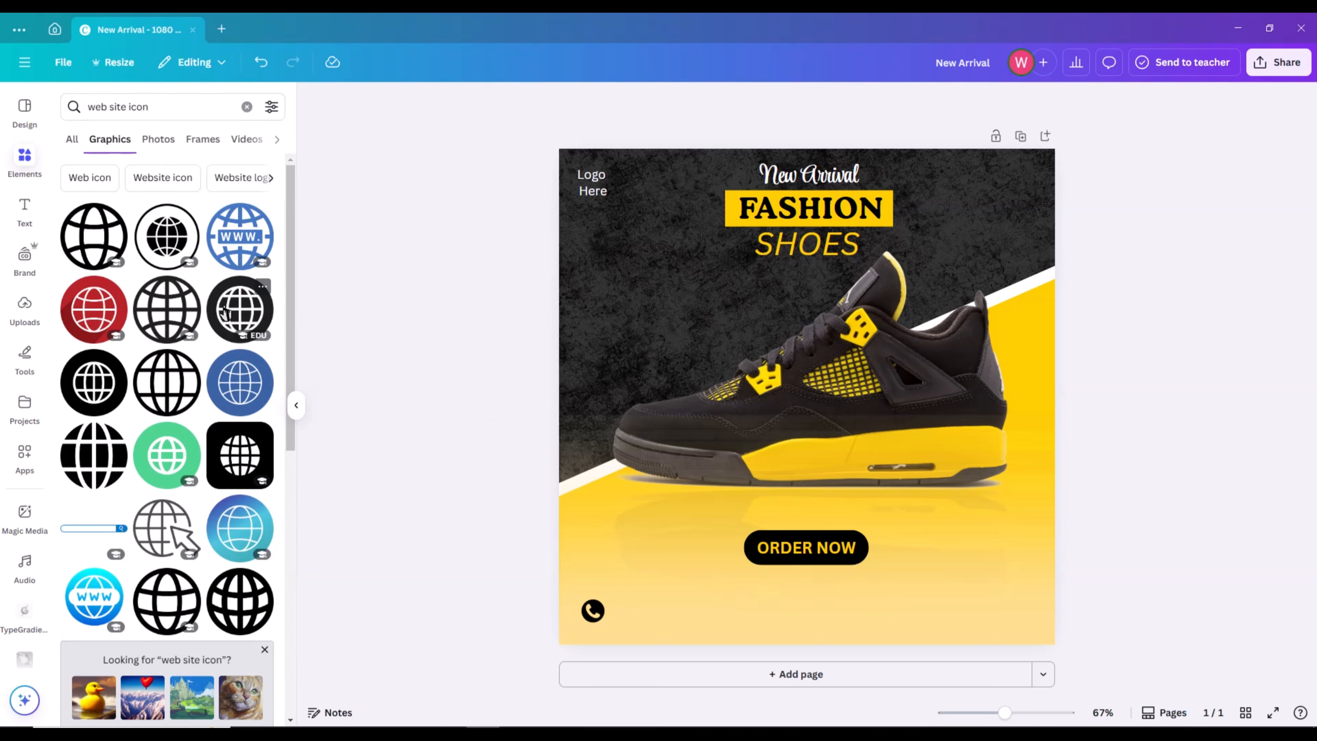
click(240, 310)
drag(902, 302, 740, 482)
drag(734, 530, 1035, 656)
click(1159, 594)
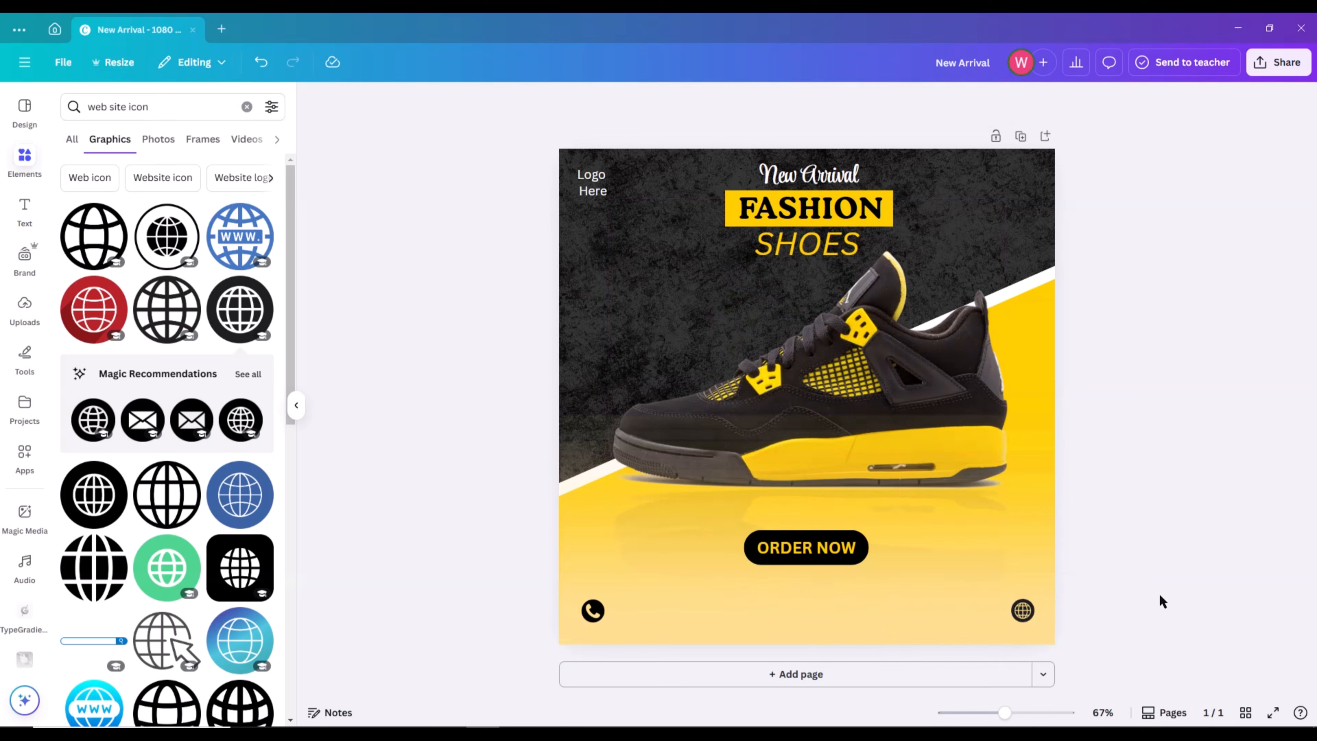
- Add a body text with a placeholder phone number and make it black and italic
click(20, 212)
click(149, 372)
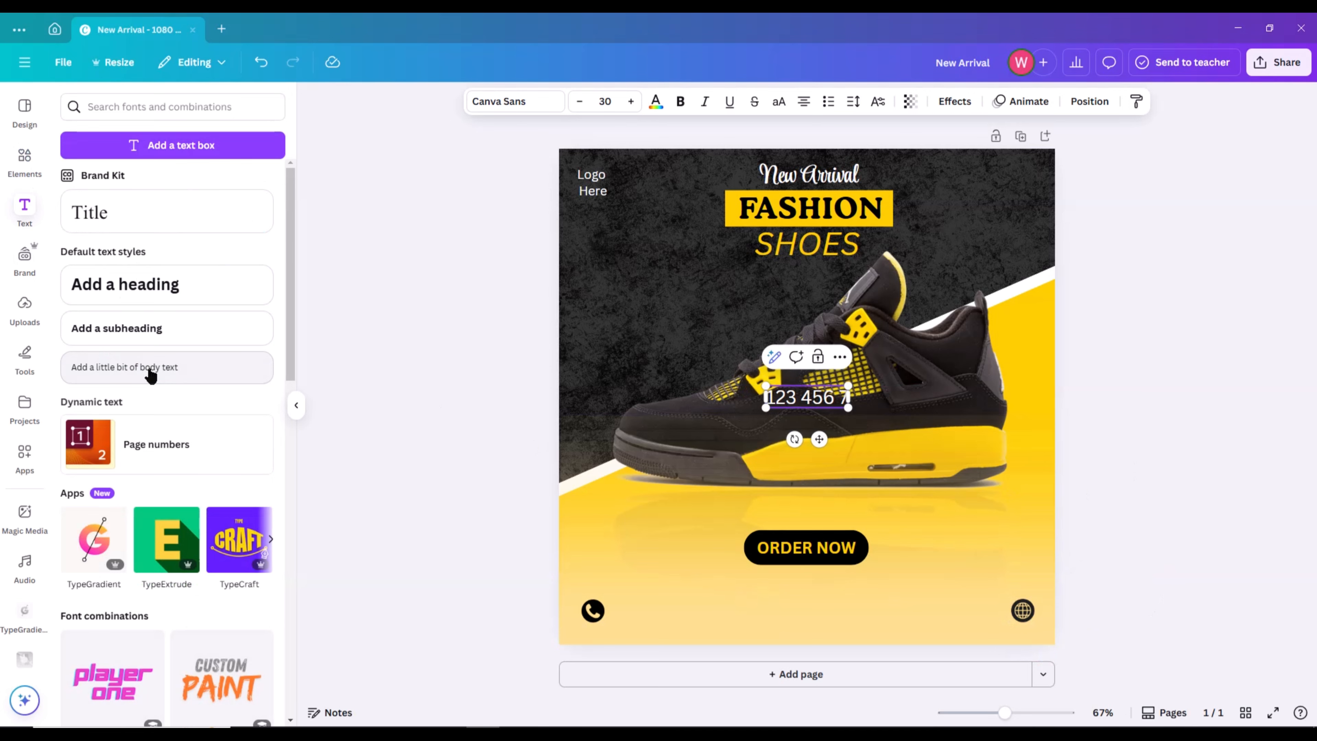
click(656, 101)
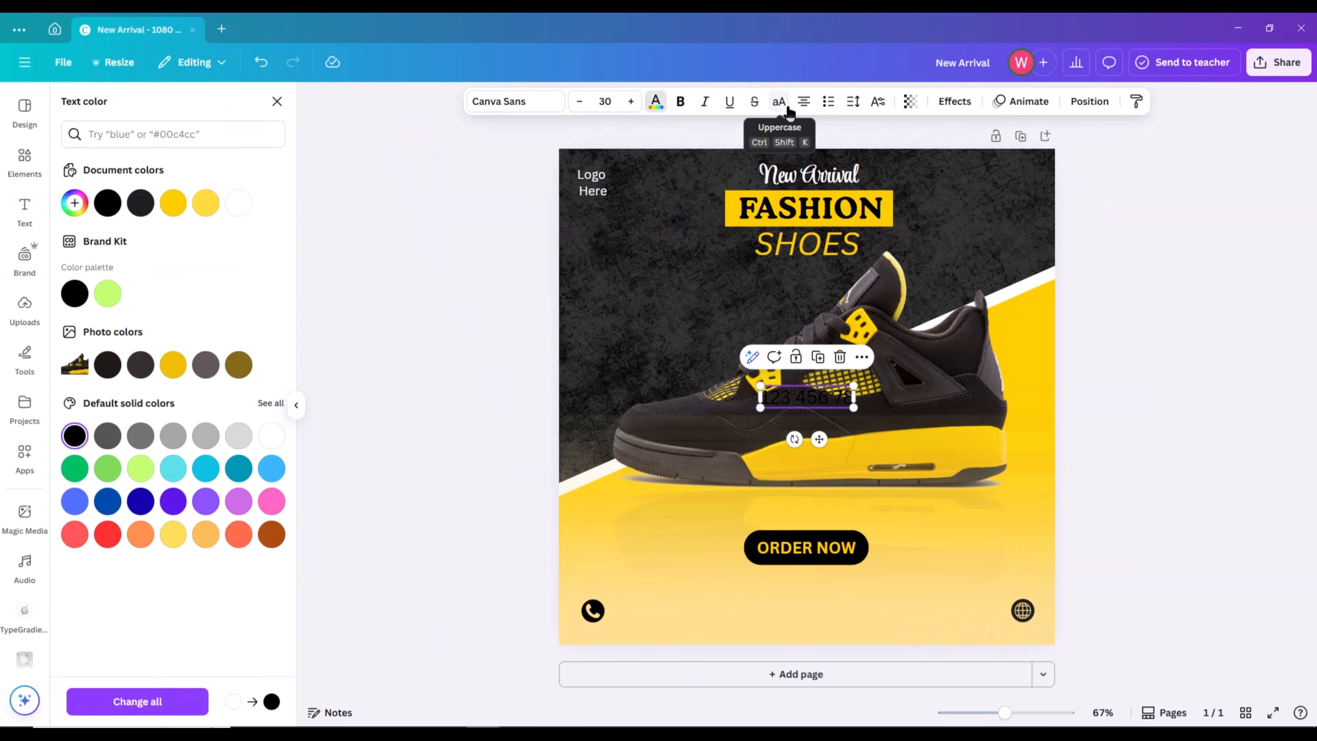
click(705, 101)
- Shrink the phone number text to size 22.2, place it beside the phone icon and put a copy beside the globe icon
drag(858, 382, 835, 388)
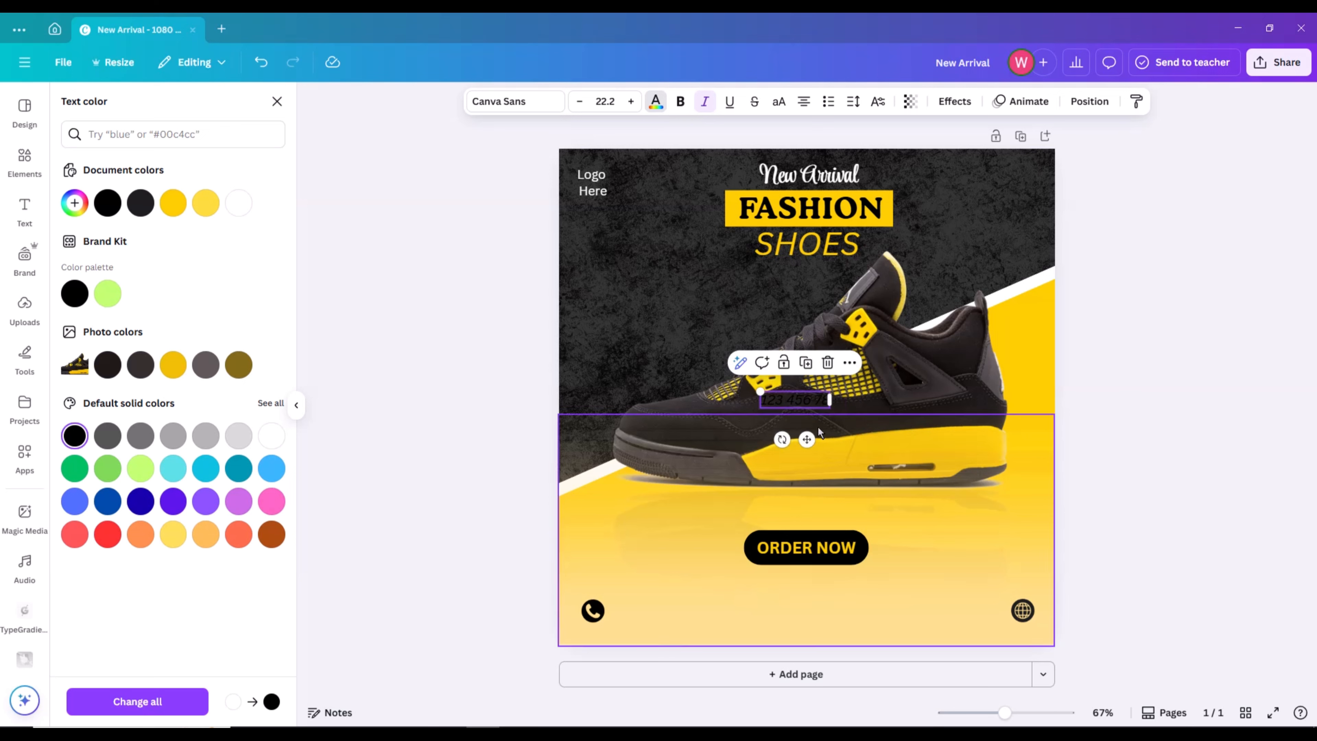
drag(807, 438, 981, 652)
click(654, 576)
- Replace the copied text beside the globe icon with "yourwebsite" and shift it slightly away from the icon
double_click(984, 611)
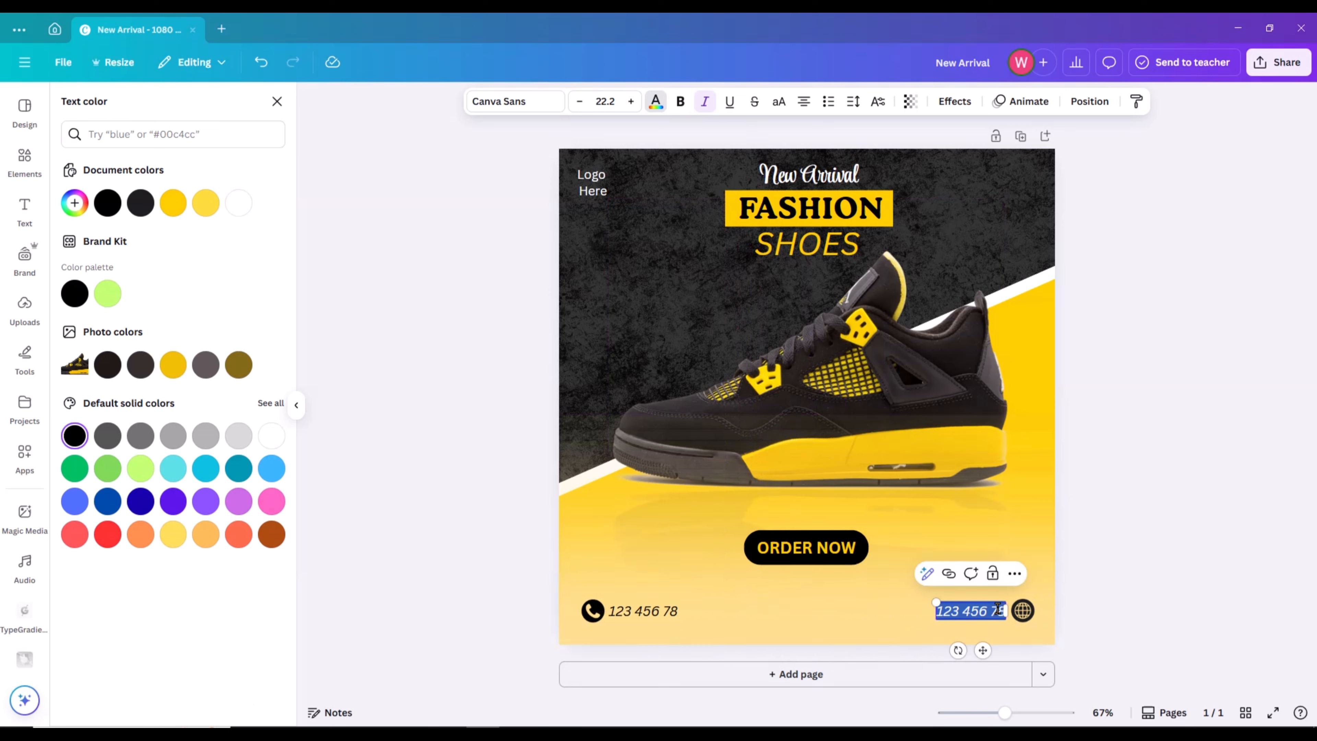
key(BackSpace)
text(yourwebsite)
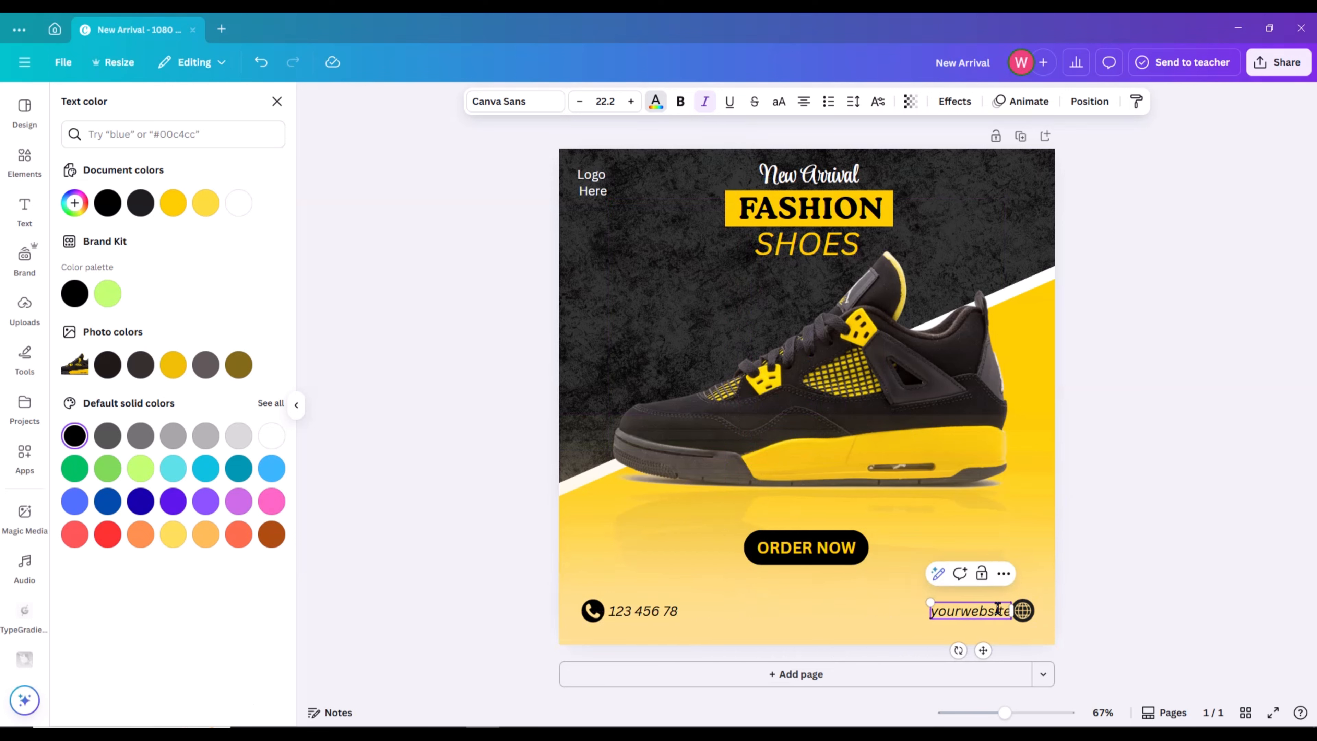
click(1211, 514)
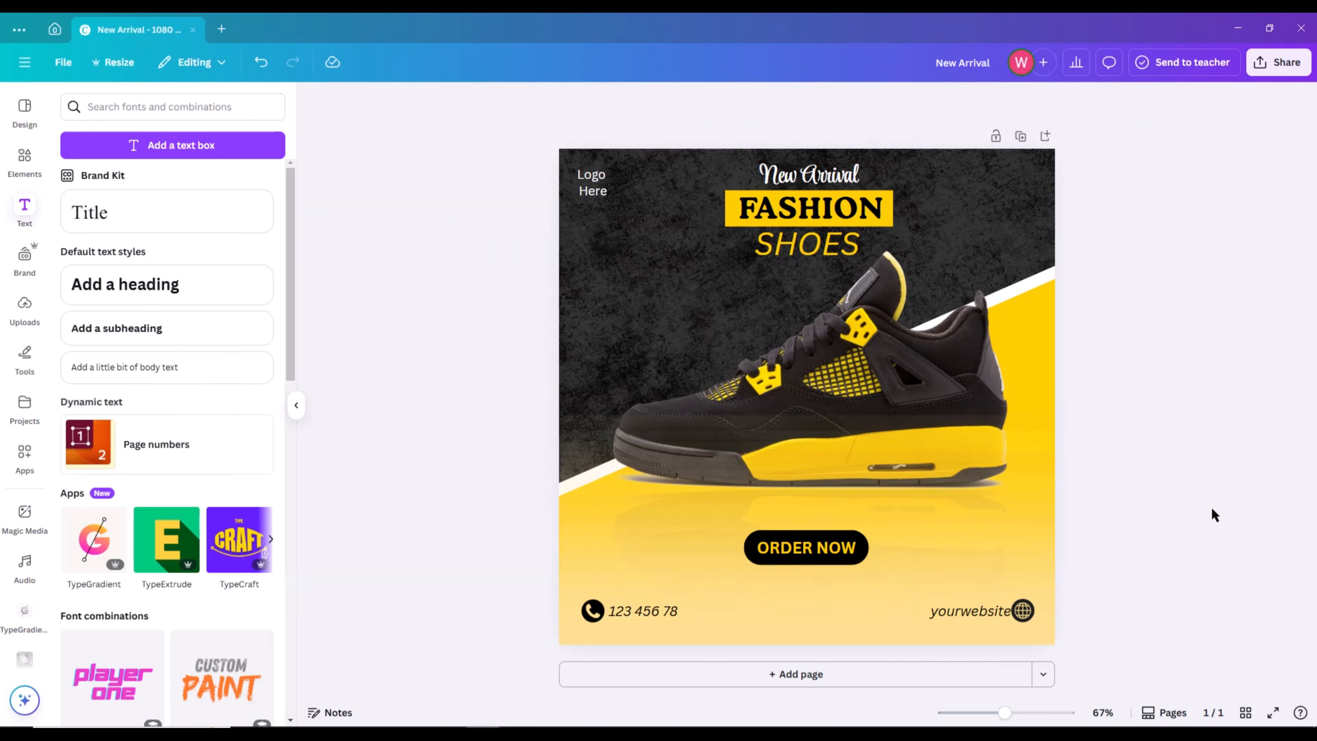
click(965, 609)
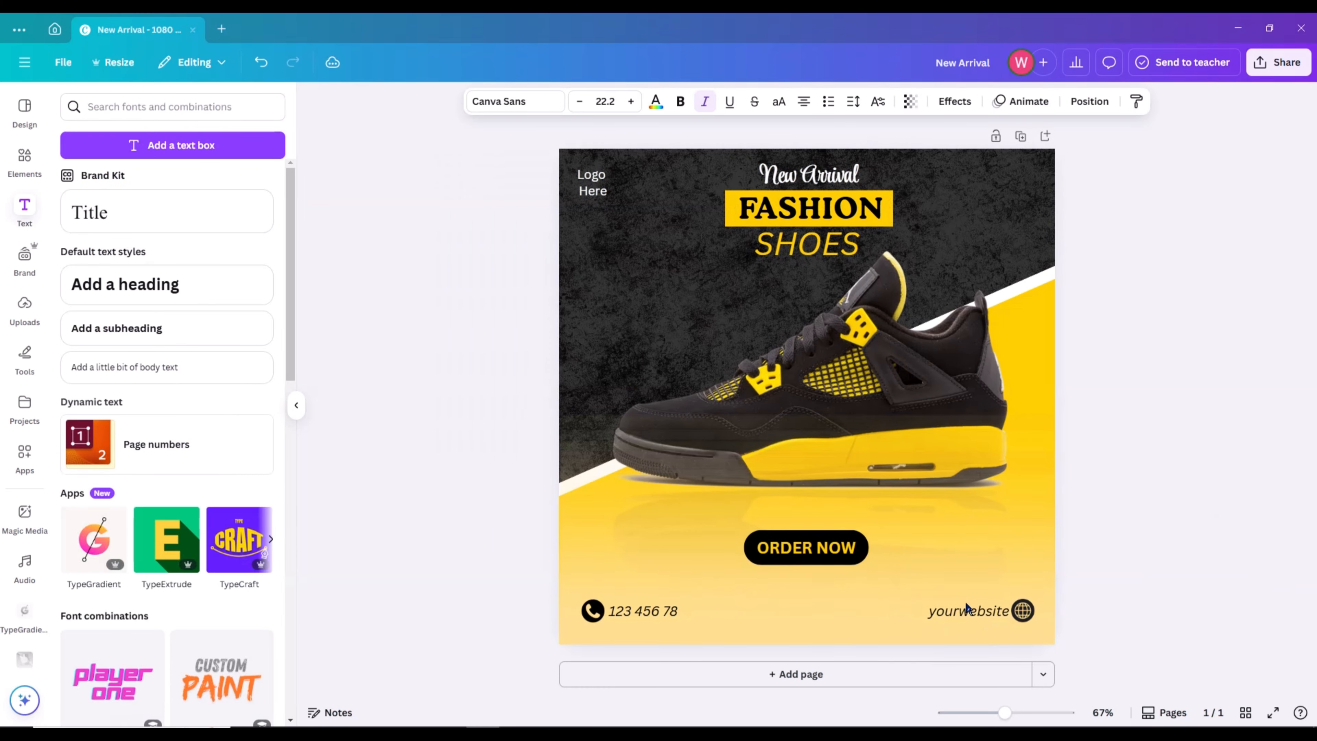
click(1176, 439)
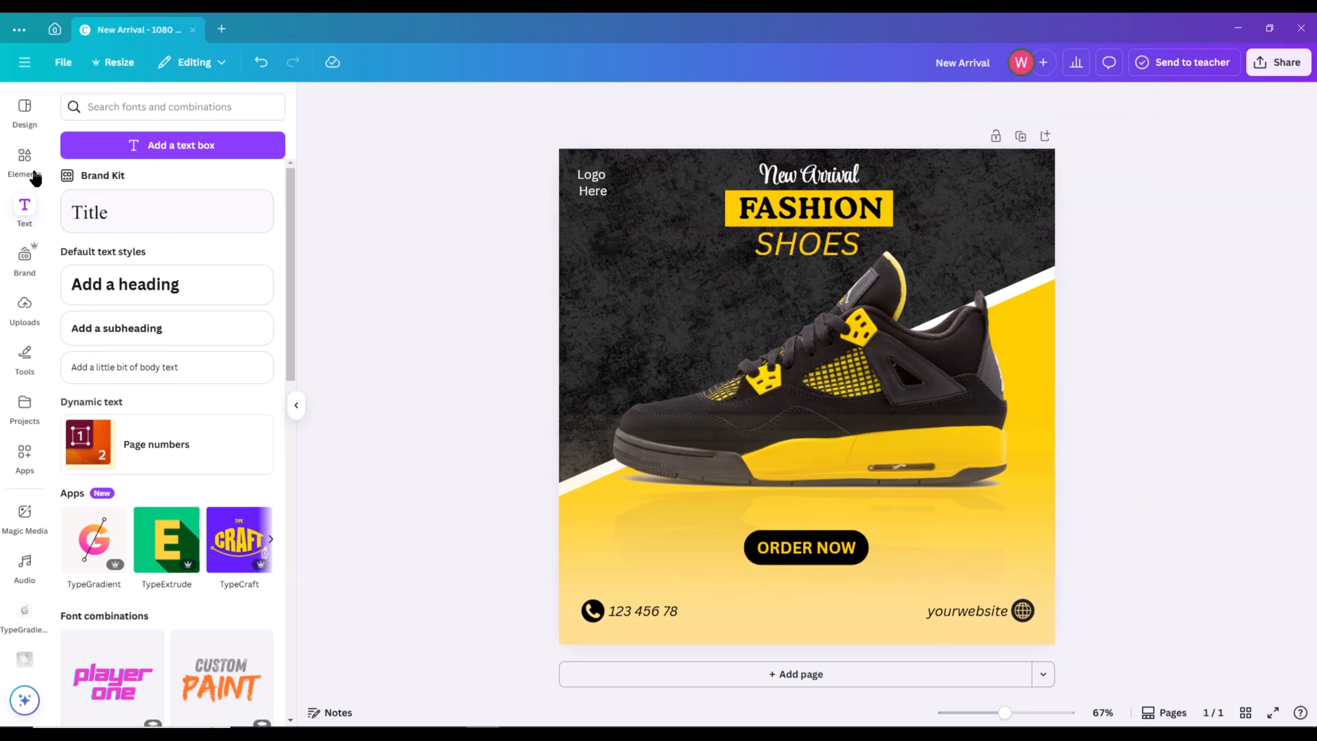
- Search the elements for "facebook icon" and add the teal rounded-square Facebook graphic
click(24, 155)
click(252, 106)
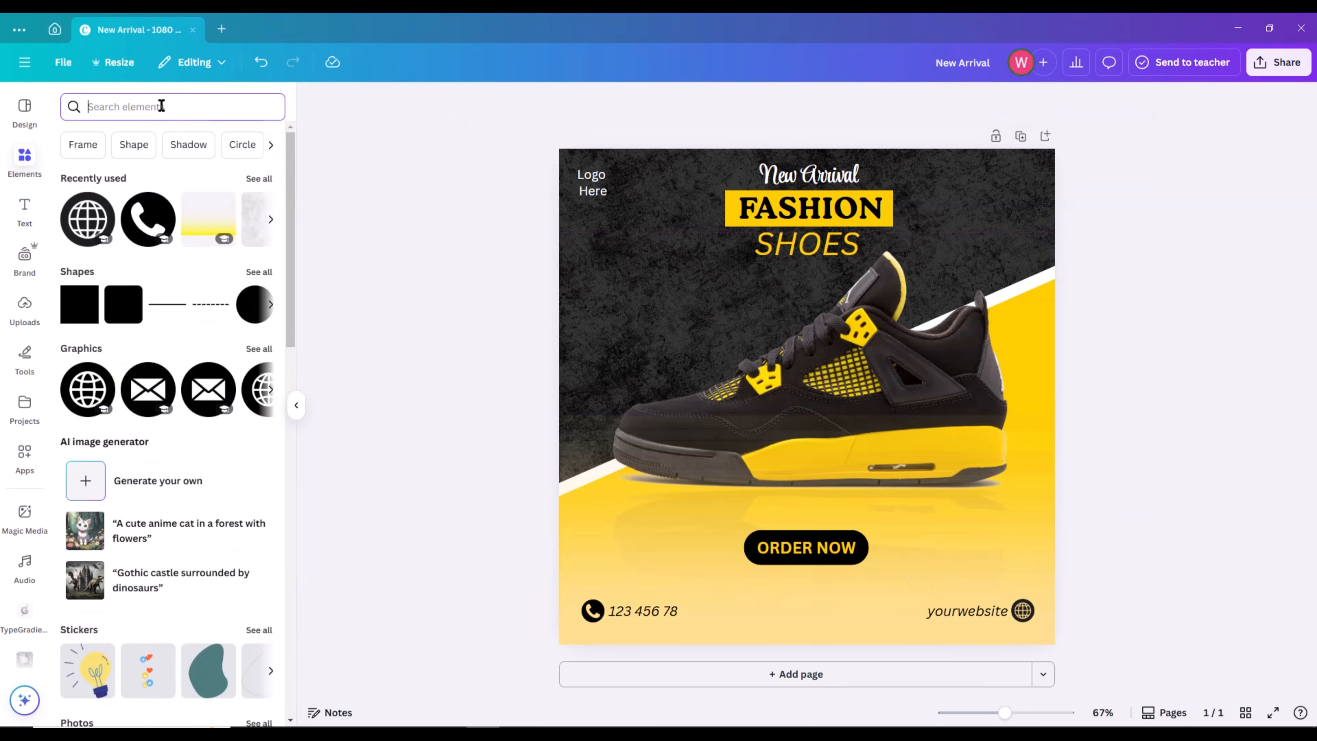
text(facebook icon)
key(Return)
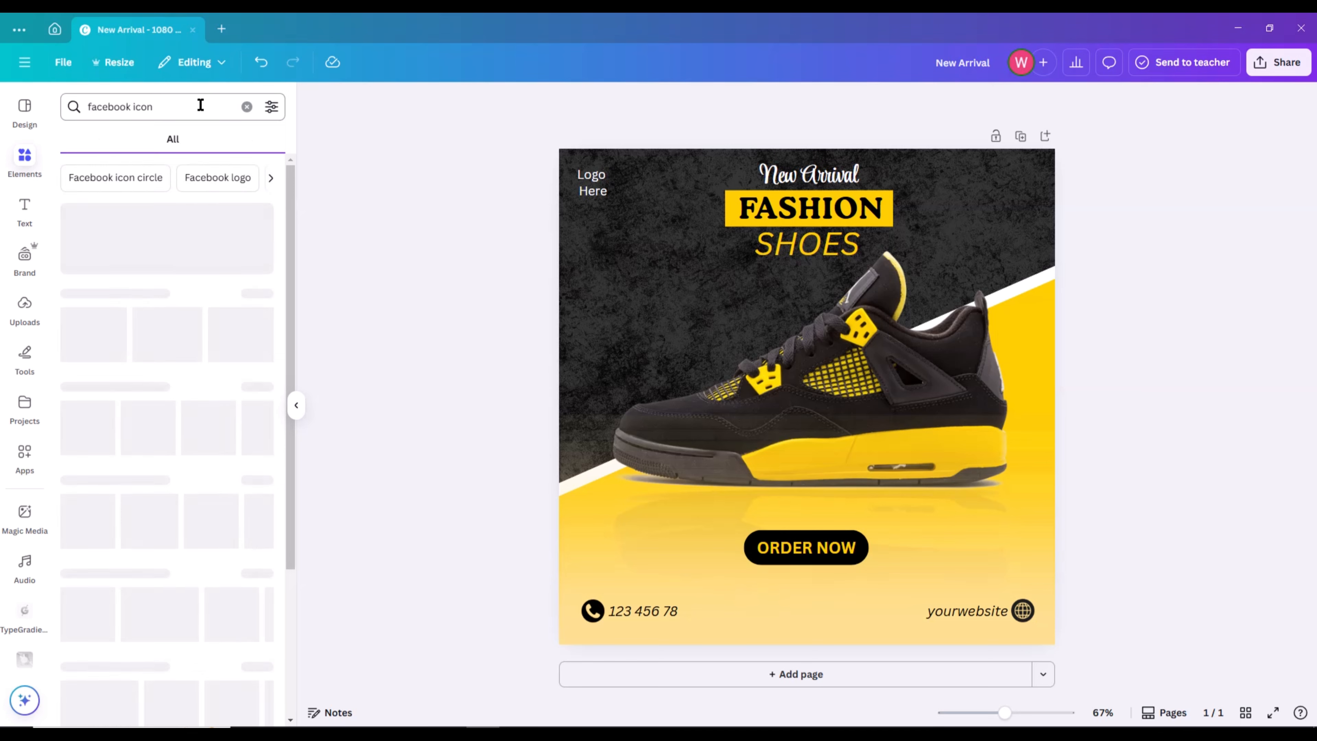
click(76, 339)
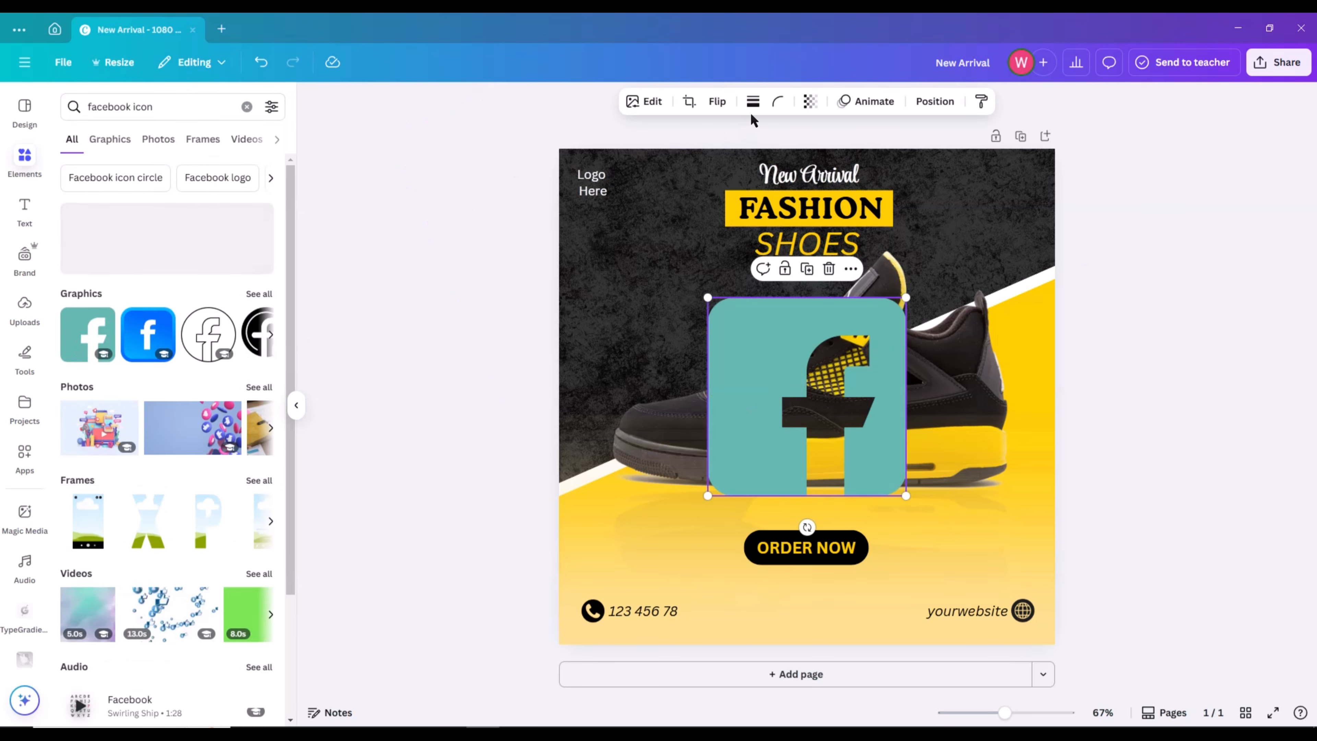
- Recolour the Facebook icon white, shrink it to about 51 px and place it near the page's upper-right corner
click(740, 103)
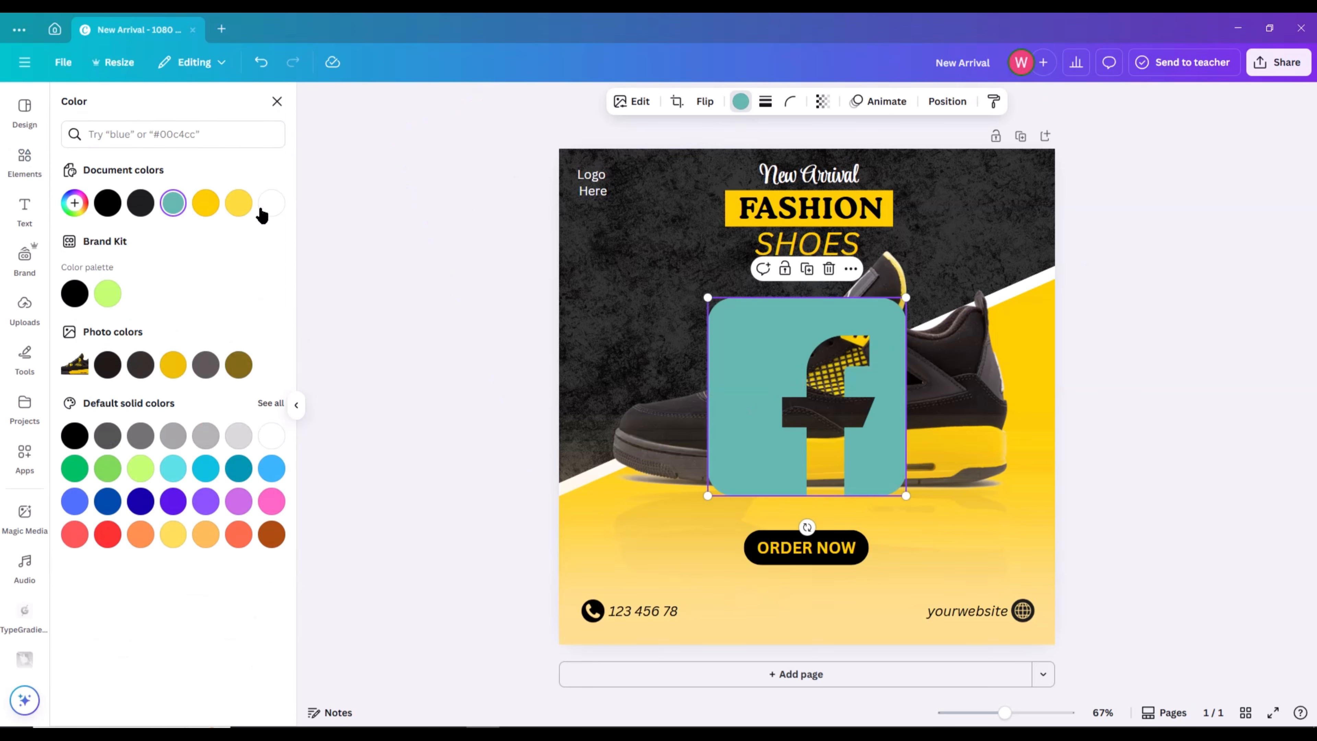
drag(905, 297, 728, 474)
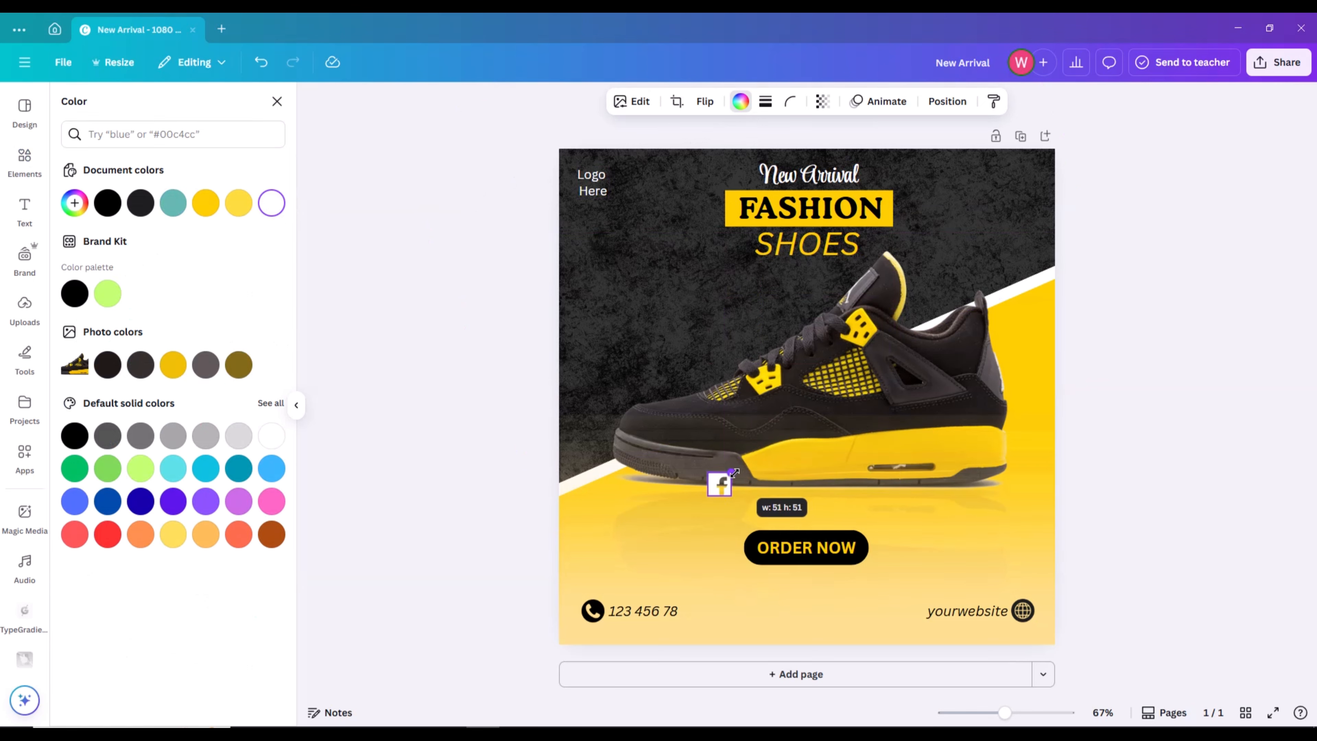
drag(733, 474, 979, 166)
drag(1000, 217, 1006, 209)
click(1138, 220)
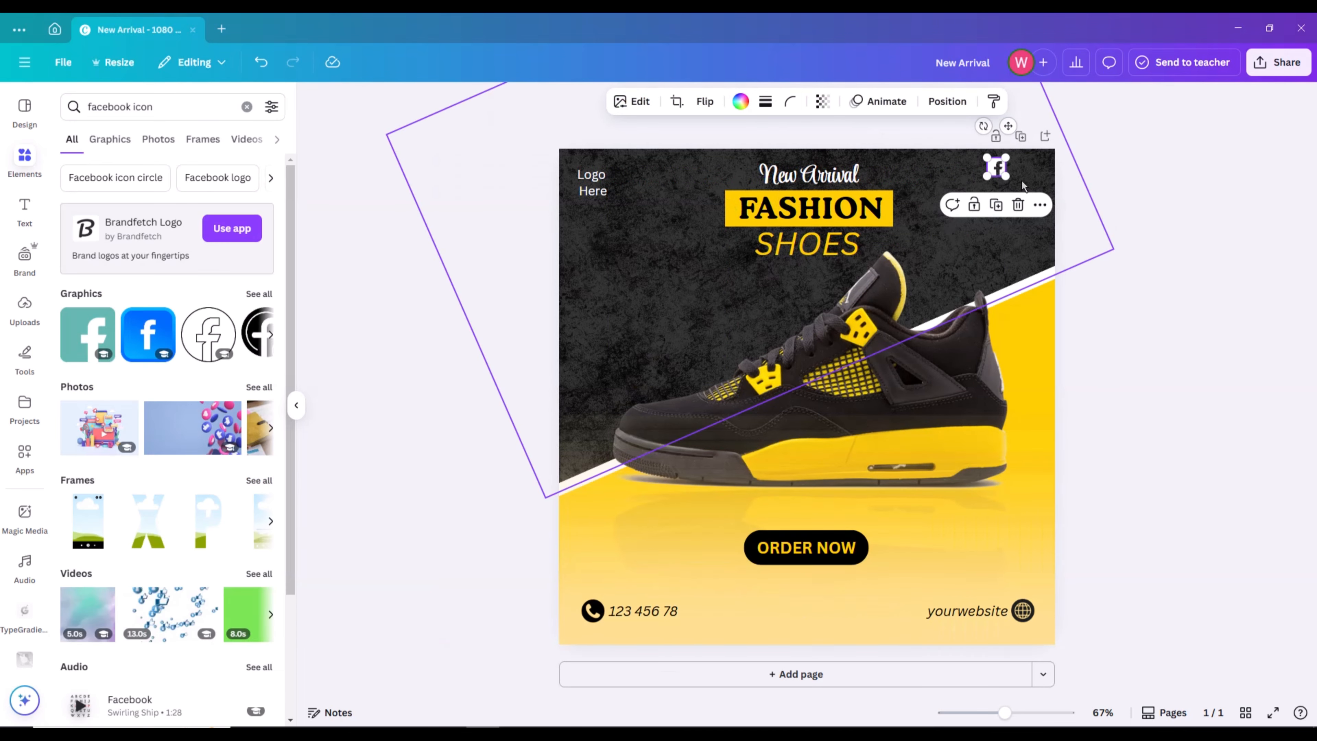
drag(999, 163, 999, 167)
click(1162, 189)
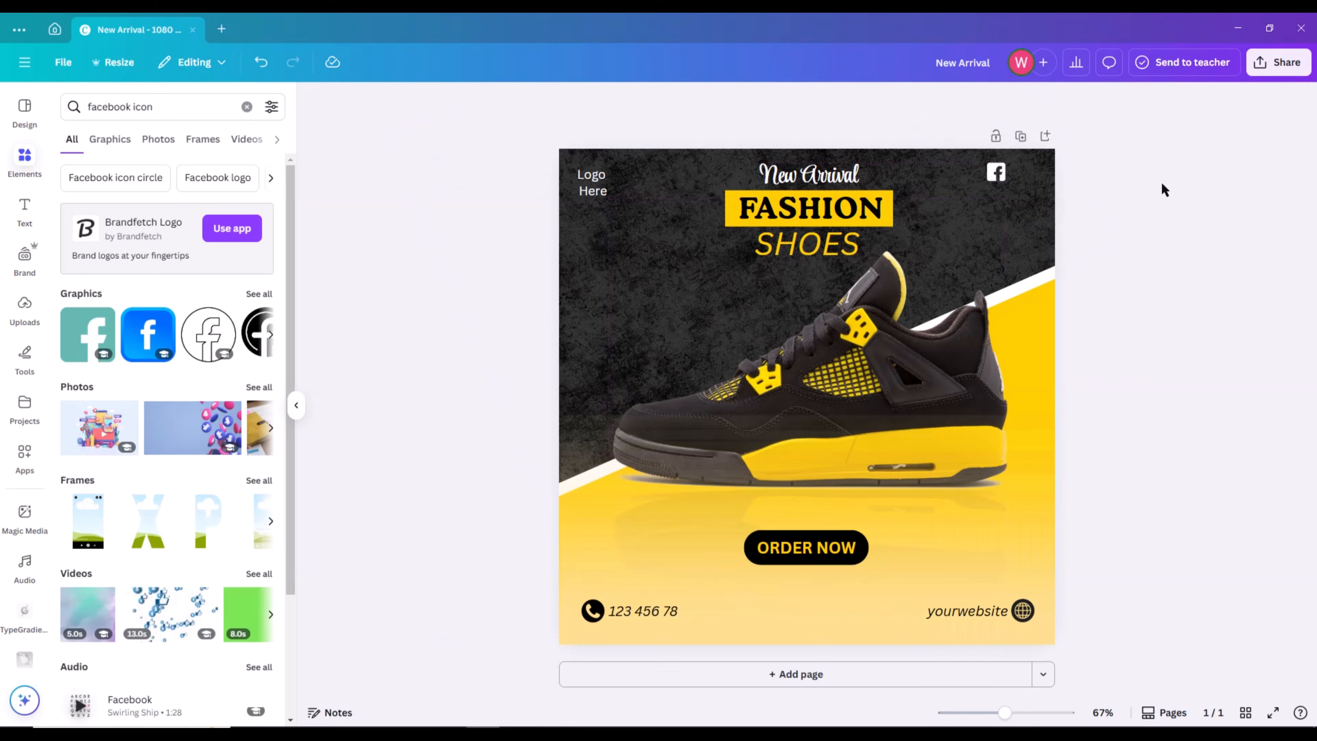
- Search the elements for "instagram icon" and add the black rounded-square Instagram graphic to the page
click(246, 107)
text(inst)
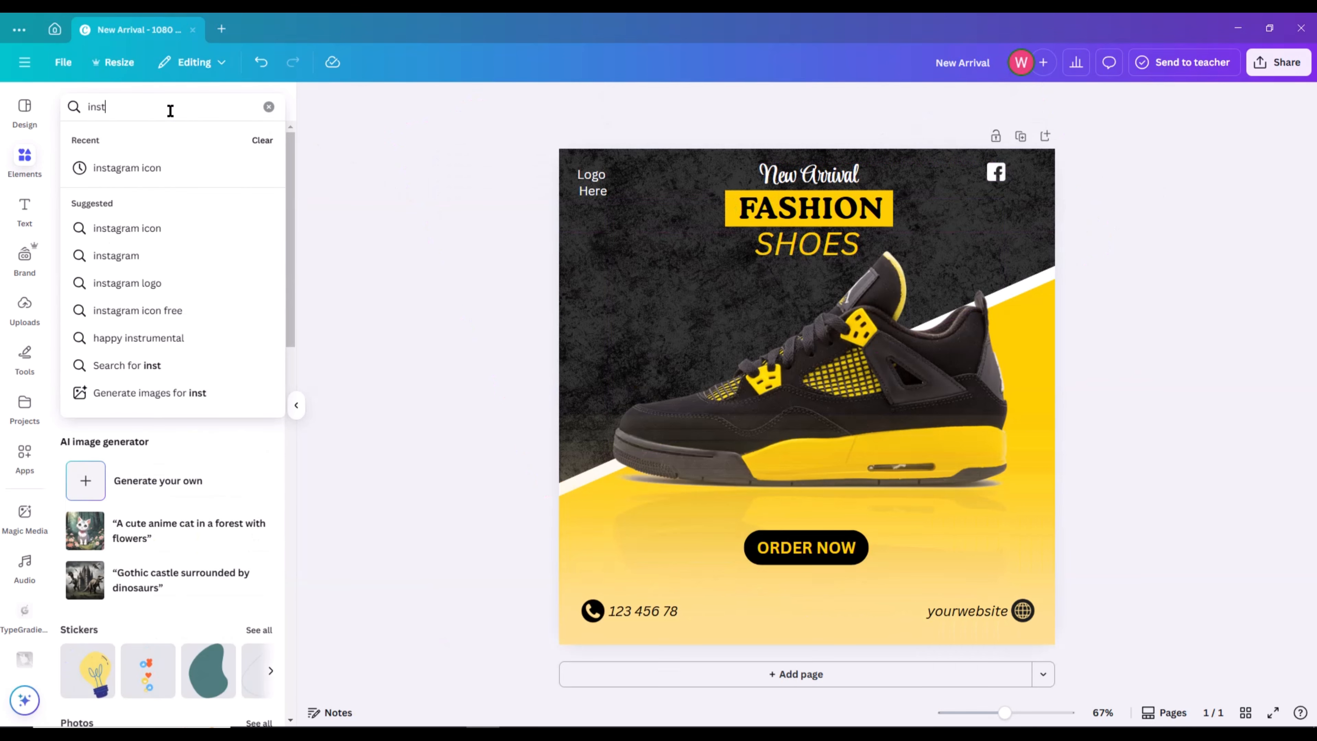
key(Down)
key(Return)
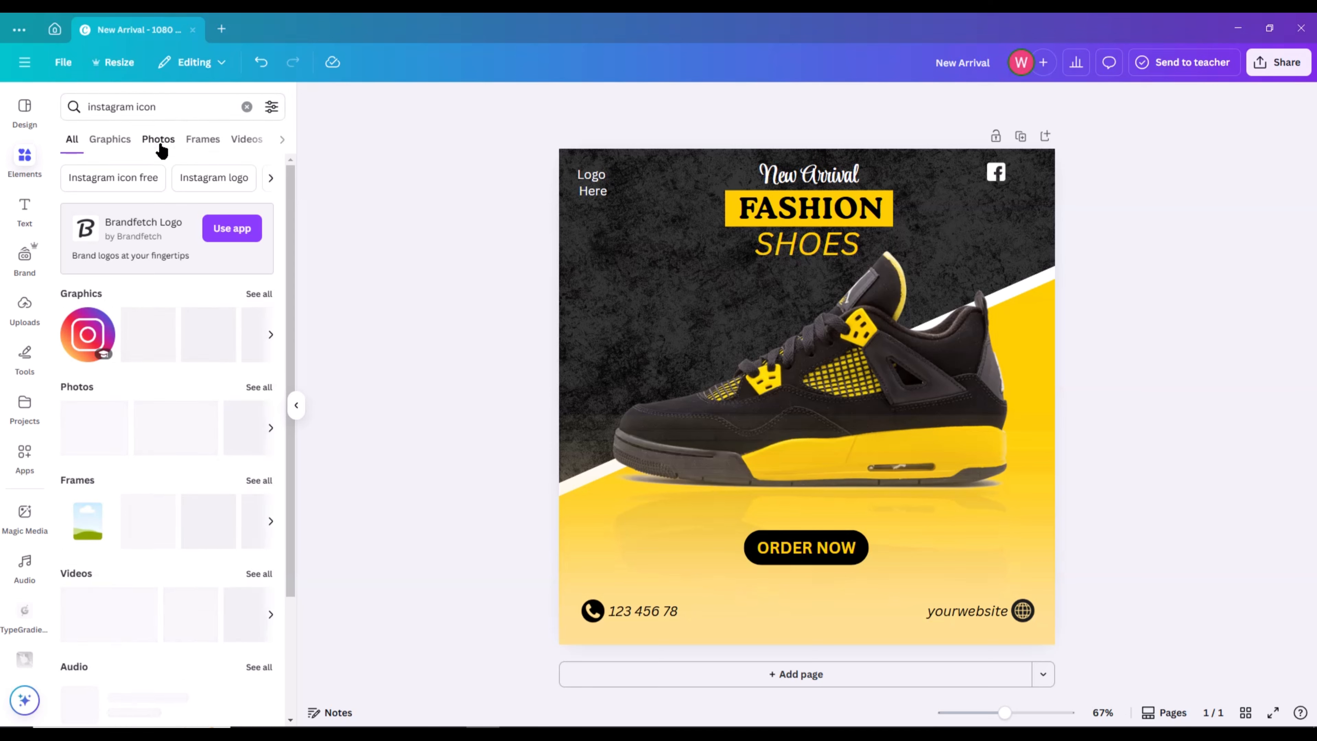
click(149, 335)
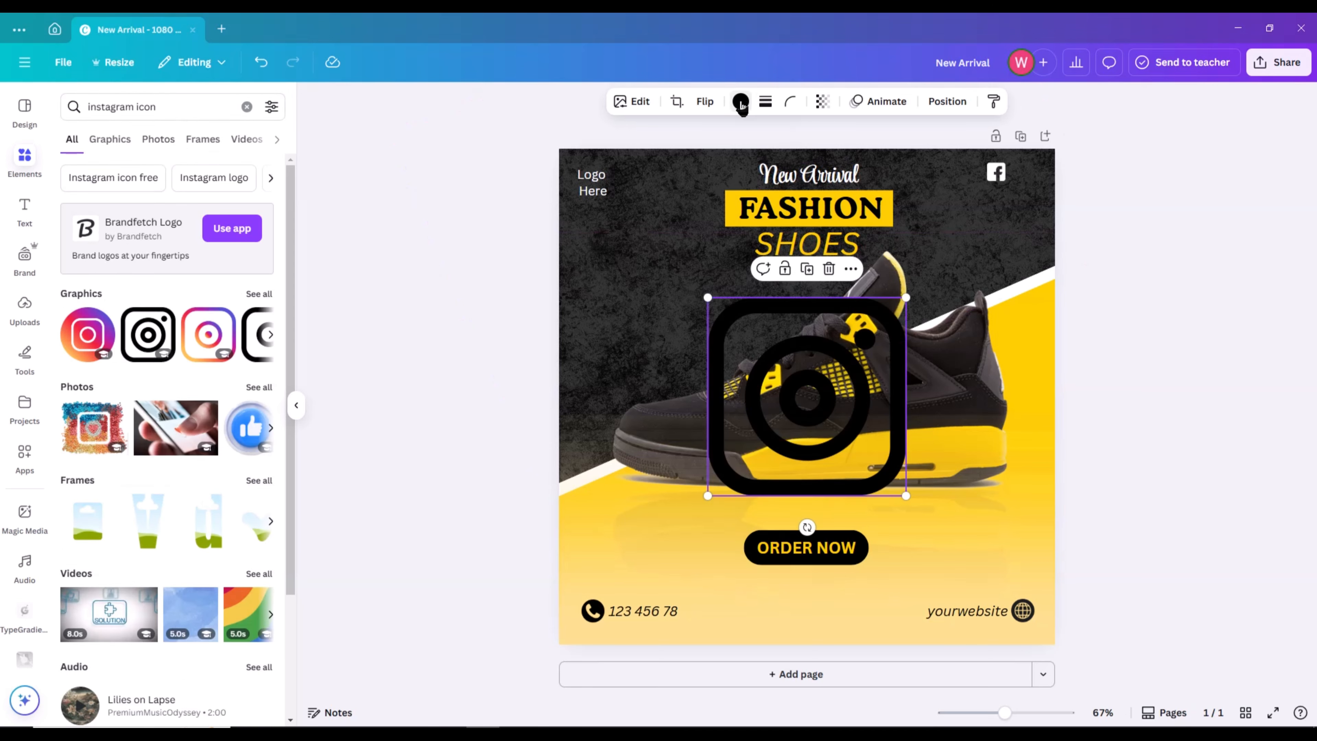
- Recolour the Instagram icon white, shrink it to match the Facebook icon and place it directly beside it in the page's upper-right corner
click(741, 101)
click(238, 203)
drag(883, 315, 719, 446)
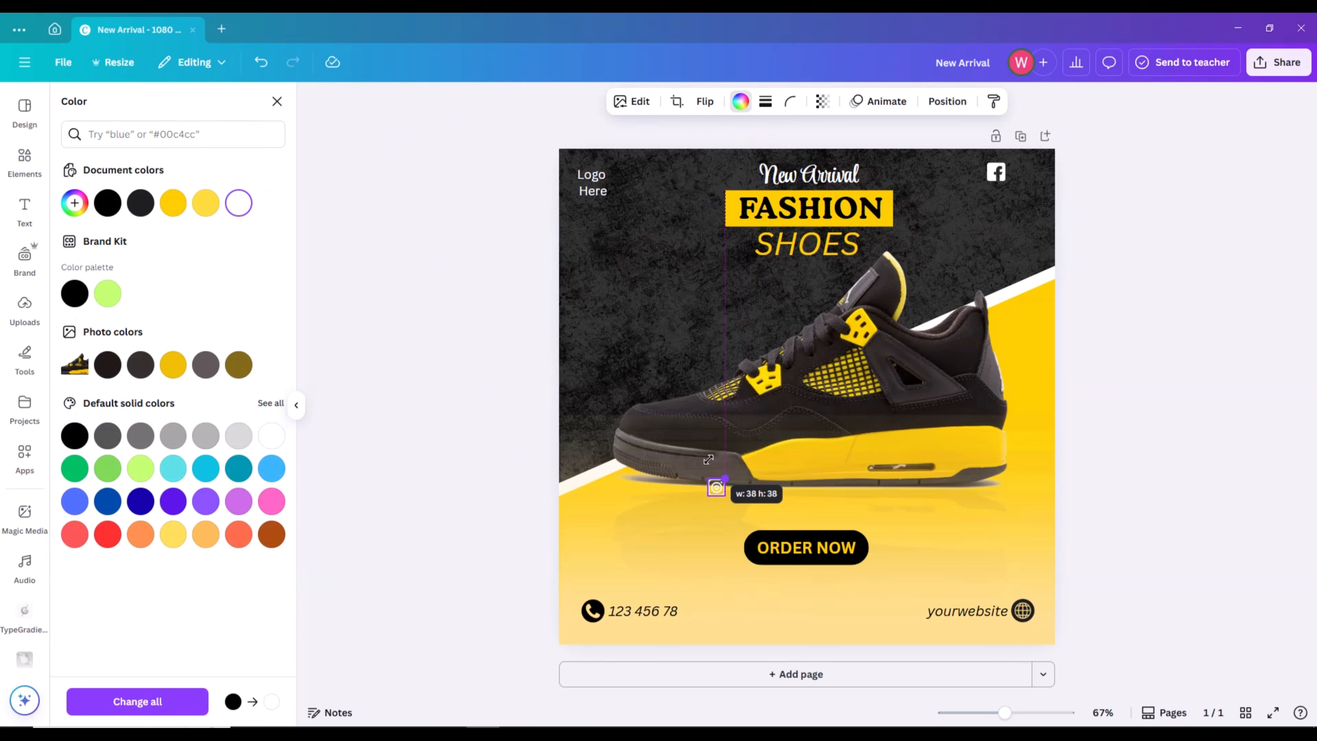
drag(710, 457, 712, 458)
drag(723, 527, 1033, 212)
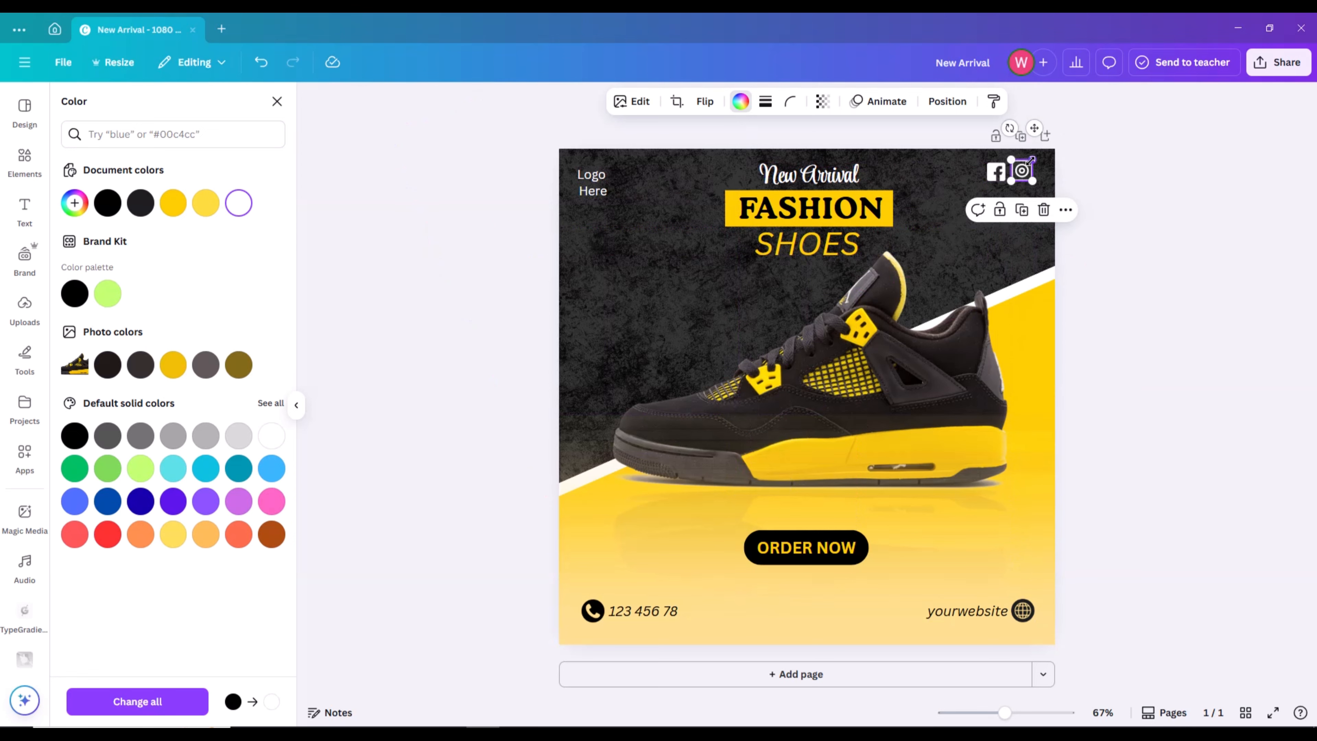
click(1159, 196)
click(1020, 172)
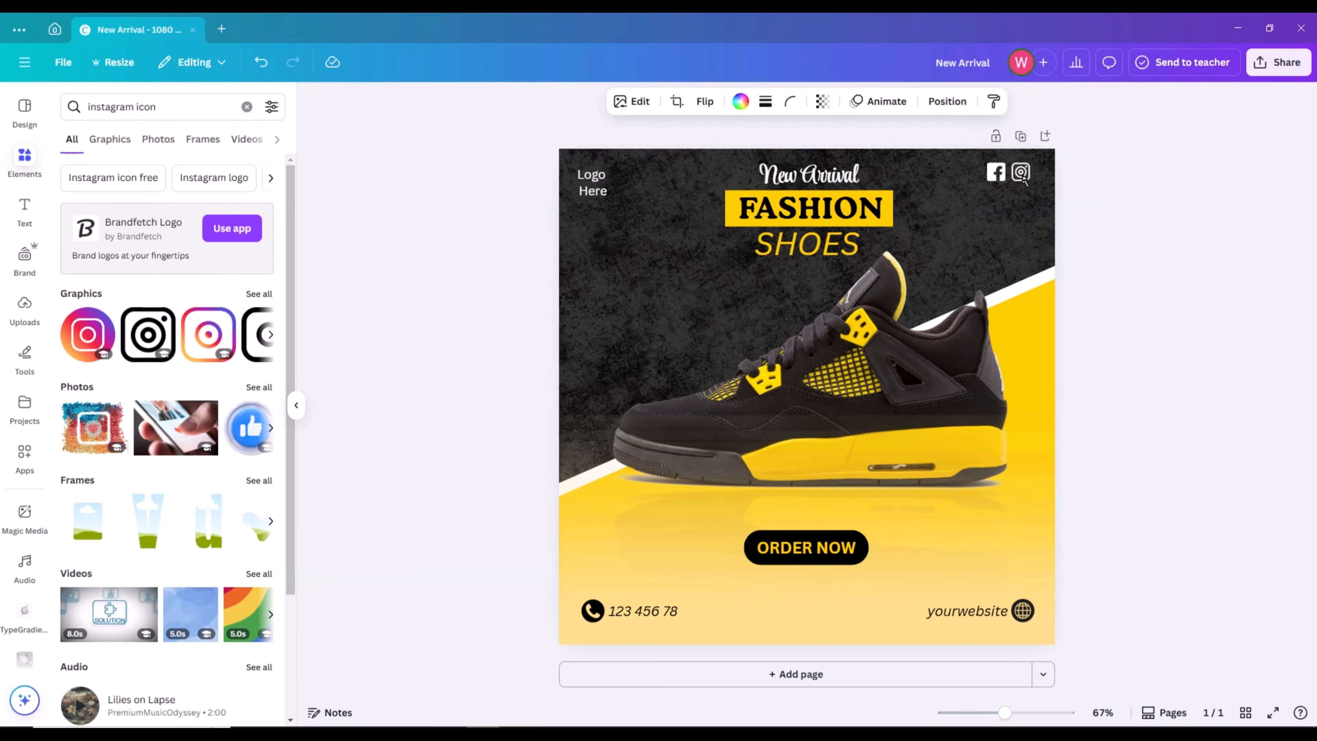
click(1204, 230)
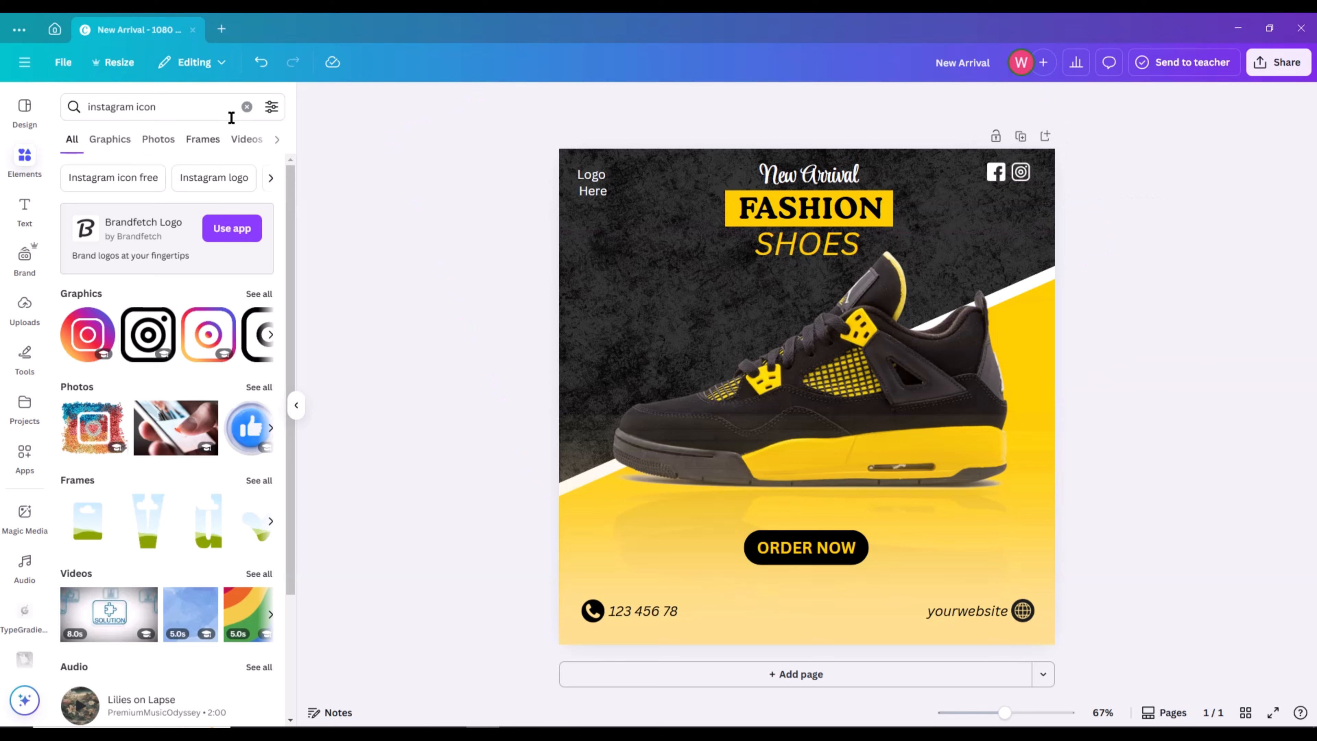
- Search the elements for "15 % off" and add the orange 15% OFF graphic with the dark outline
click(247, 106)
text(15)
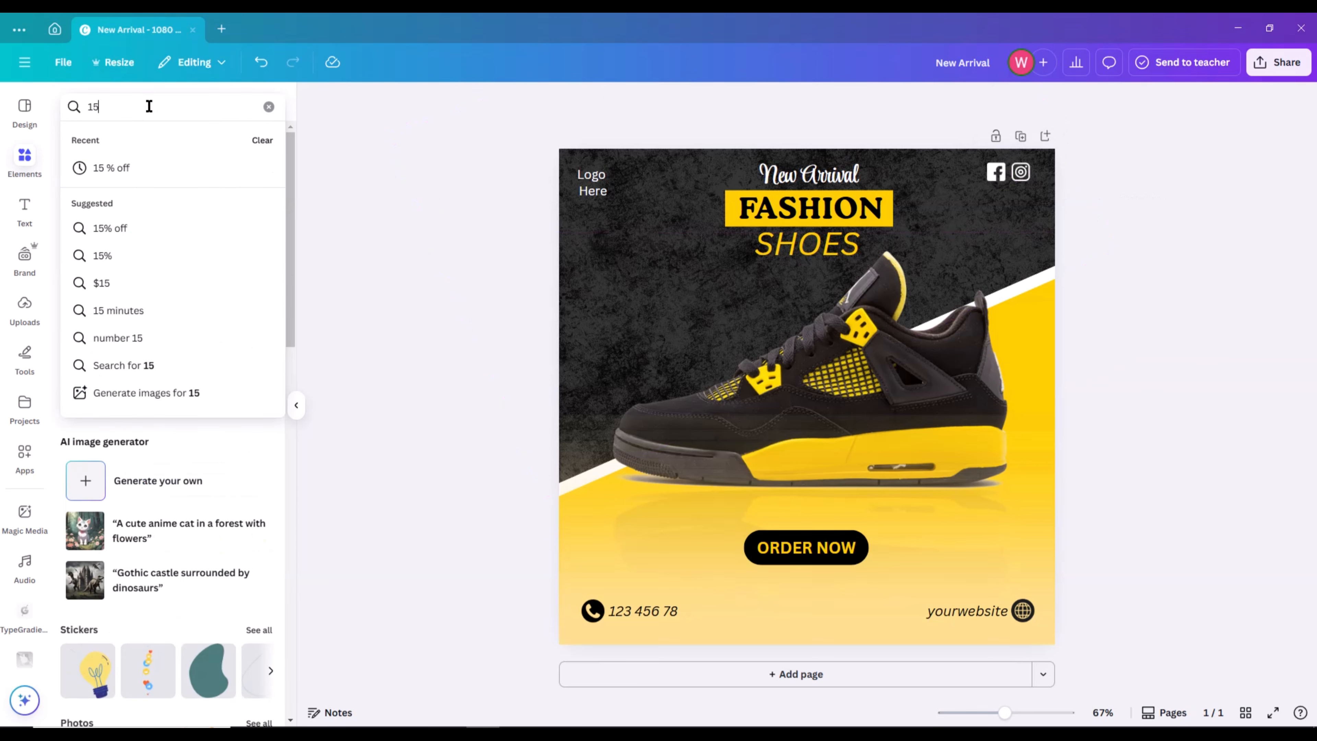
key(Down)
key(Return)
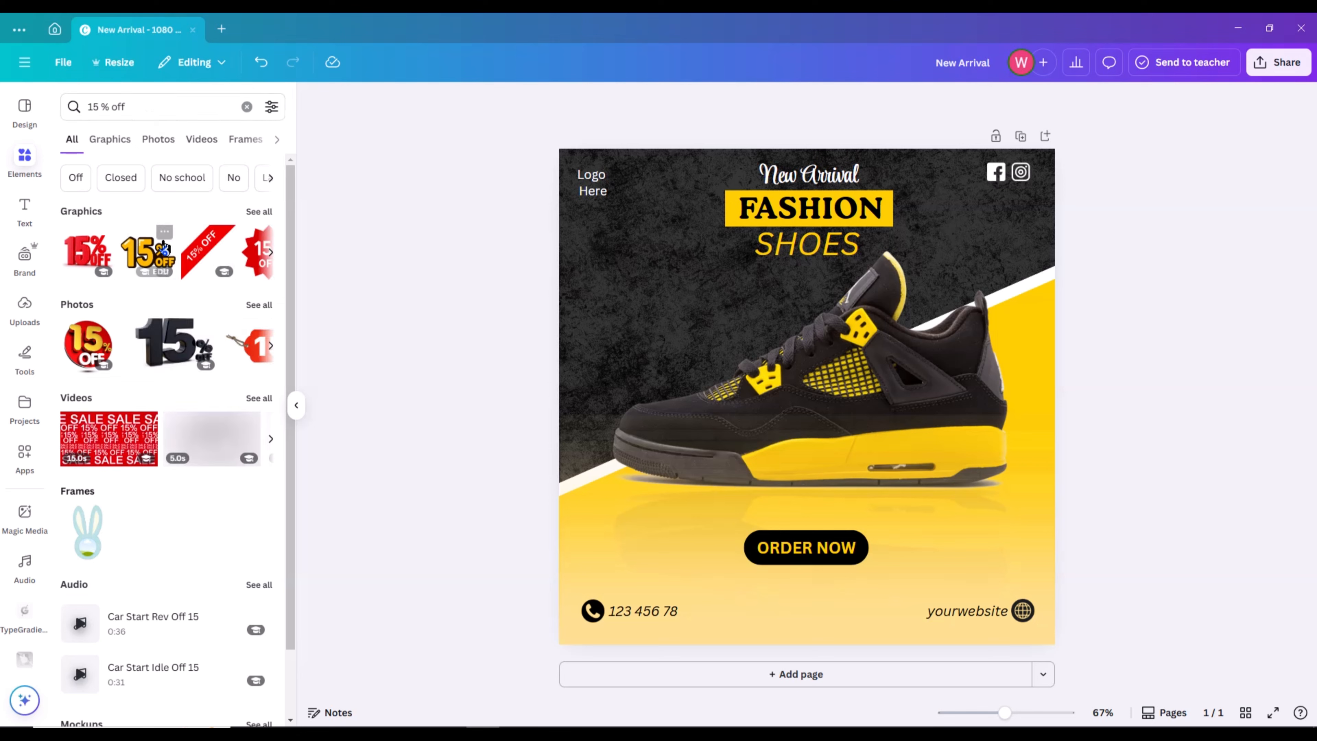
click(146, 257)
- Recolour the 15% OFF graphic's orange fill to the document's yellow, shrink it and place it on the dark background above the shoe's toe
click(741, 101)
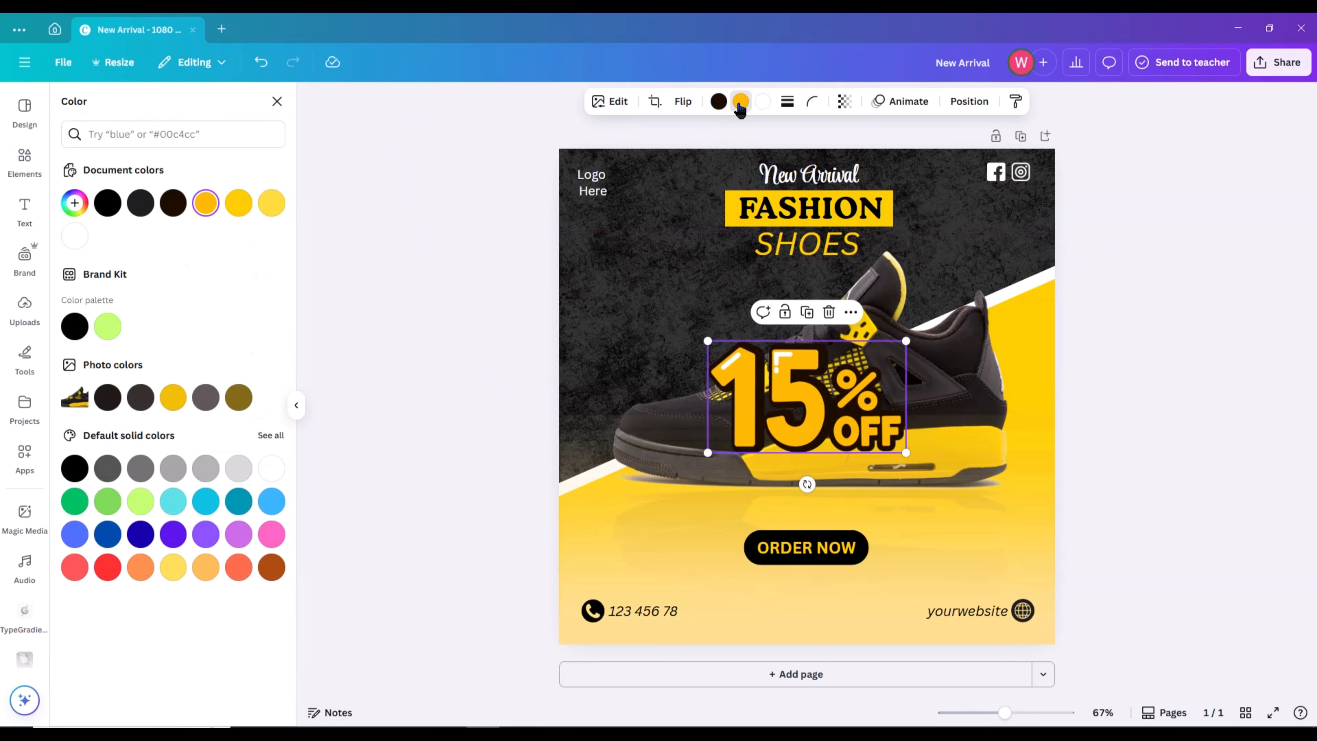
click(238, 211)
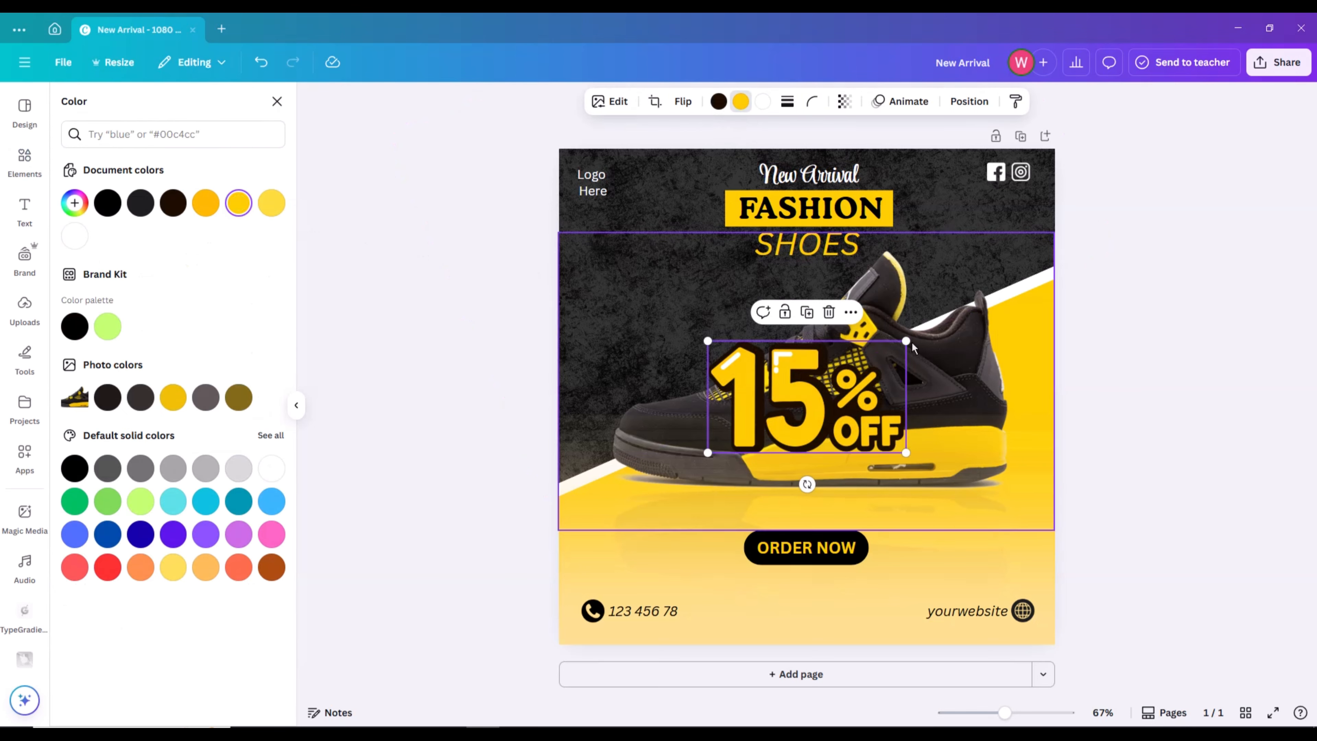
drag(906, 341, 678, 287)
drag(652, 304, 643, 312)
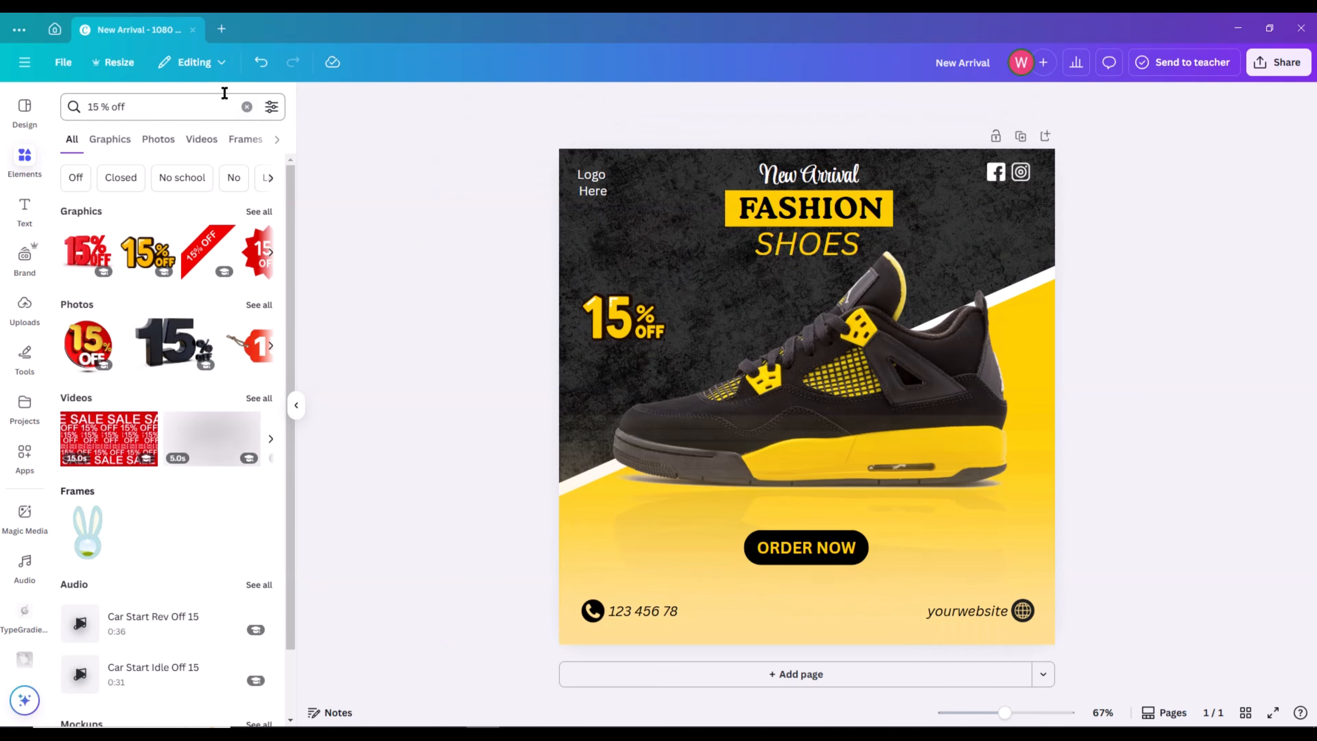
- Search the graphics for "arrow" and add the black wavy dashed arrow to the page
triple_click(185, 106)
key(BackSpace)
text(arrow)
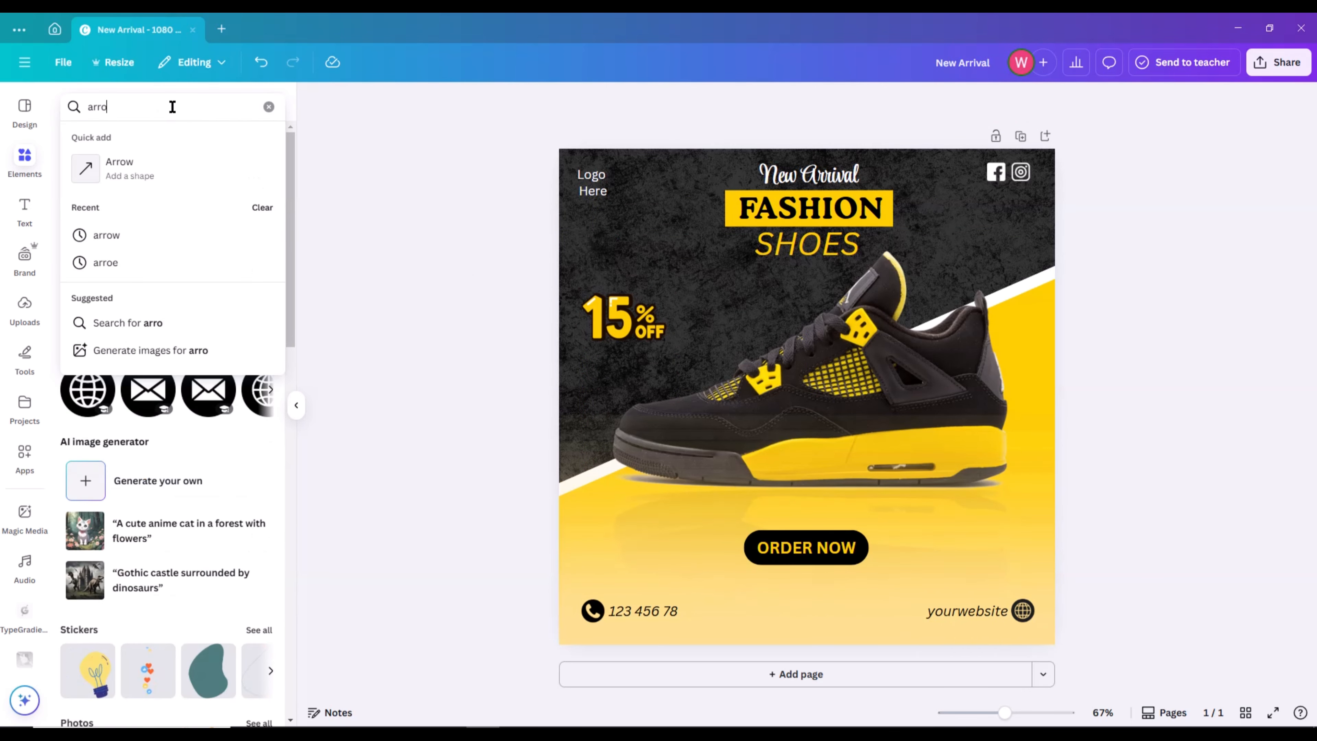
key(Return)
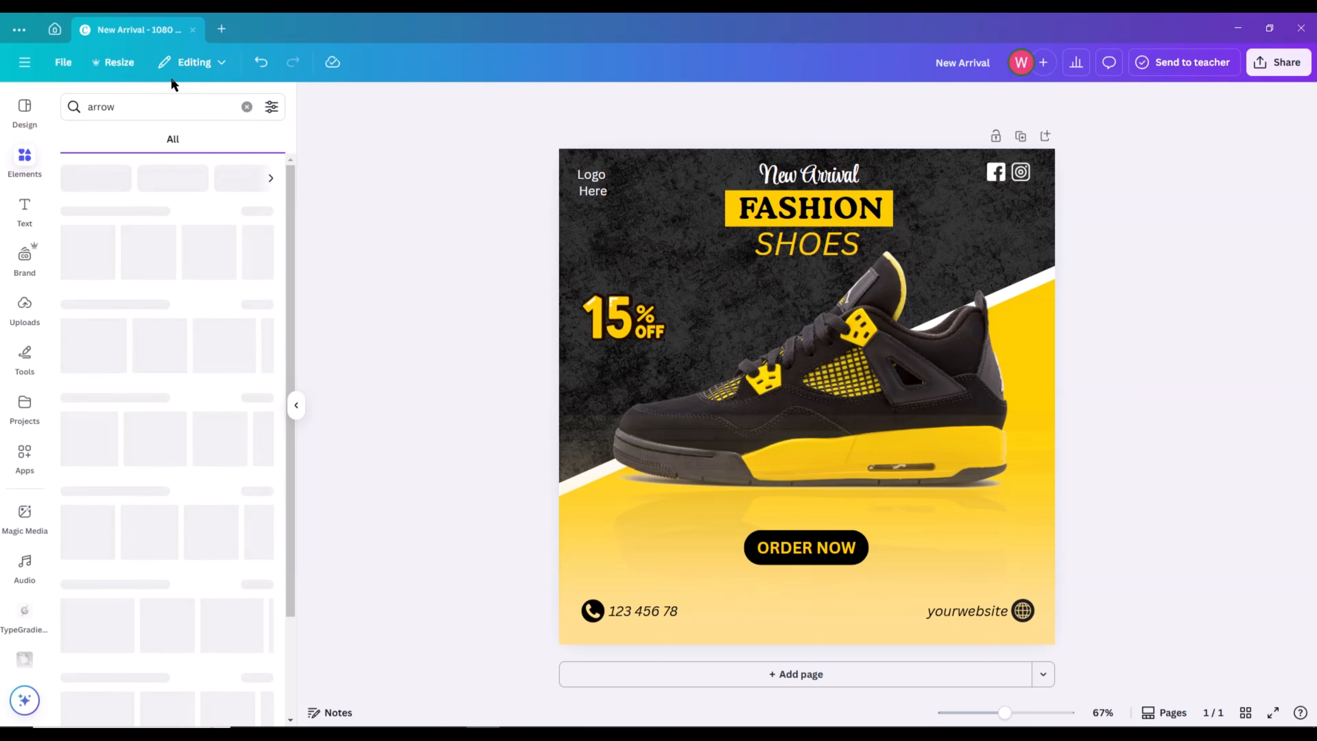
click(160, 145)
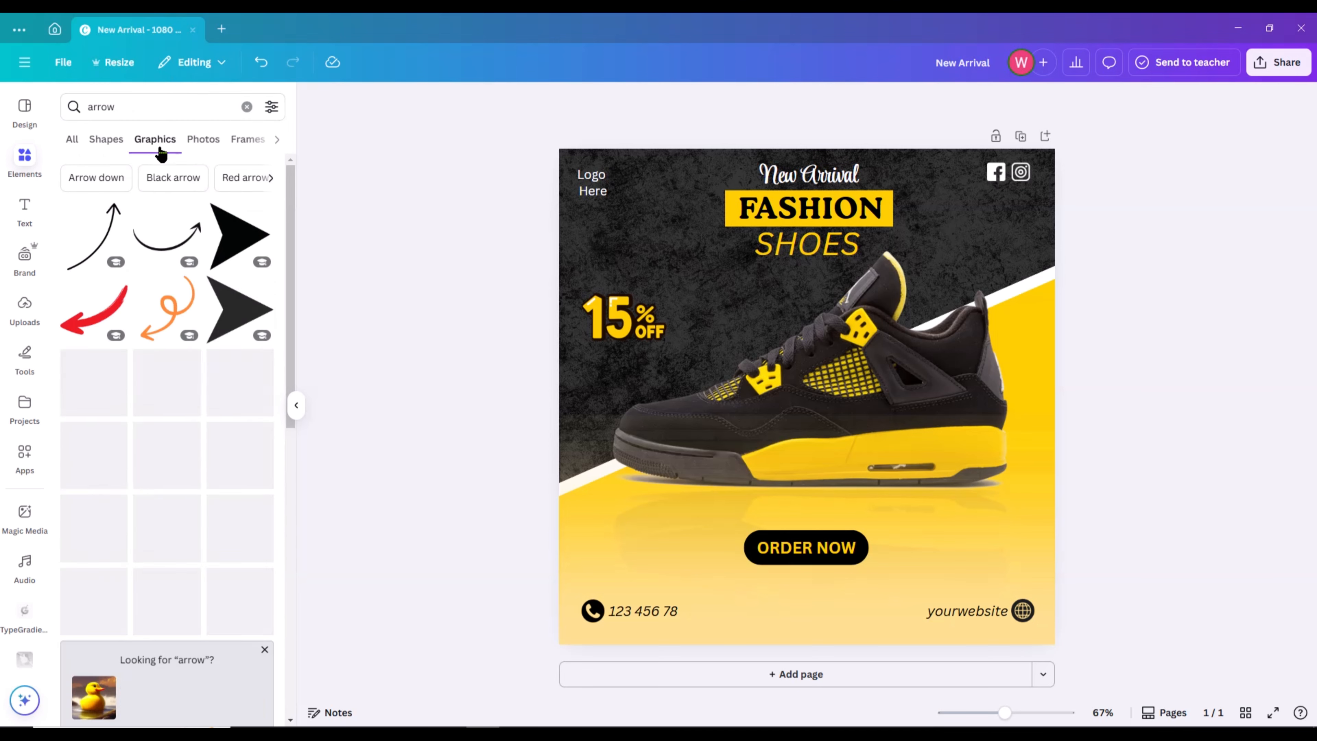
scroll(234, 369, down, 15)
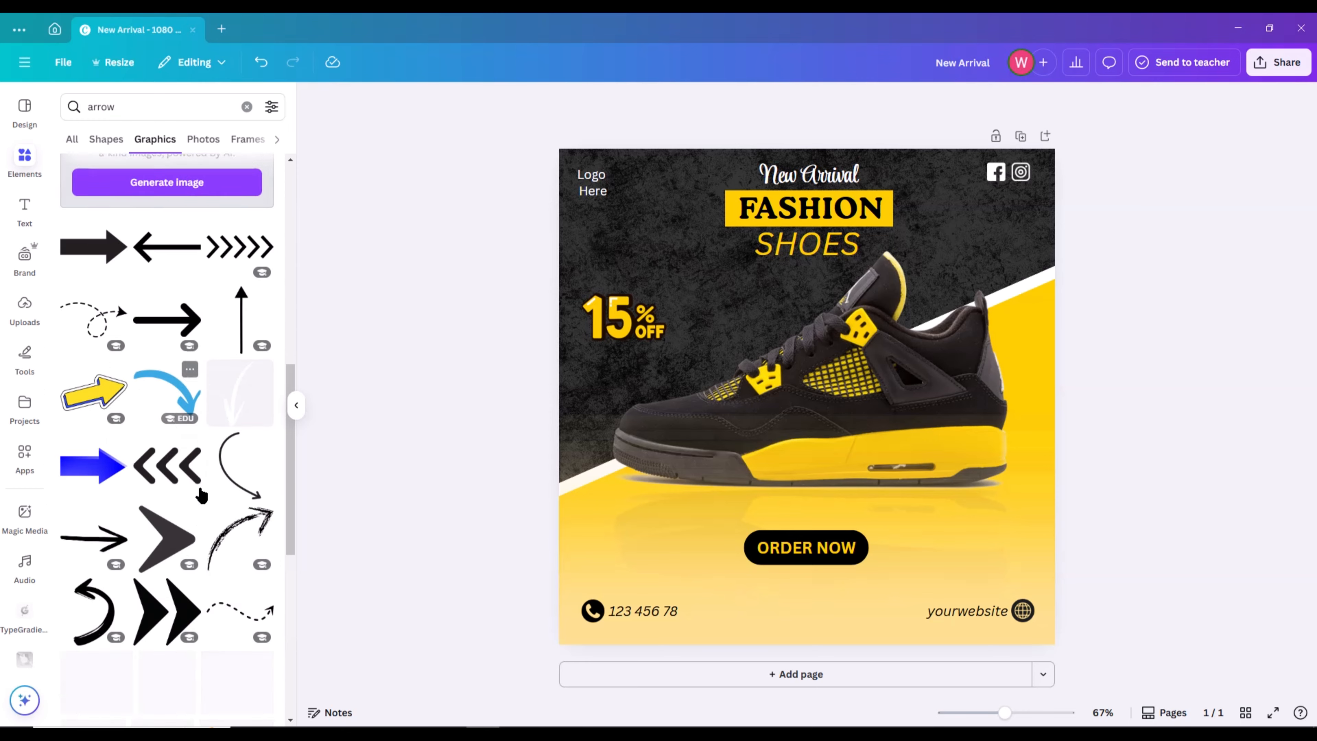
scroll(201, 499, down, 3)
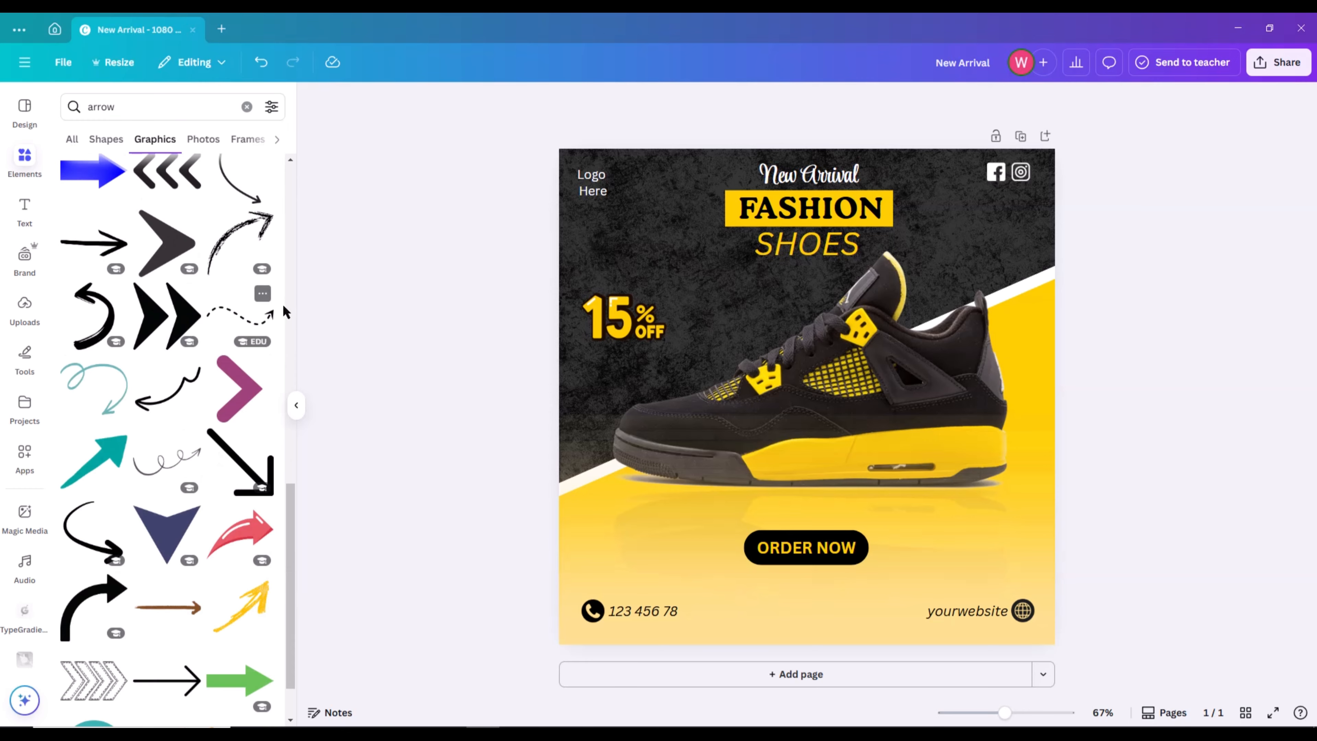
click(249, 316)
- Flip the dashed arrow horizontally and recolour it white
click(704, 101)
click(718, 139)
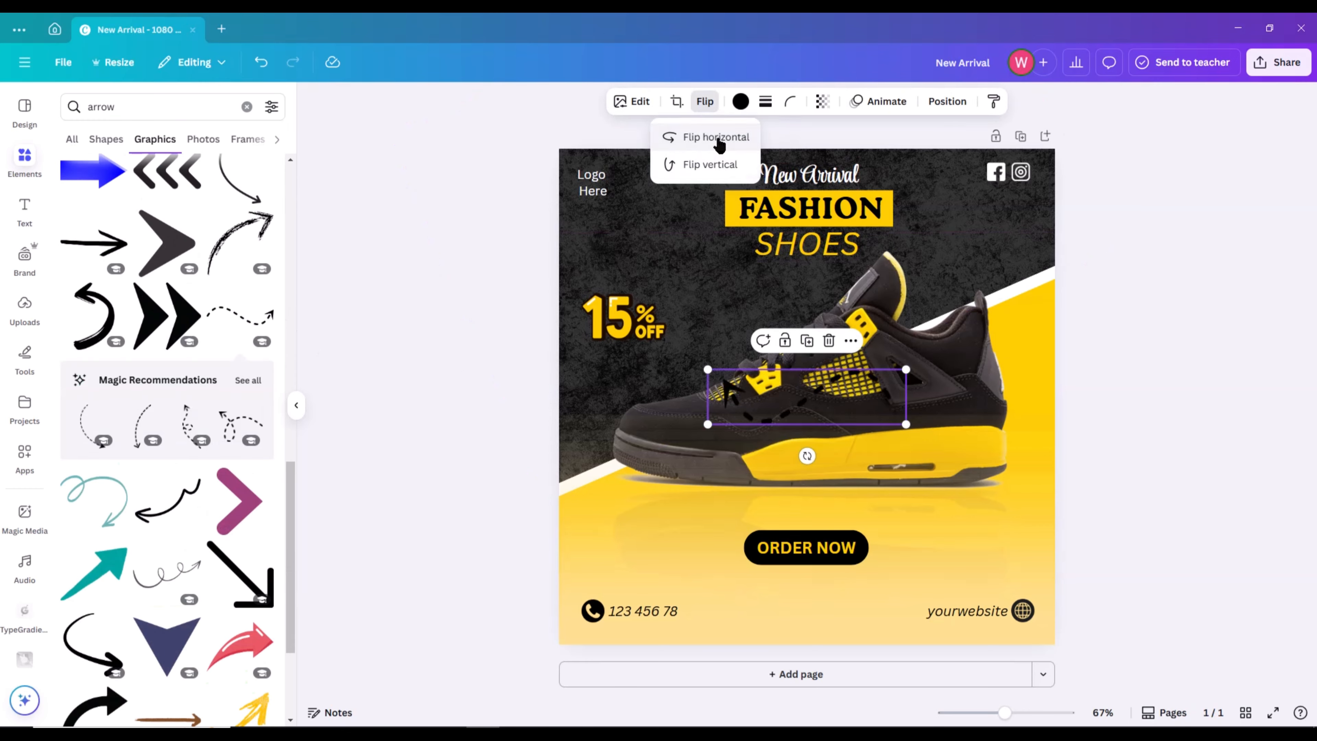
click(741, 101)
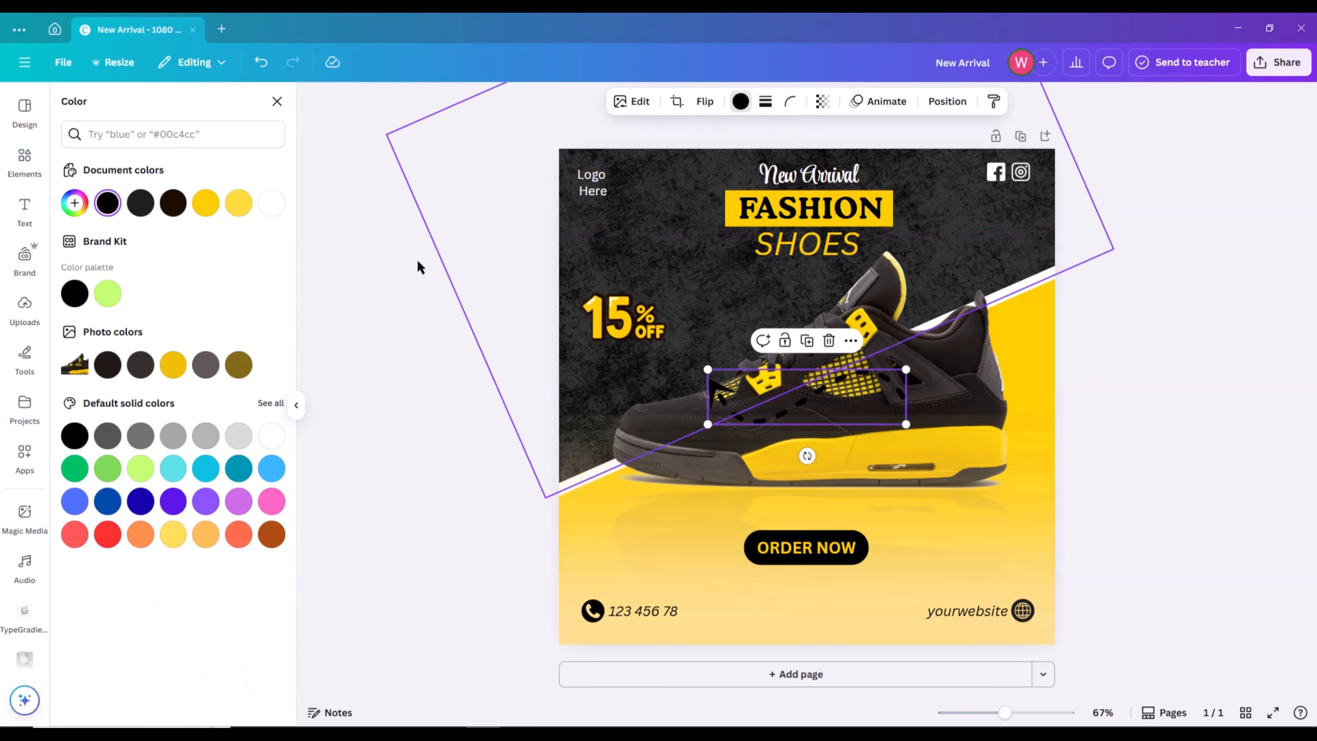
click(271, 202)
- Shrink the dashed arrow, tilt it slightly and place it between the 15% OFF graphic and the shoe's toe
drag(907, 371, 775, 402)
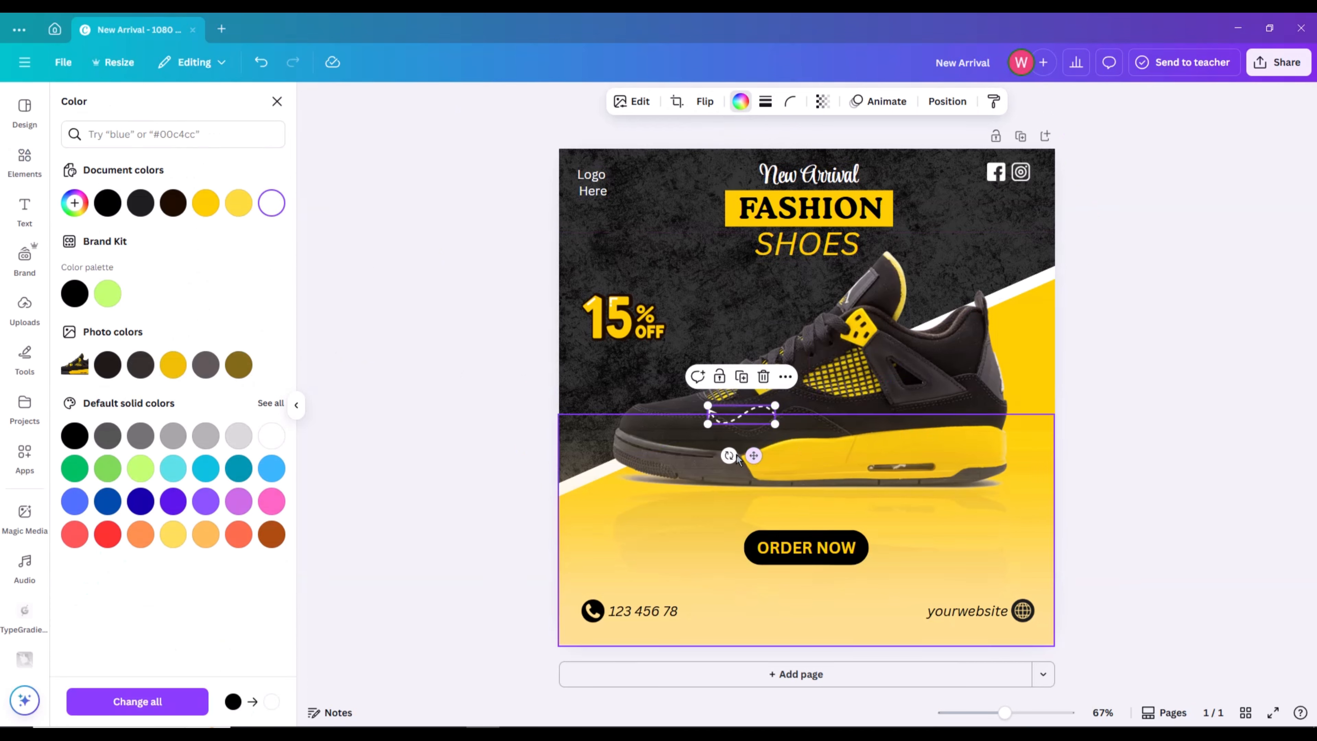
drag(749, 453, 656, 369)
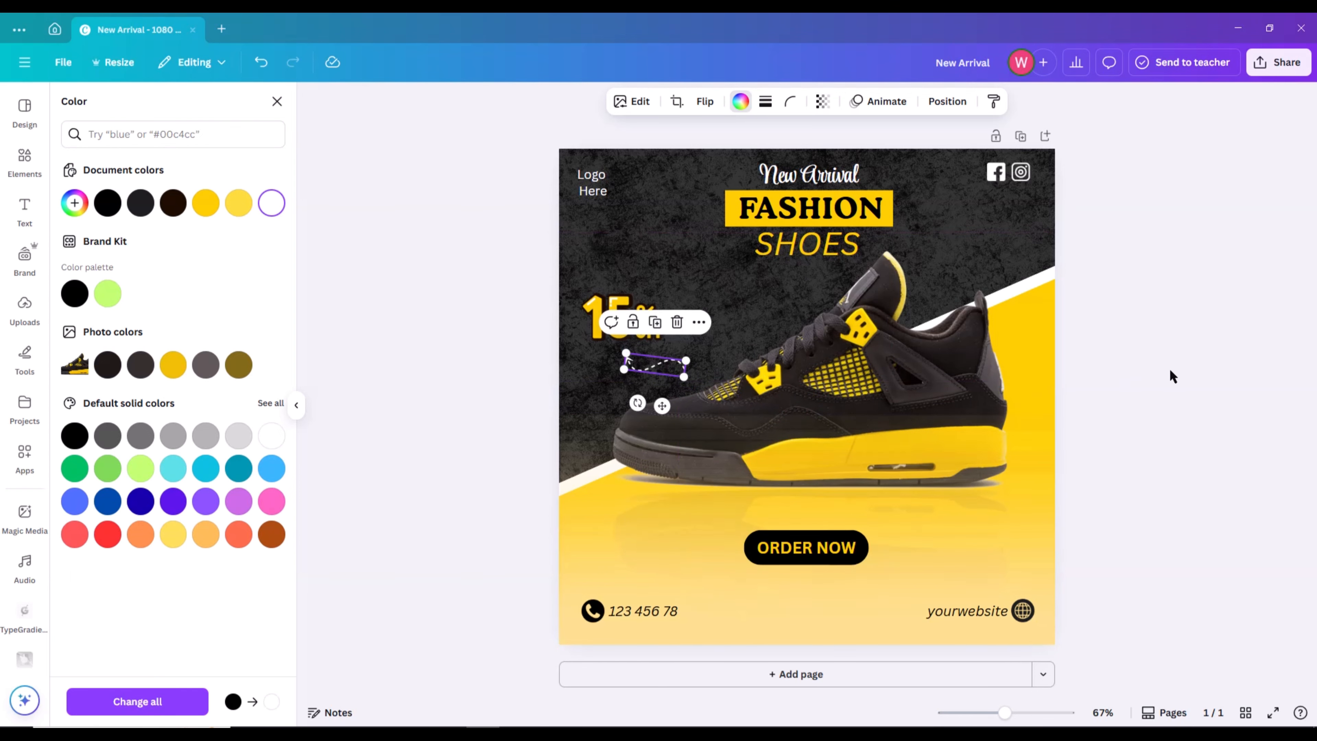
click(1169, 368)
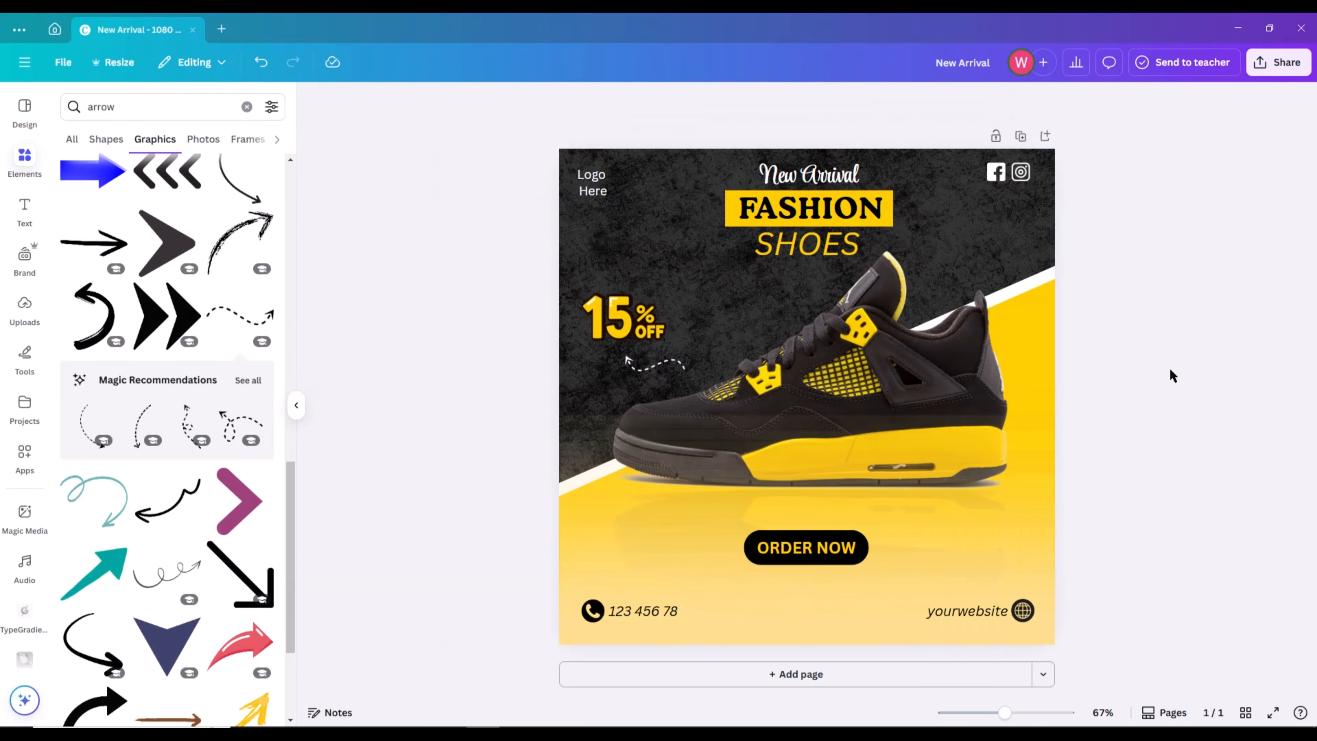